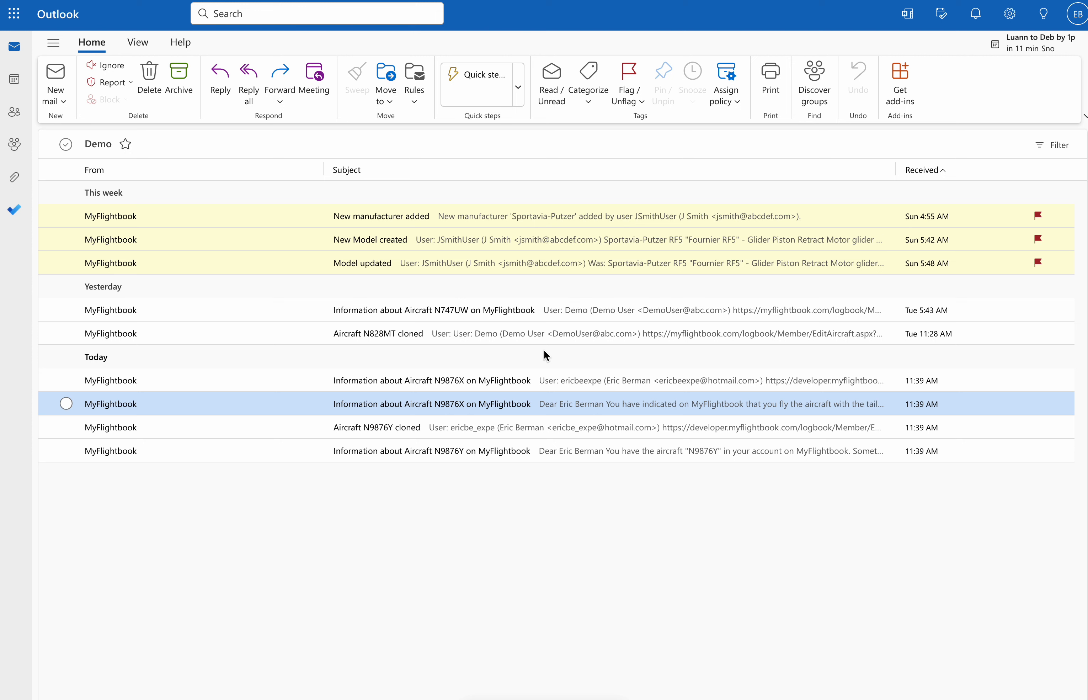
# Step: Open the pilot's notification about aircraft N9876X and examine its tail number and the original and changed models
pyautogui.click(558, 410)
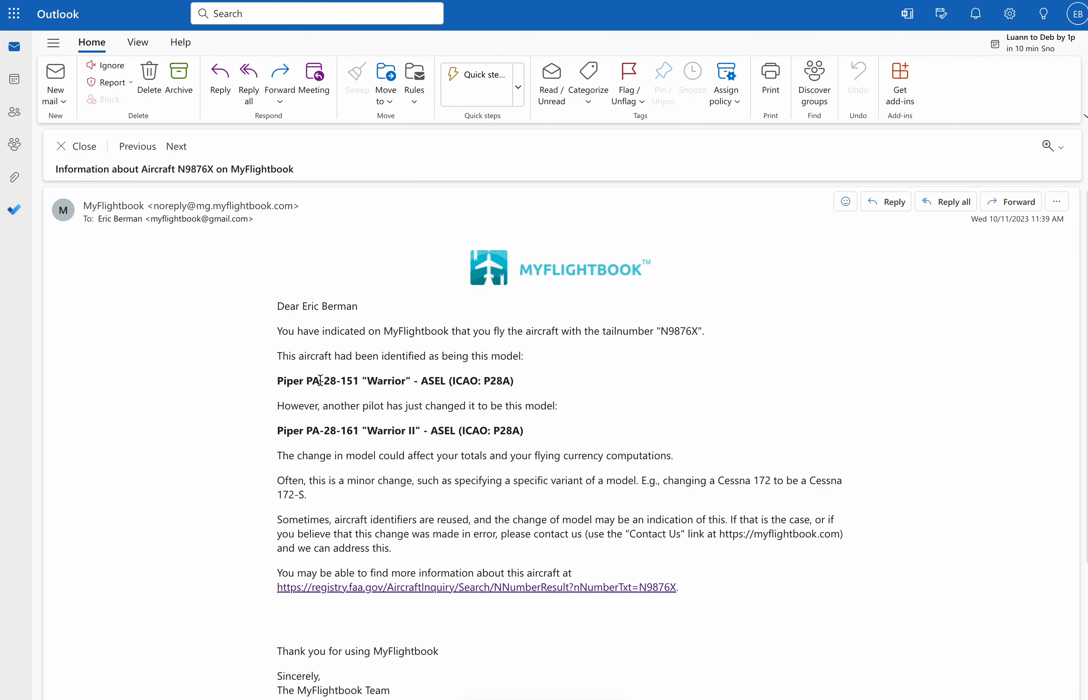
pyautogui.click(672, 334)
pyautogui.doubleClick(672, 334)
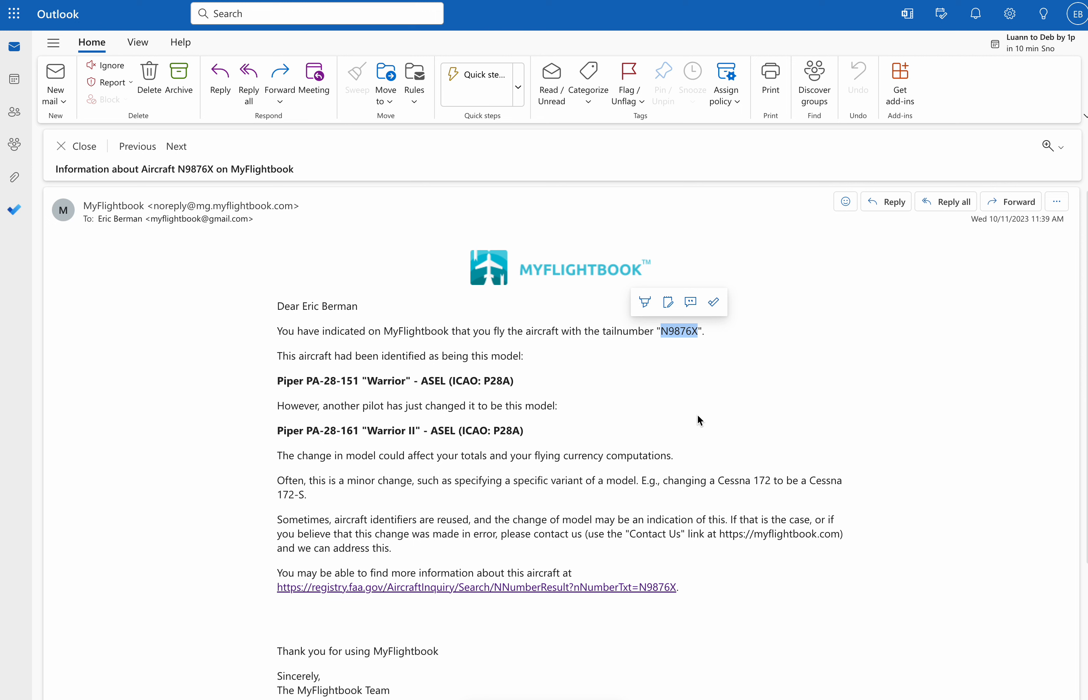
pyautogui.click(586, 392)
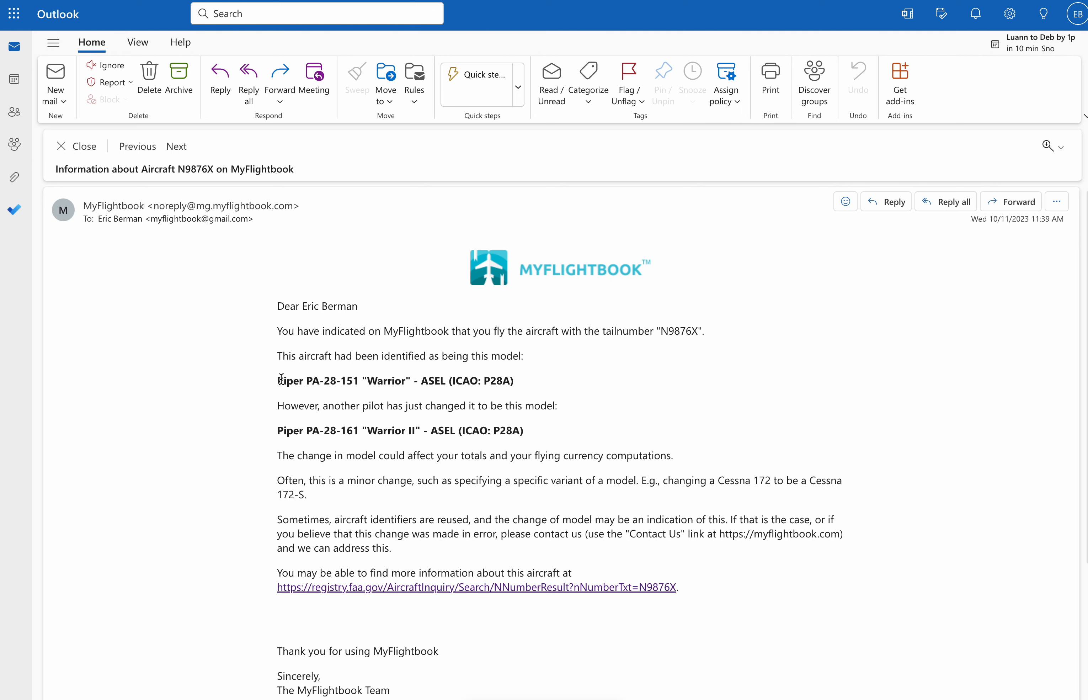
pyautogui.moveTo(281, 379); pyautogui.dragTo(531, 380)
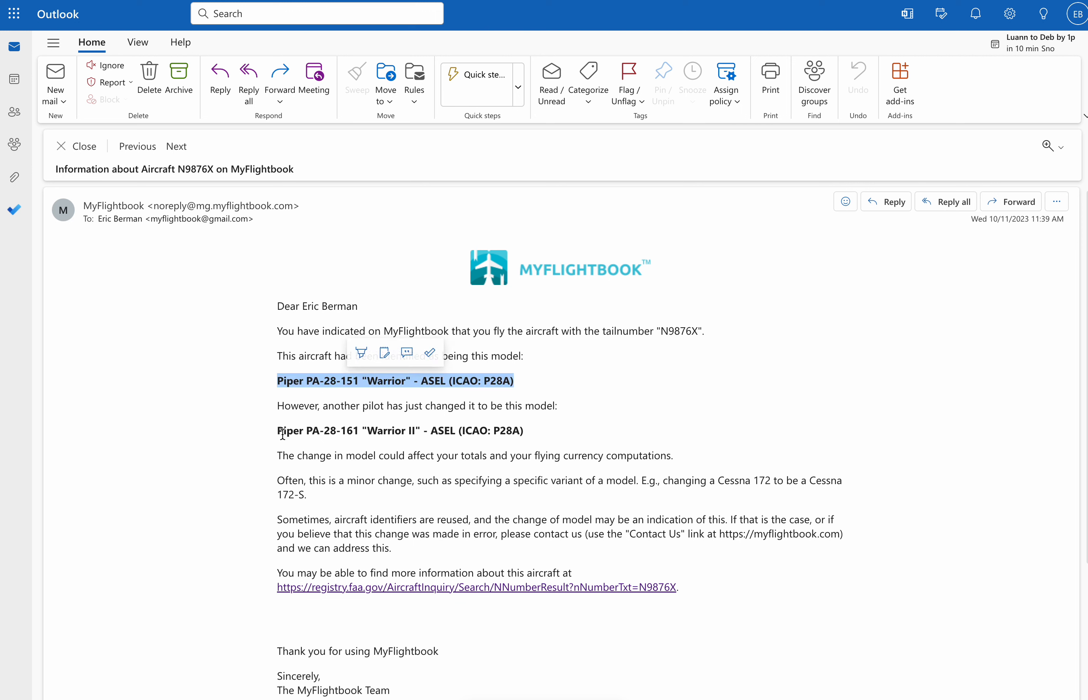
pyautogui.moveTo(277, 430); pyautogui.dragTo(558, 442)
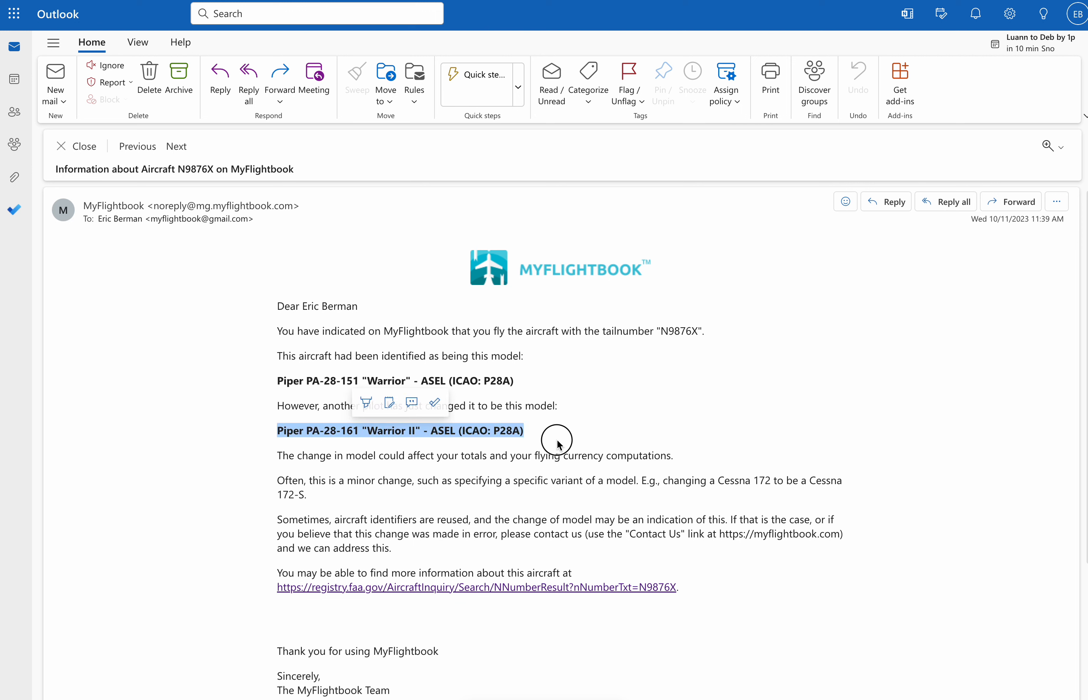
pyautogui.click(559, 444)
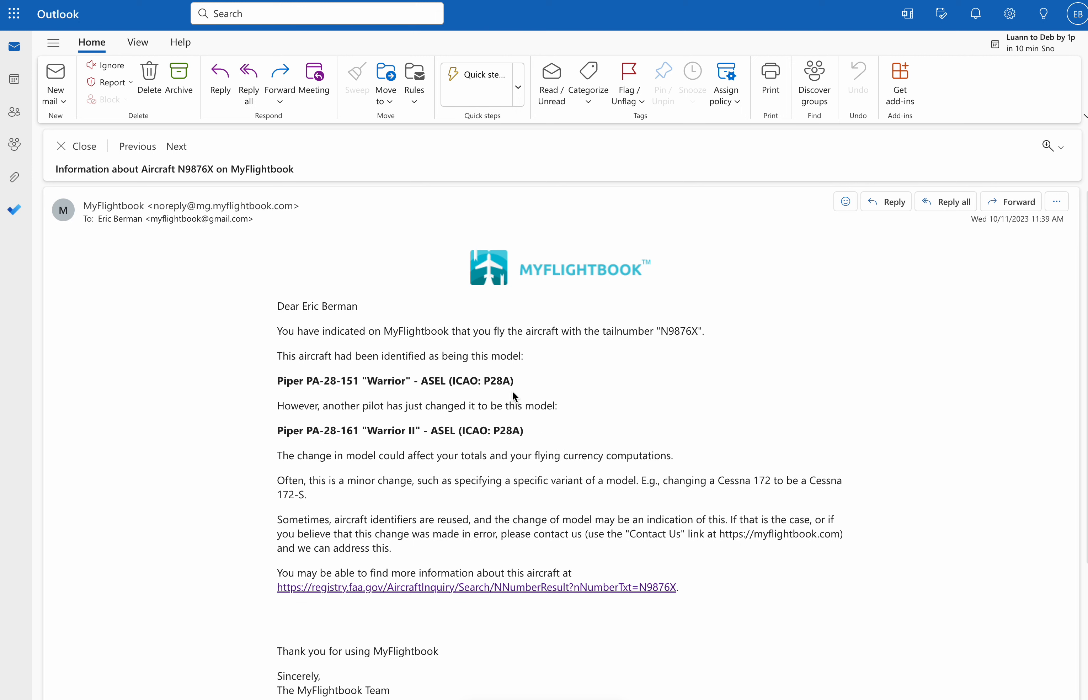
# Step: Examine the original model's manufacturer, category/class and ICAO code, and the example of a minor model change
pyautogui.doubleClick(284, 380)
pyautogui.doubleClick(434, 381)
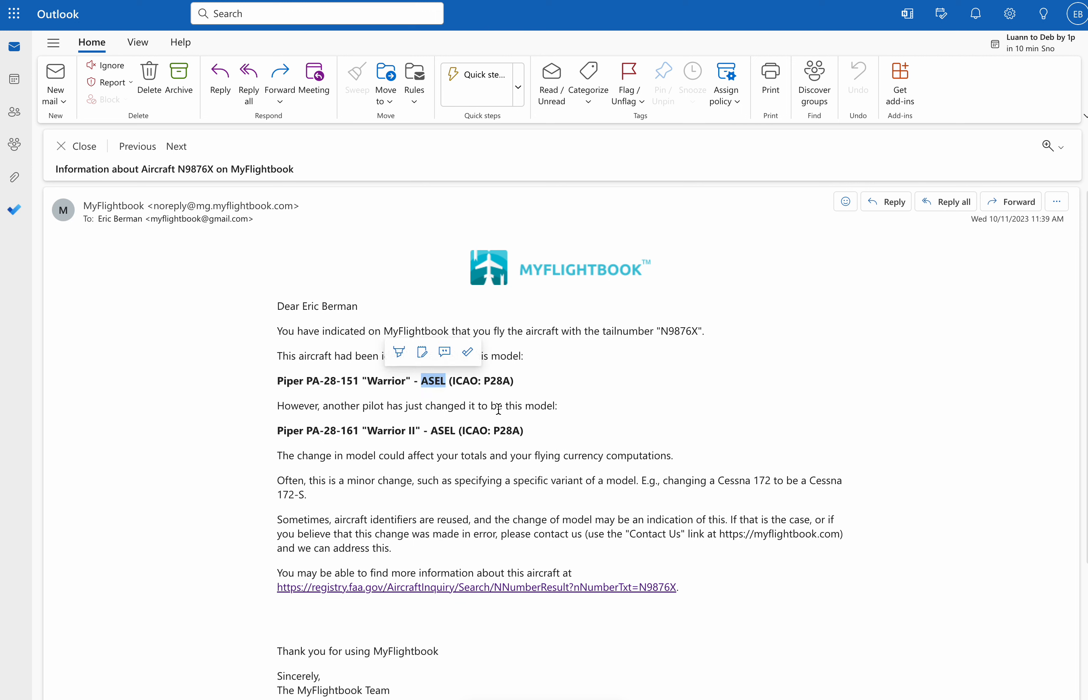
pyautogui.click(495, 381)
pyautogui.doubleClick(495, 381)
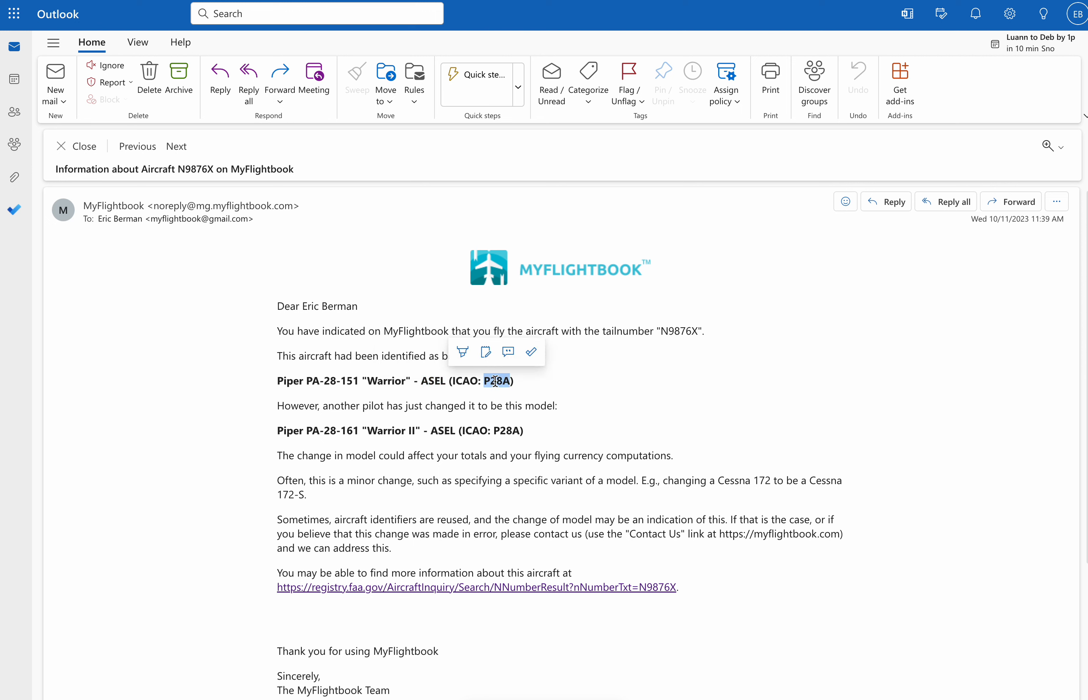
pyautogui.click(578, 382)
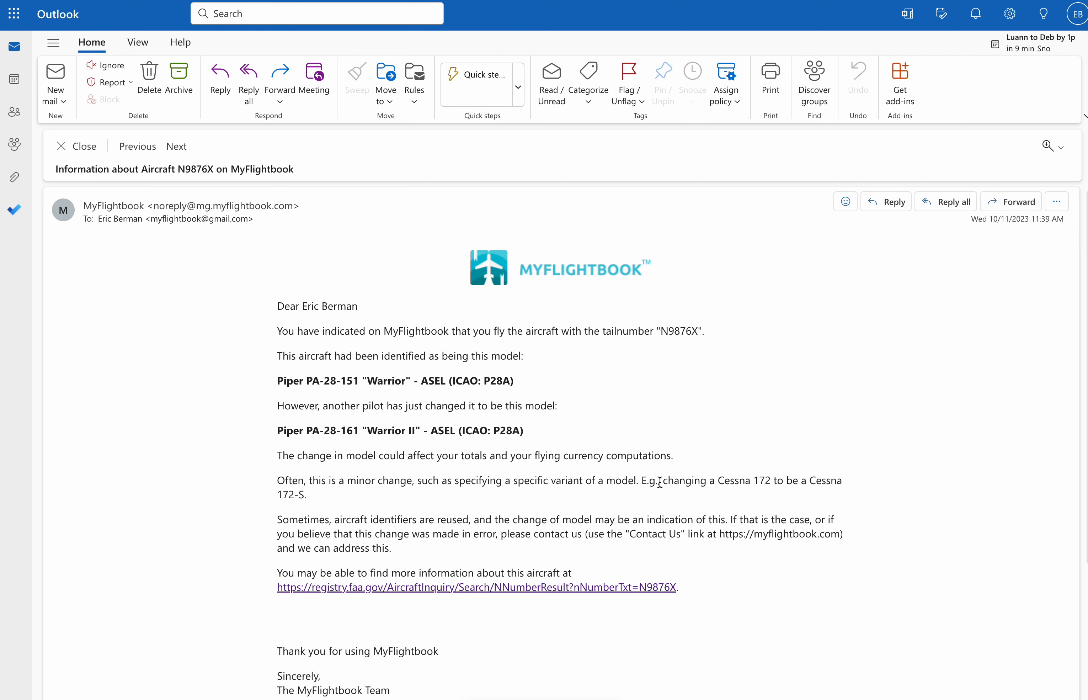
pyautogui.moveTo(641, 481); pyautogui.dragTo(644, 494)
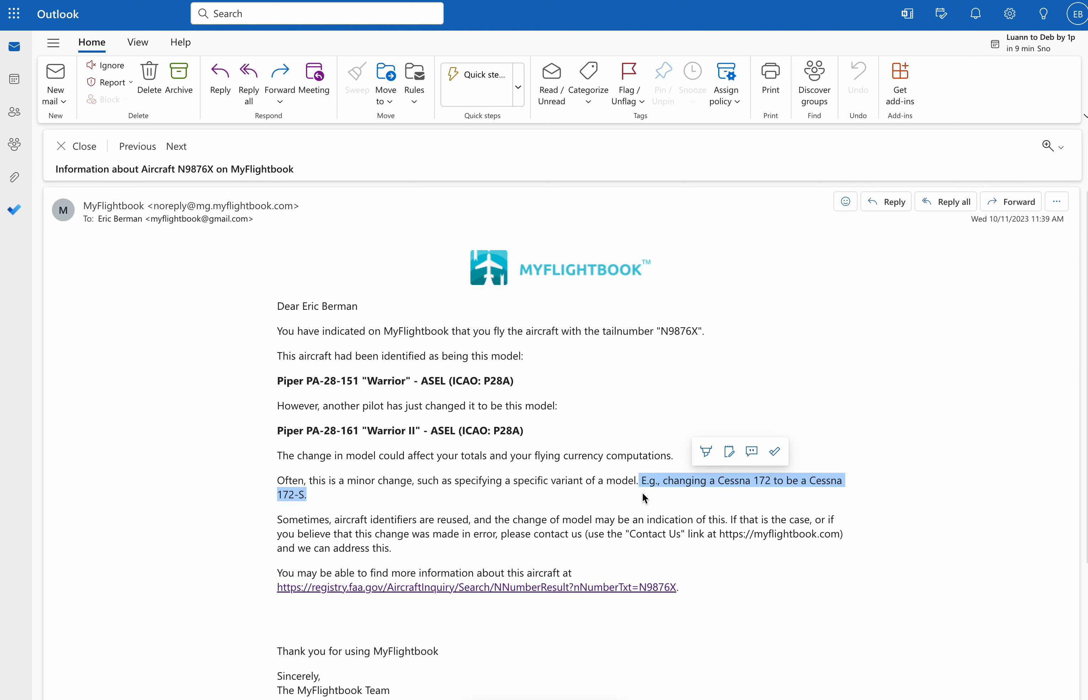
pyautogui.click(576, 470)
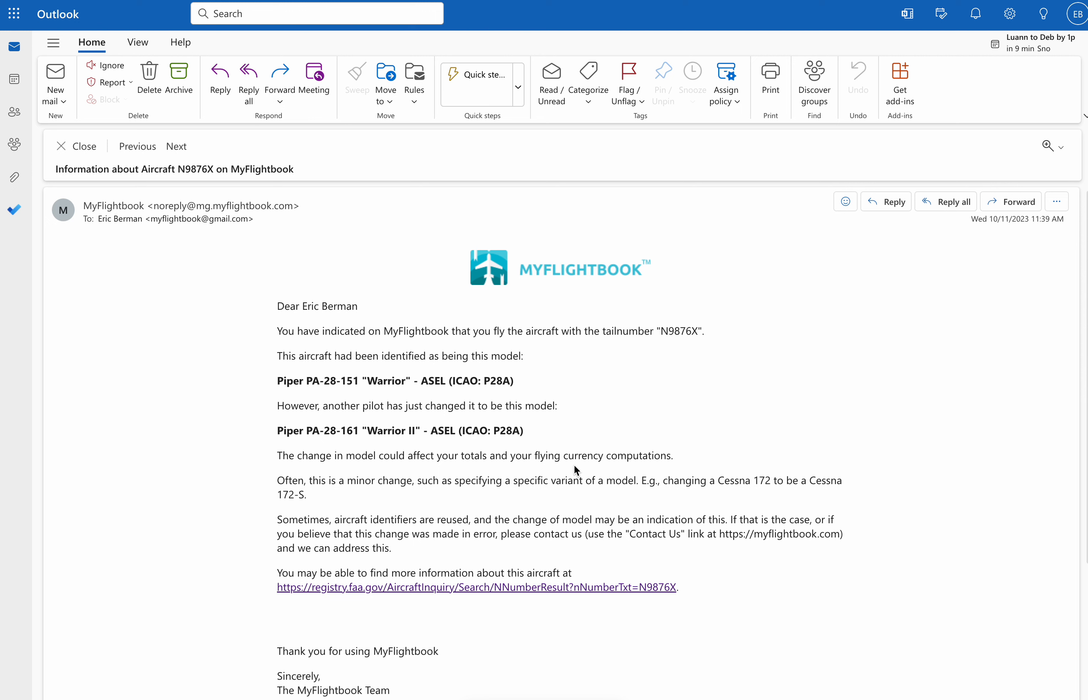
# Step: Open the FAA registry link for N9876X, review the registration records and close the registry page
pyautogui.click(456, 594)
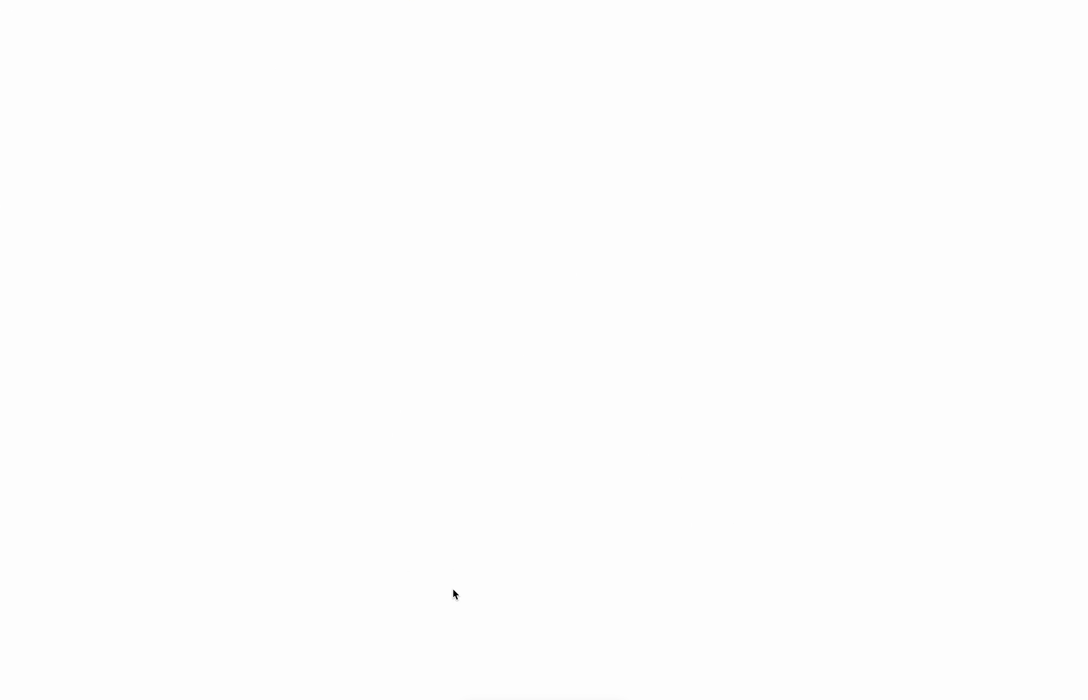
pyautogui.scroll(-15, 454, 488)
pyautogui.scroll(7, 454, 488)
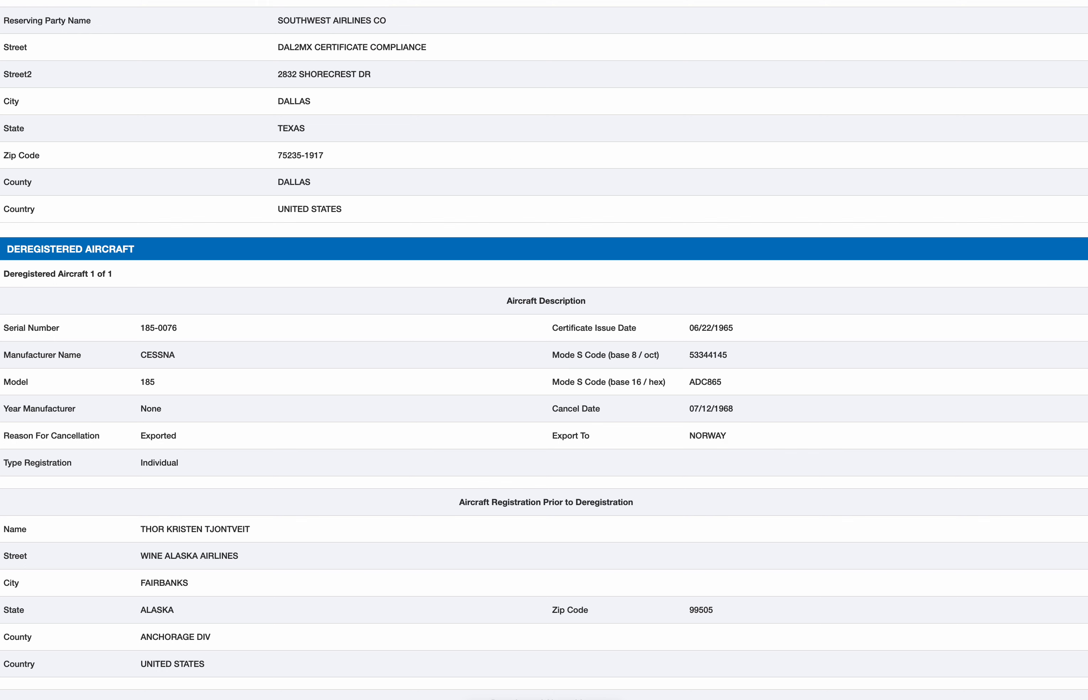
pyautogui.press('super+w')
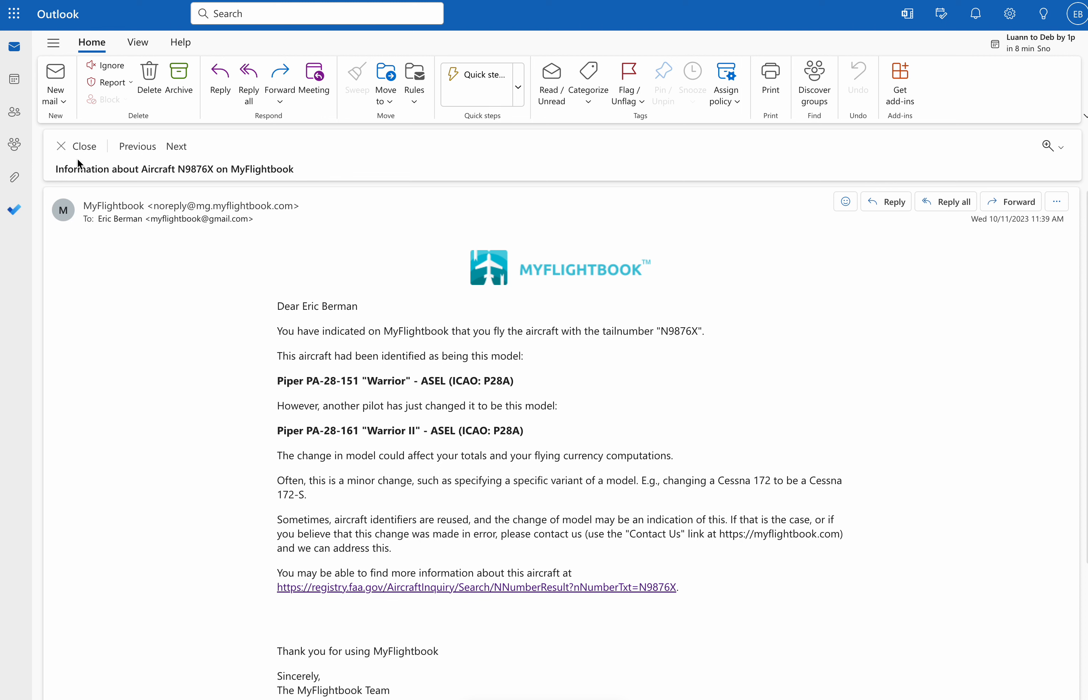
# Step: Close the message, open the administrator's copy of the N9876X notification and trust content from its sender
pyautogui.click(75, 146)
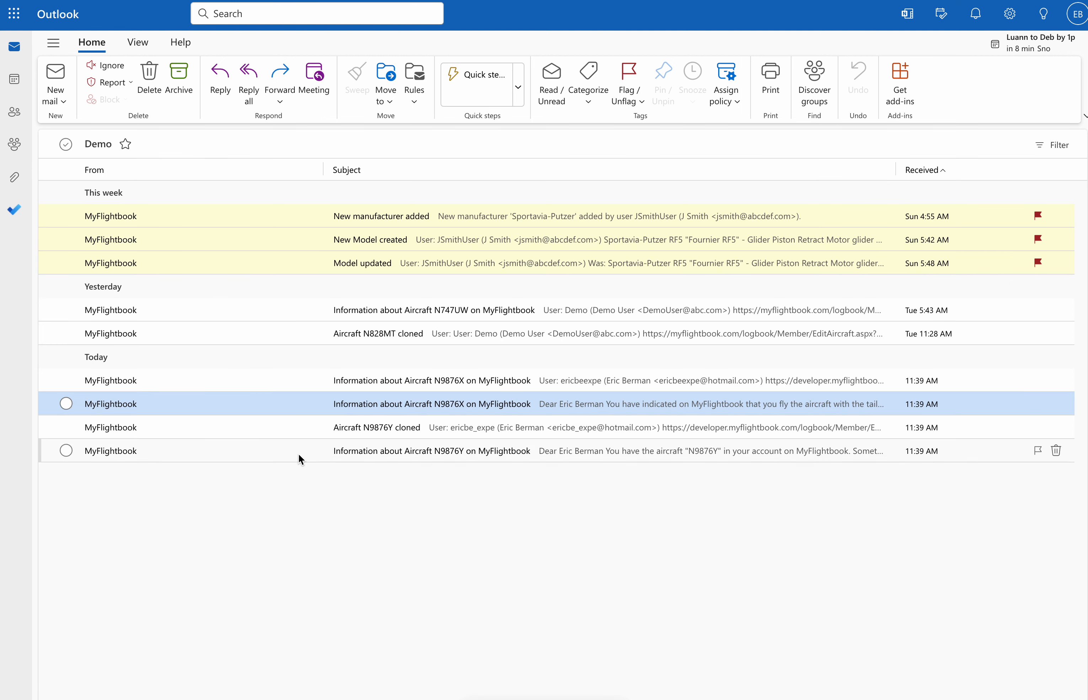
pyautogui.click(468, 381)
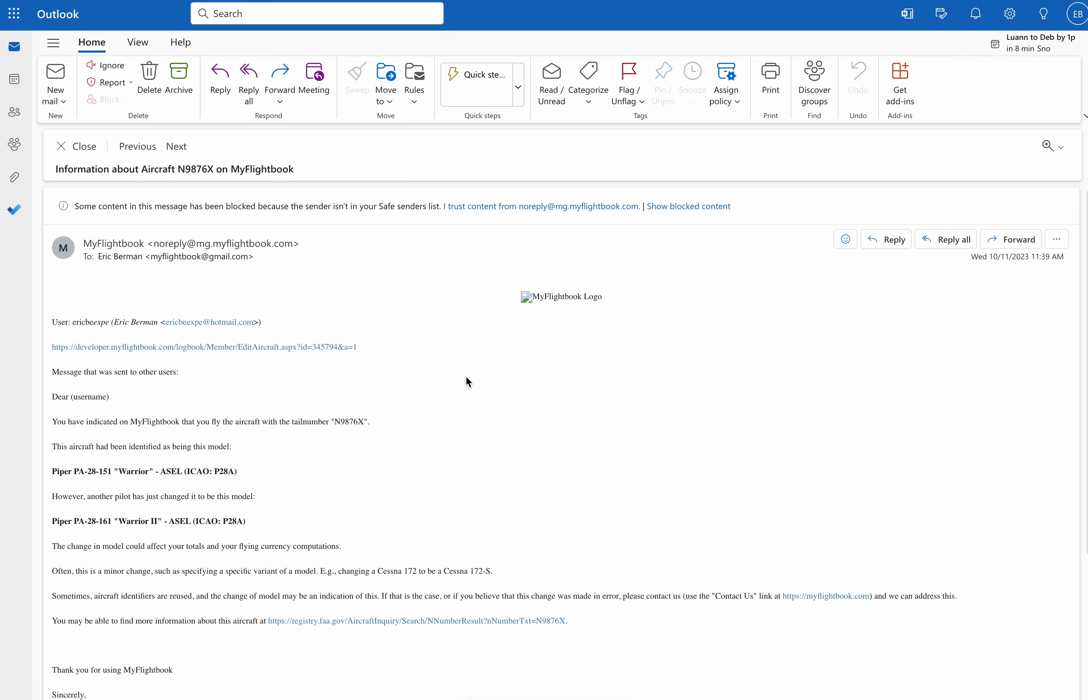
pyautogui.click(485, 207)
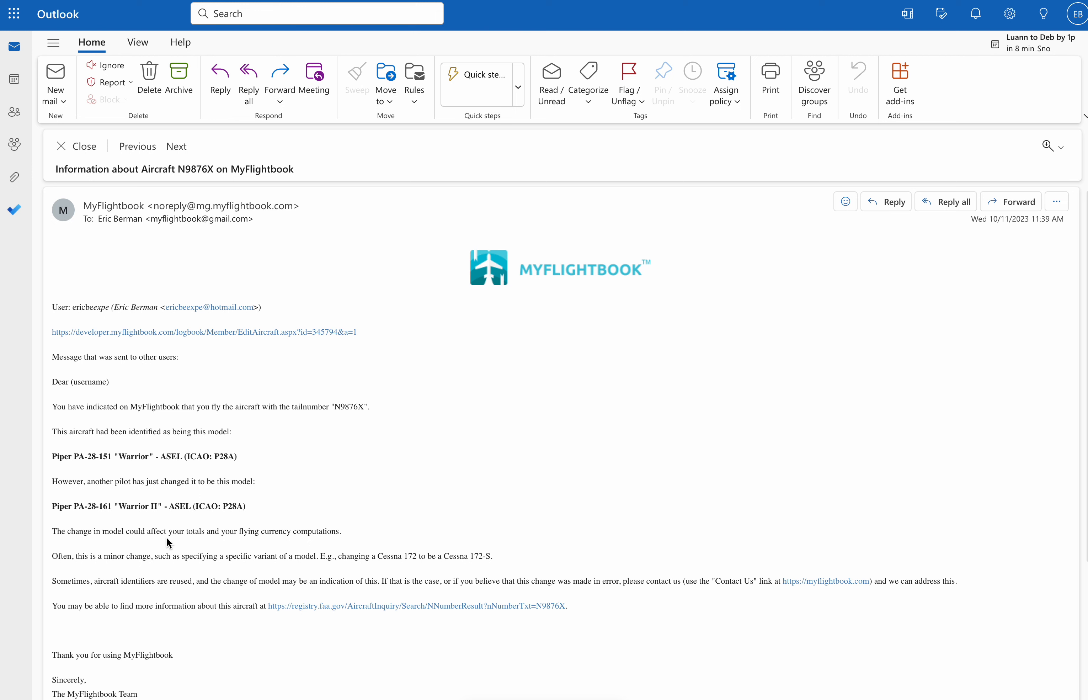
# Step: Check the submitting user and the admin parameter in the edit link, and open the N9876X edit page from it
pyautogui.doubleClick(78, 307)
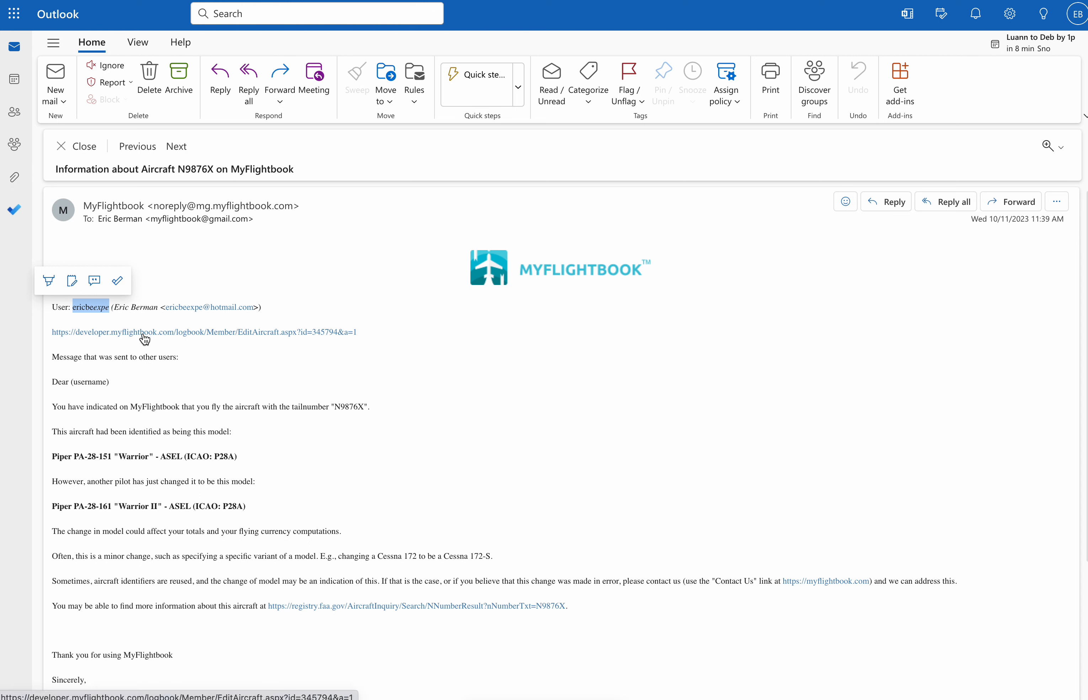
pyautogui.moveTo(359, 334); pyautogui.dragTo(343, 335)
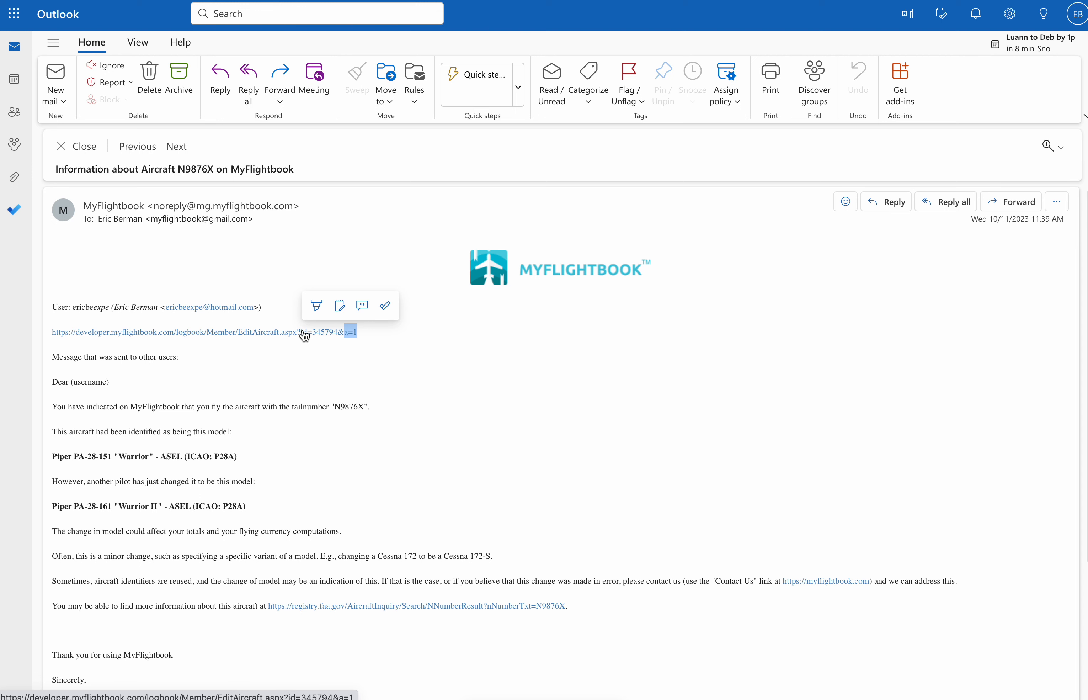
pyautogui.click(304, 336)
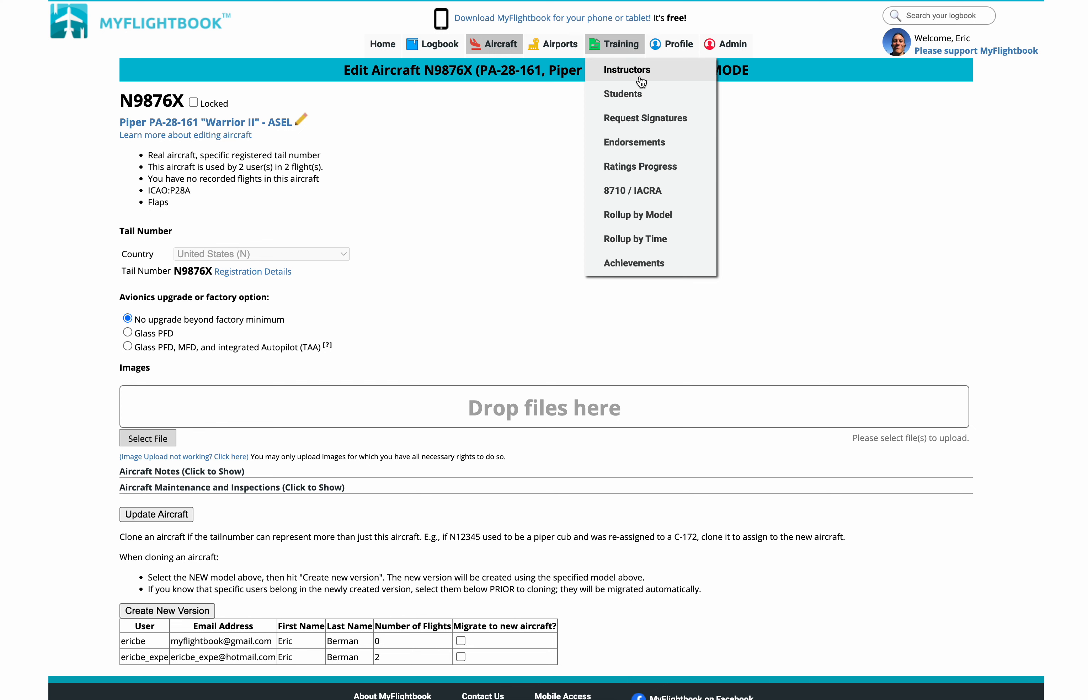
# Step: Lock aircraft N9876X in admin mode and open its model for editing
pyautogui.doubleClick(674, 75)
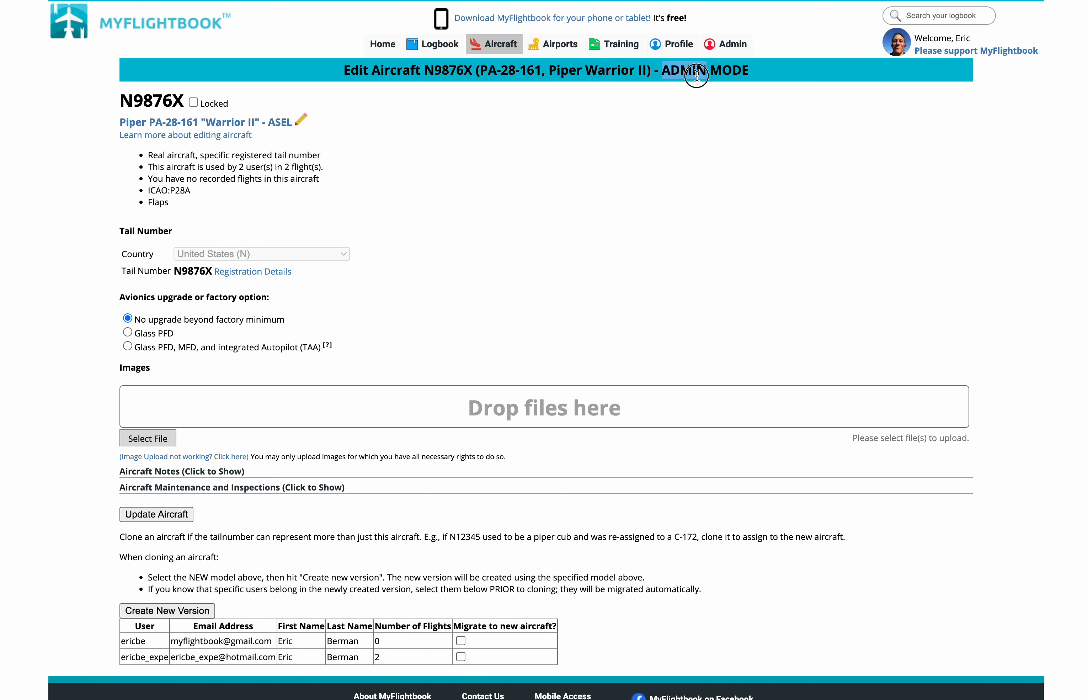
pyautogui.moveTo(674, 75); pyautogui.dragTo(724, 75)
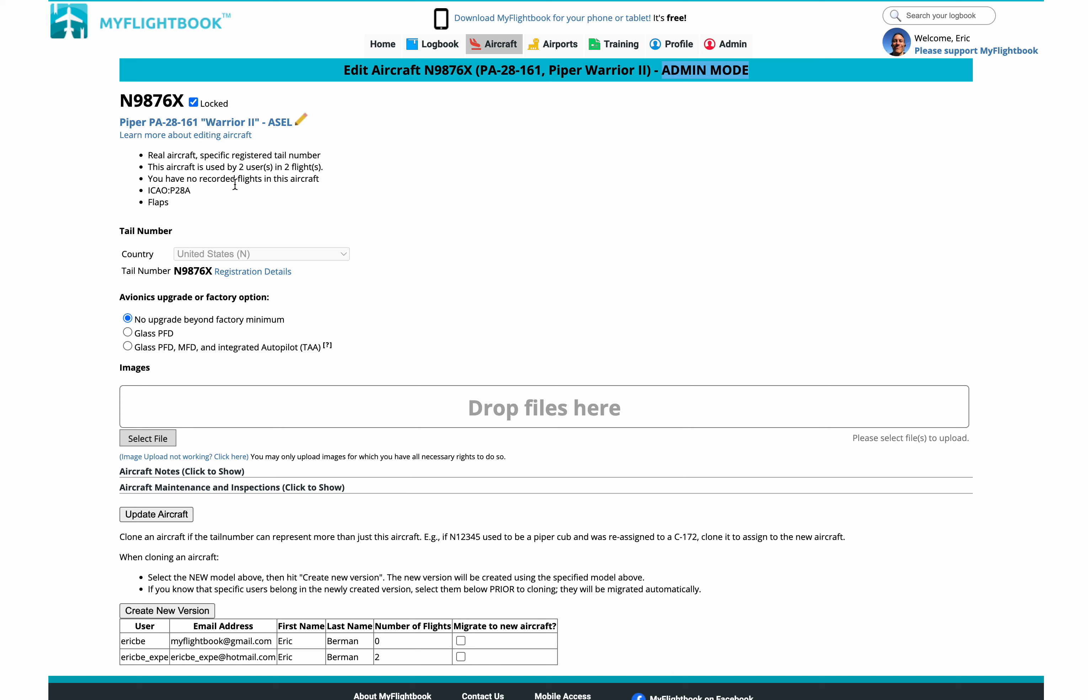
pyautogui.click(303, 119)
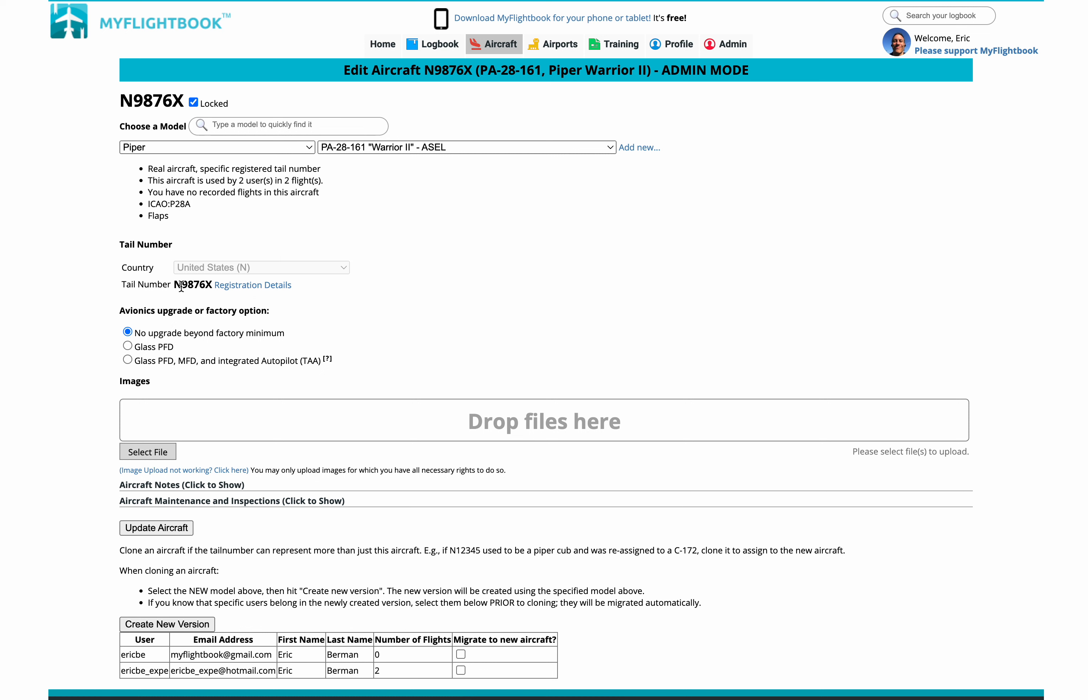
# Step: Examine the aircraft's tail number, the cloning instructions and the table of users who fly it
pyautogui.moveTo(174, 285); pyautogui.dragTo(209, 283)
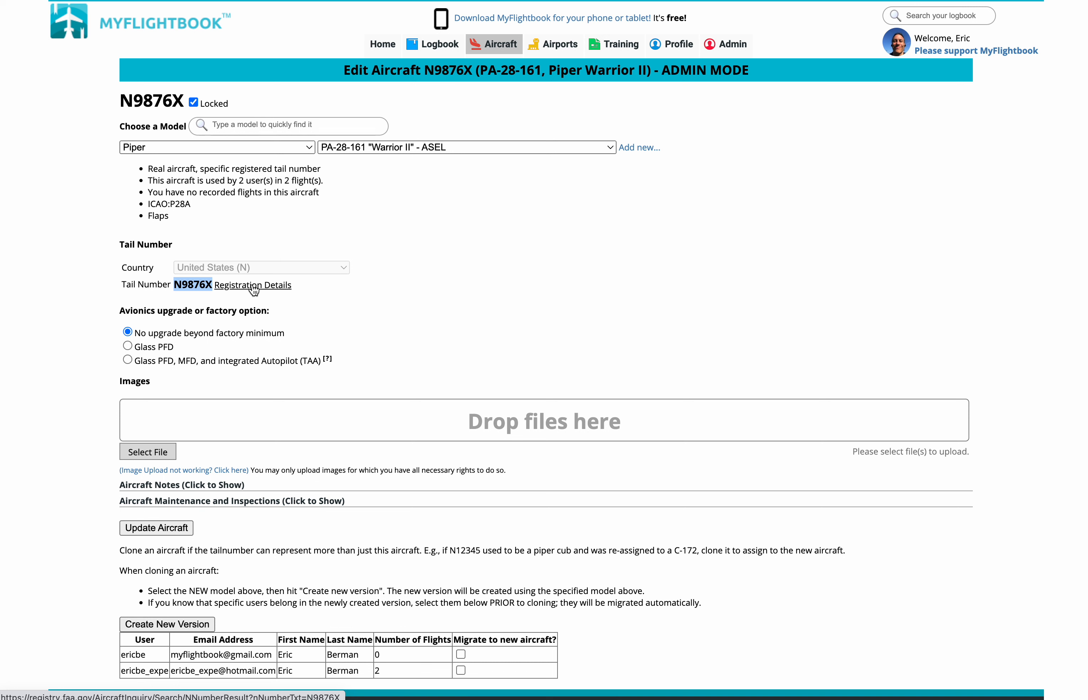
pyautogui.click(408, 230)
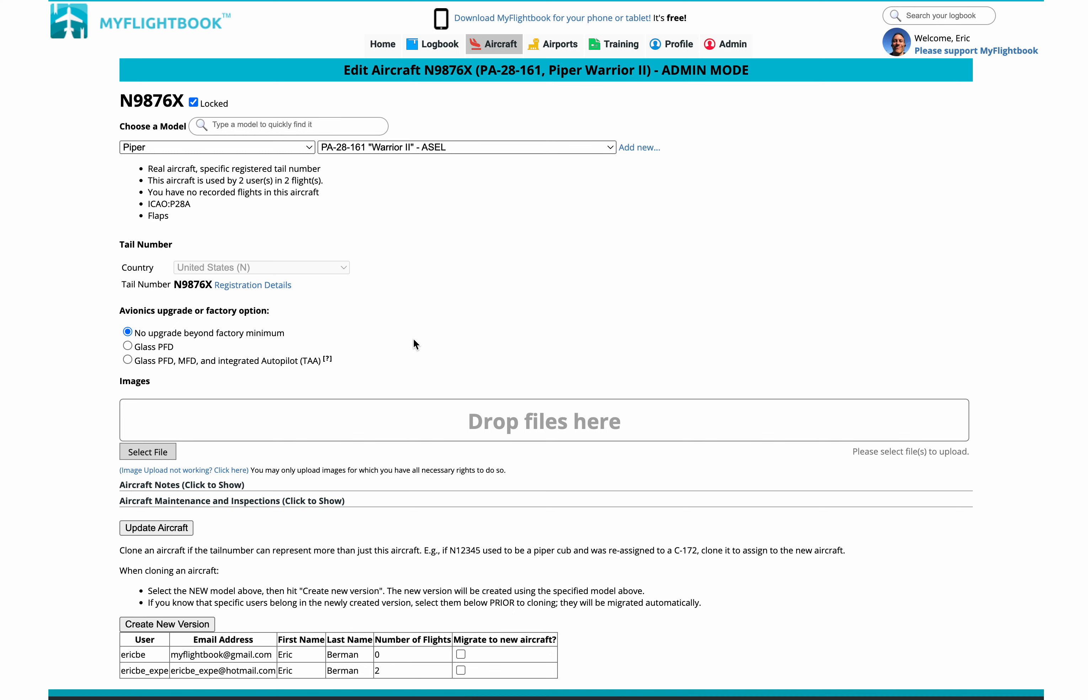
pyautogui.scroll(-3, 188, 596)
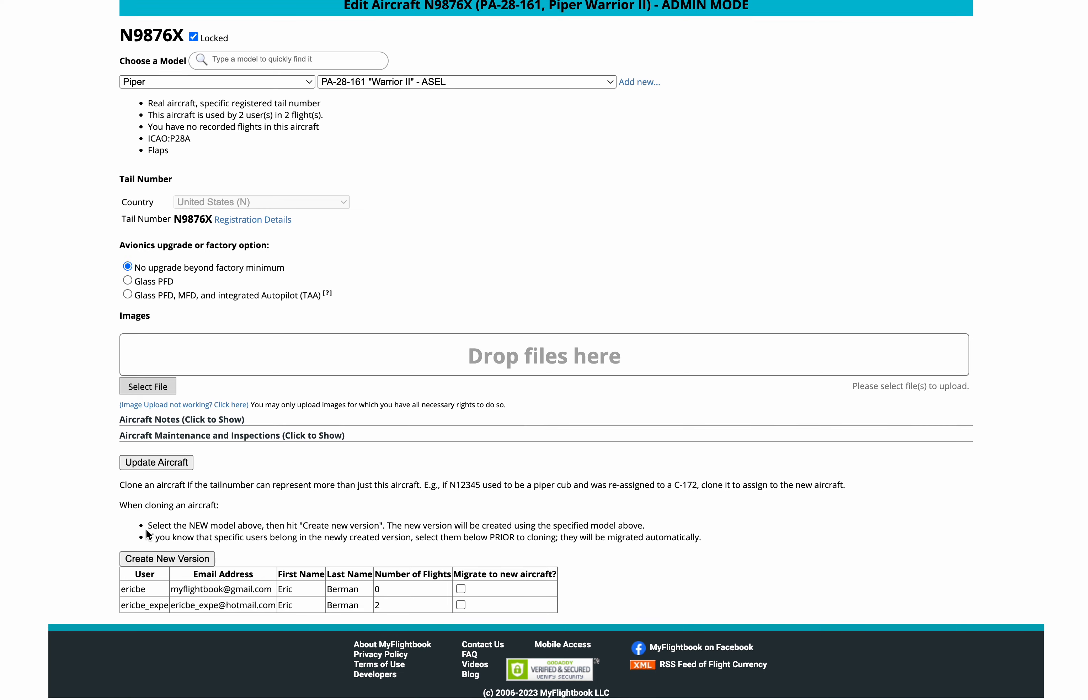
pyautogui.click(121, 486)
pyautogui.moveTo(122, 485)
pyautogui.mouseDown()
pyautogui.moveTo(265, 501)
pyautogui.moveTo(556, 574)
pyautogui.moveTo(565, 597)
pyautogui.mouseUp()
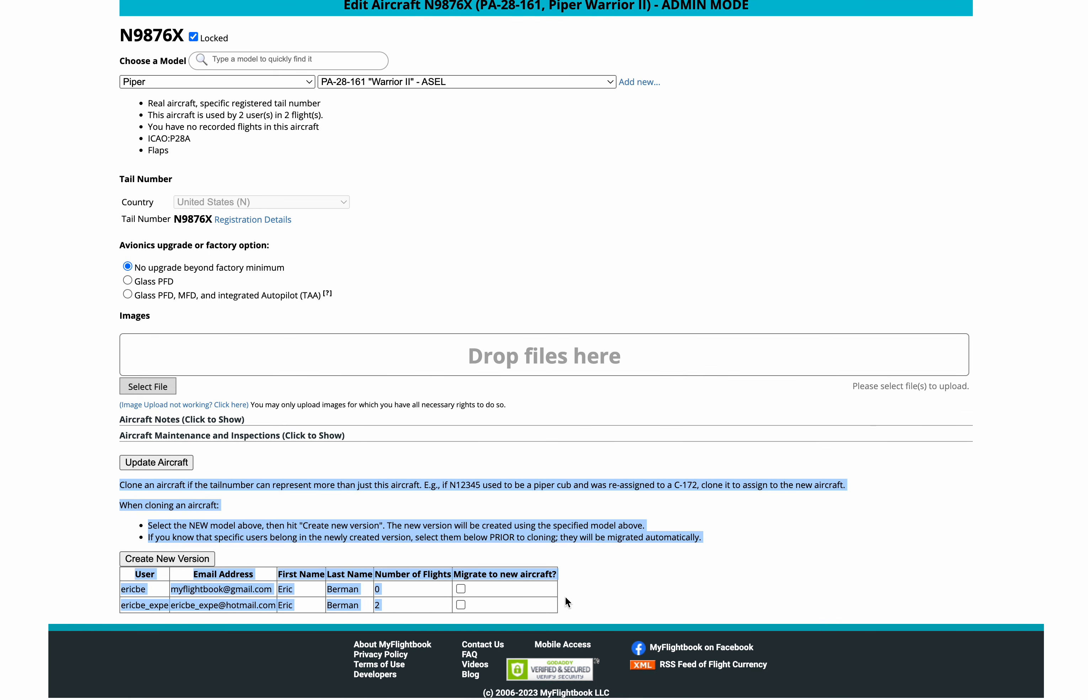
pyautogui.click(505, 516)
pyautogui.scroll(1, 382, 545)
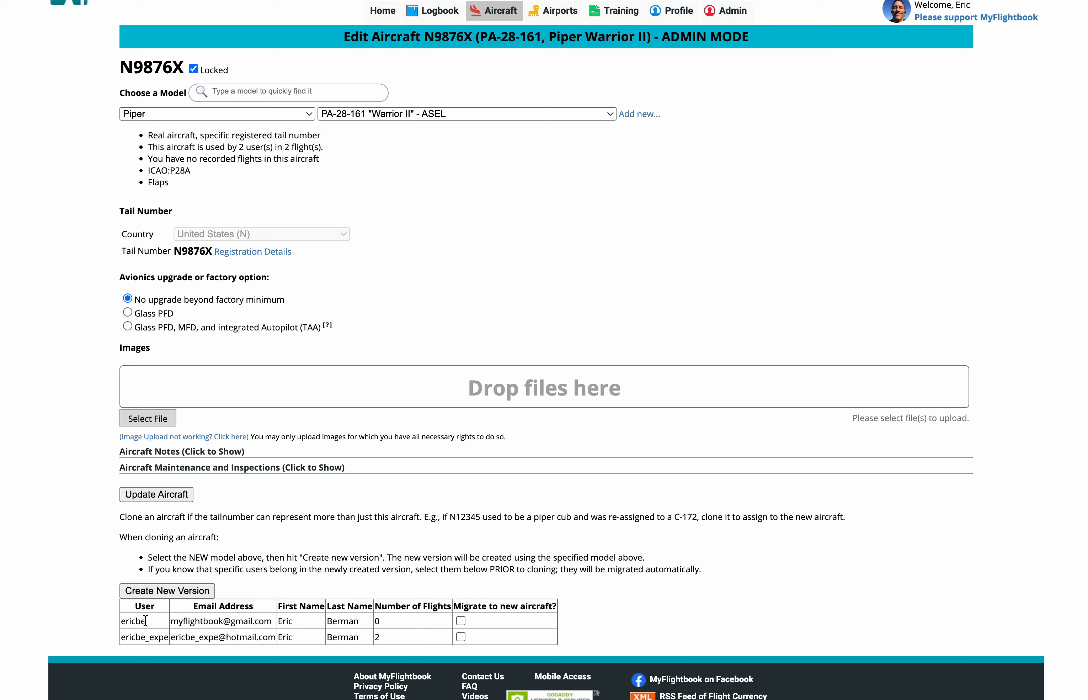
pyautogui.moveTo(145, 620); pyautogui.dragTo(294, 643)
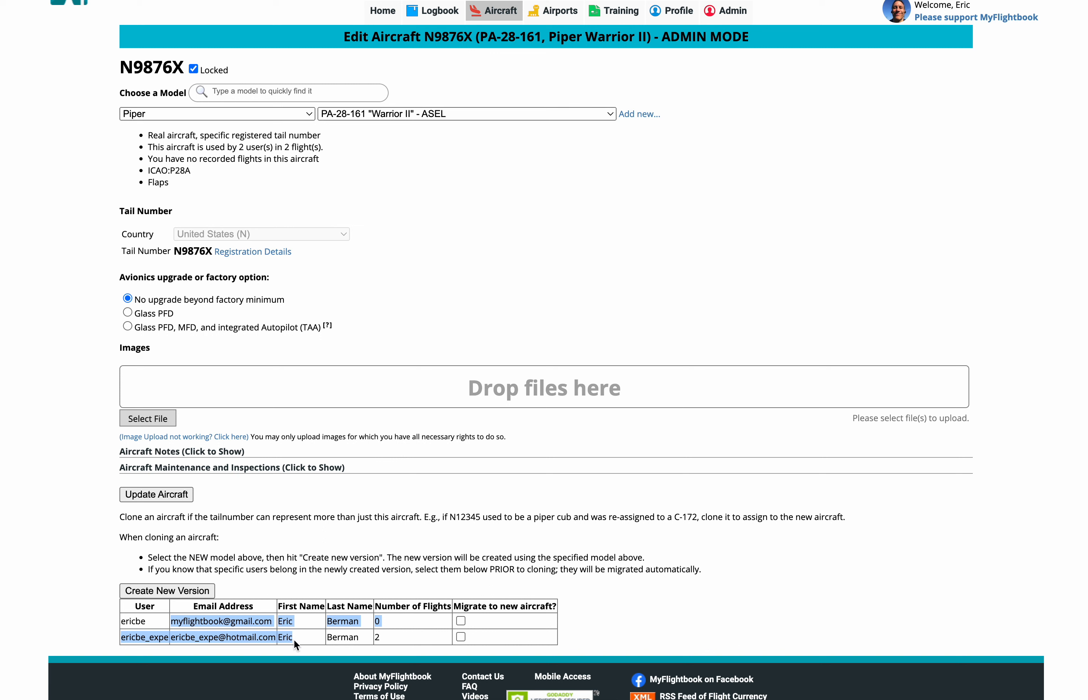
pyautogui.click(287, 638)
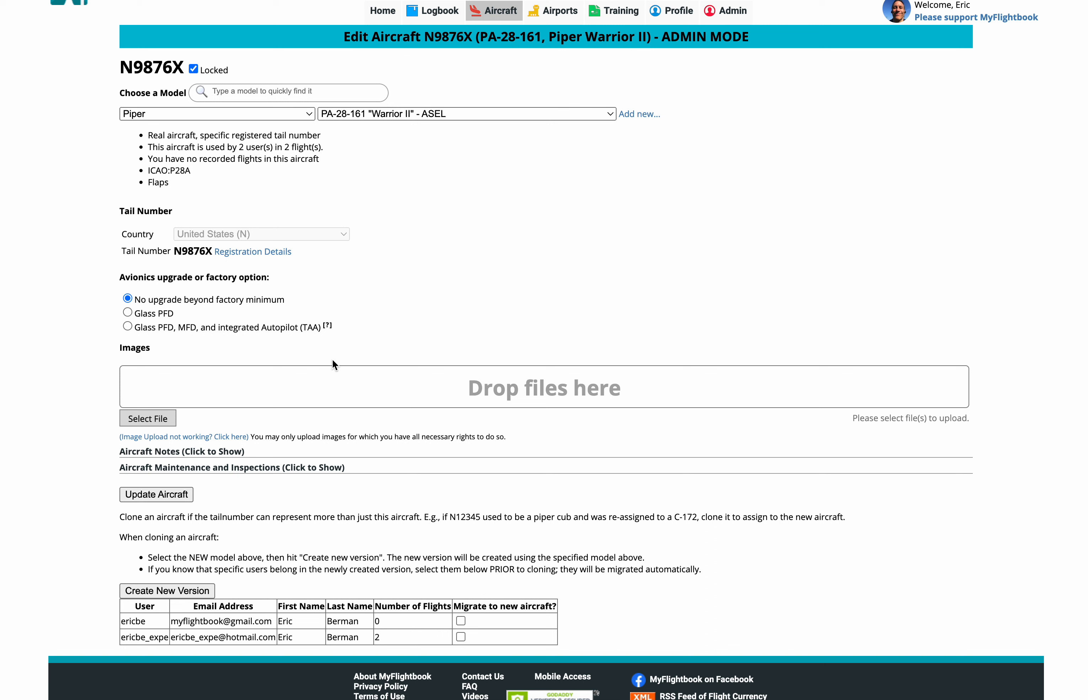
# Step: Choose the Piper PA-28-151 "Cherokee" - ASEL model and mark the first listed user for migration to the new aircraft
pyautogui.click(349, 113)
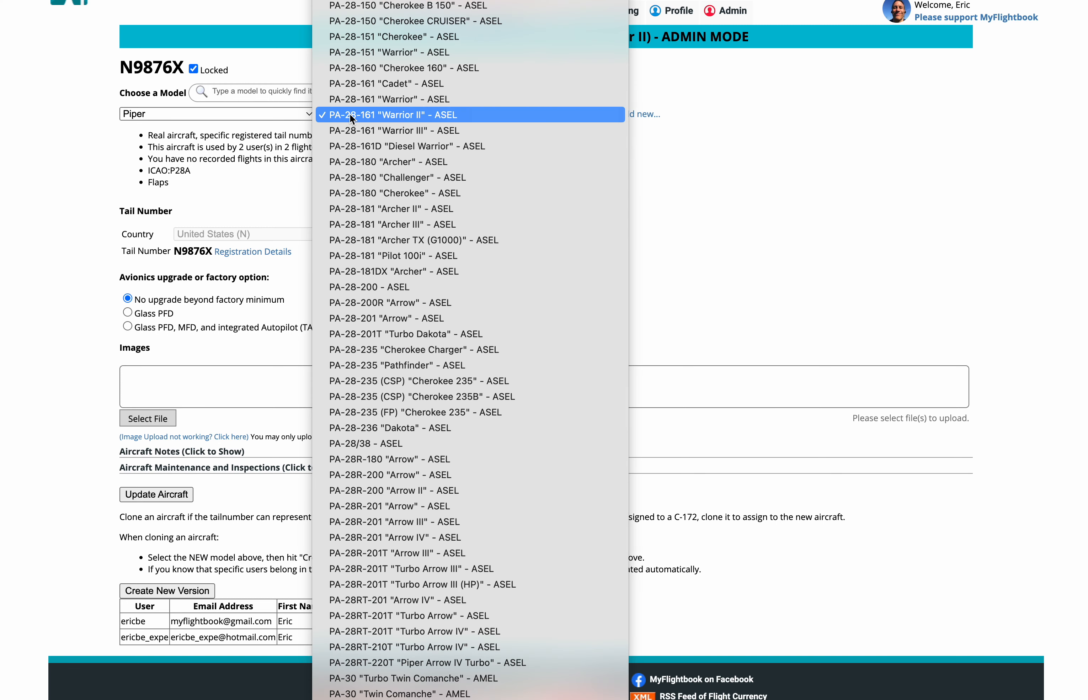
pyautogui.click(357, 36)
pyautogui.scroll(2, 438, 558)
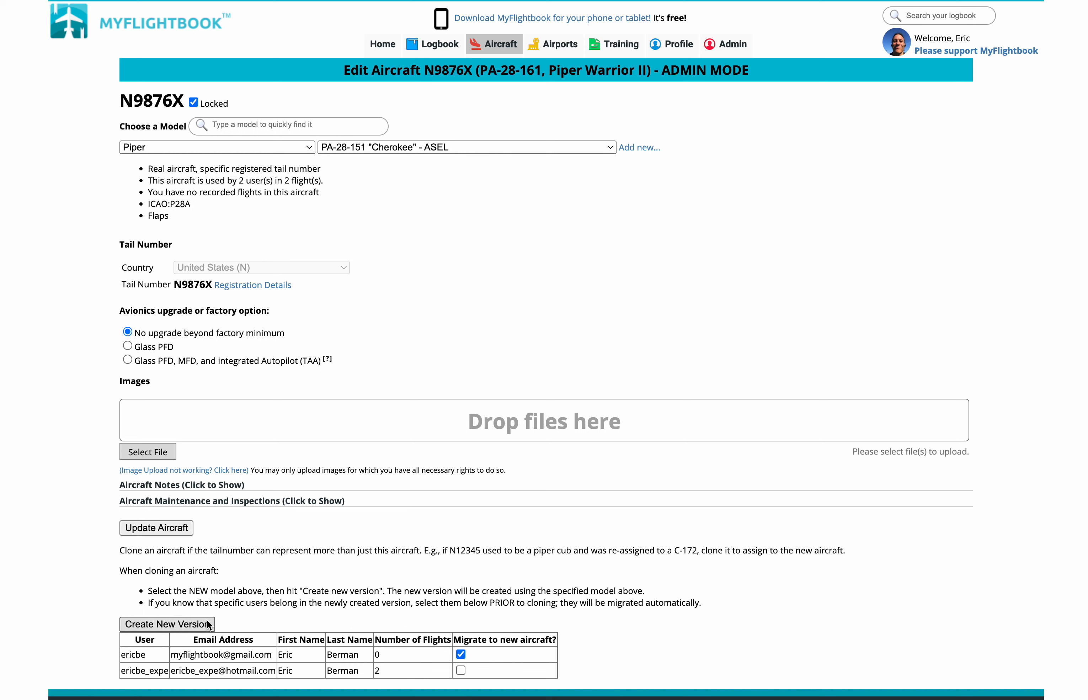
# Step: Check the tail number and compare the two users' rows in the migration table
pyautogui.doubleClick(138, 99)
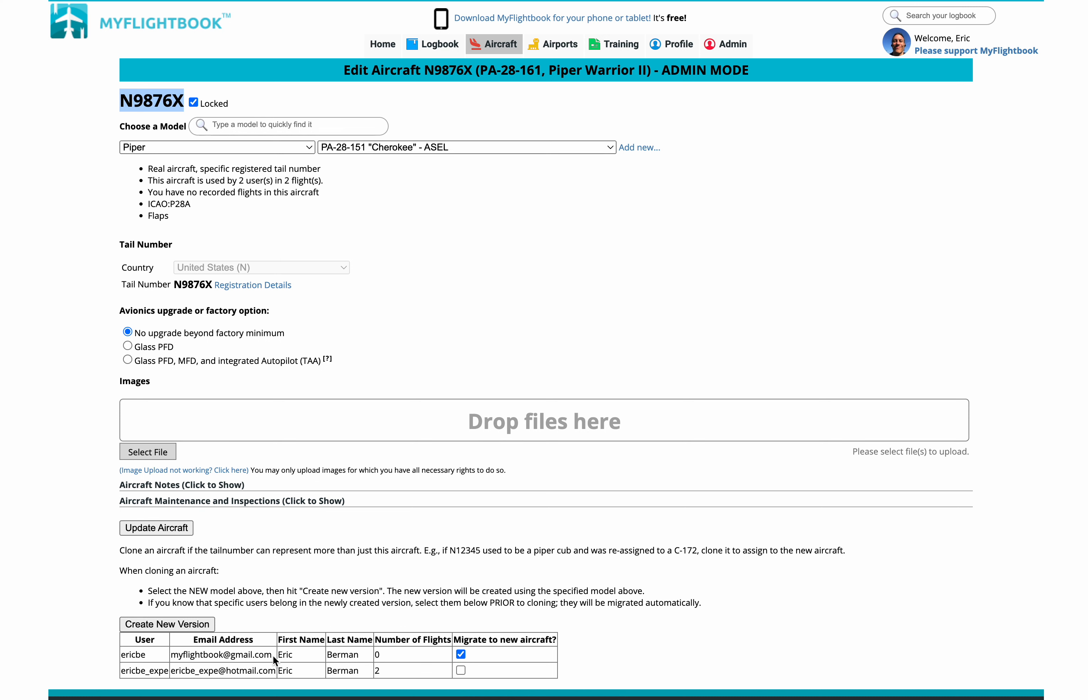
pyautogui.moveTo(190, 655); pyautogui.dragTo(379, 652)
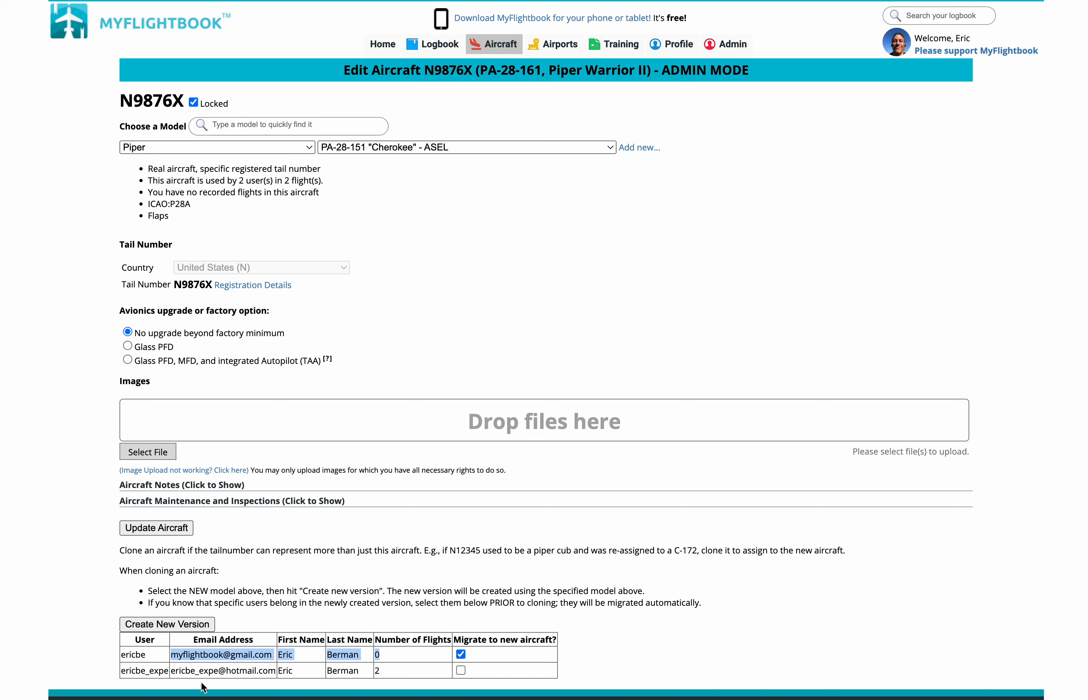
pyautogui.moveTo(219, 671); pyautogui.dragTo(360, 669)
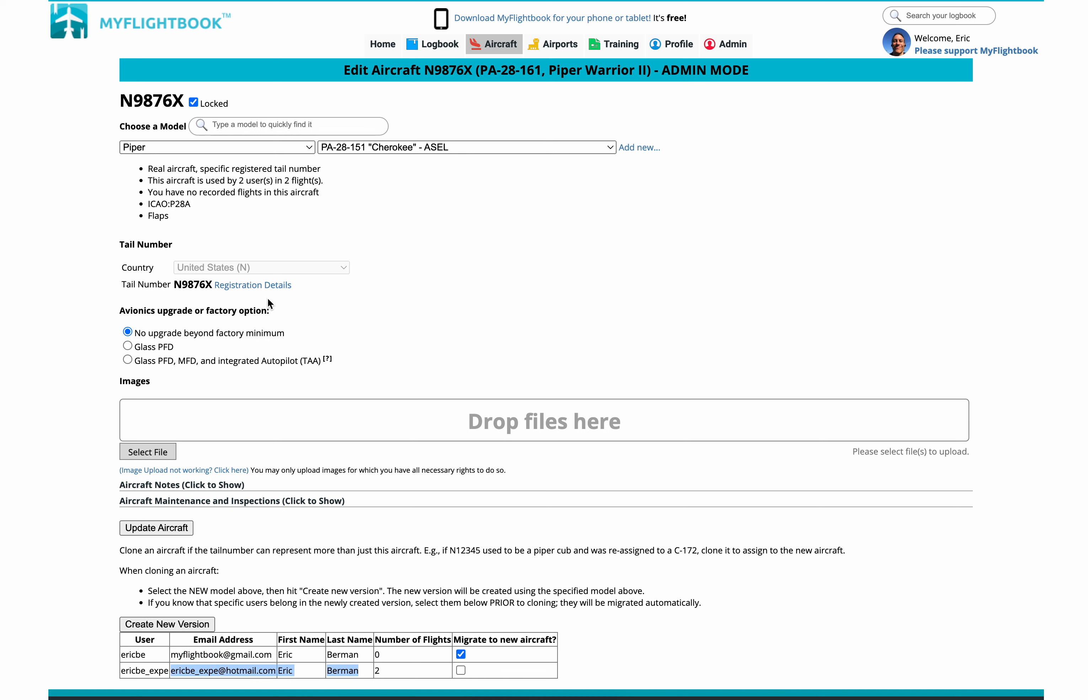
# Step: Create the PA-28-151 "Cherokee" - ASEL version of aircraft N9876X and review its other versions and remaining users
pyautogui.click(168, 623)
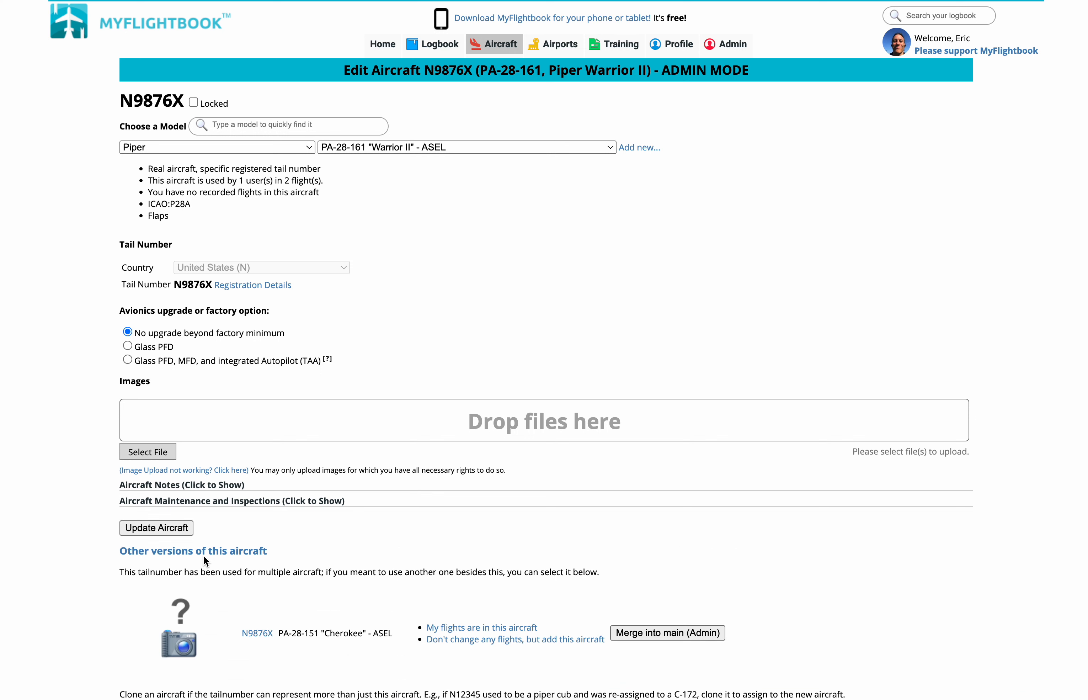
pyautogui.scroll(-5, 343, 143)
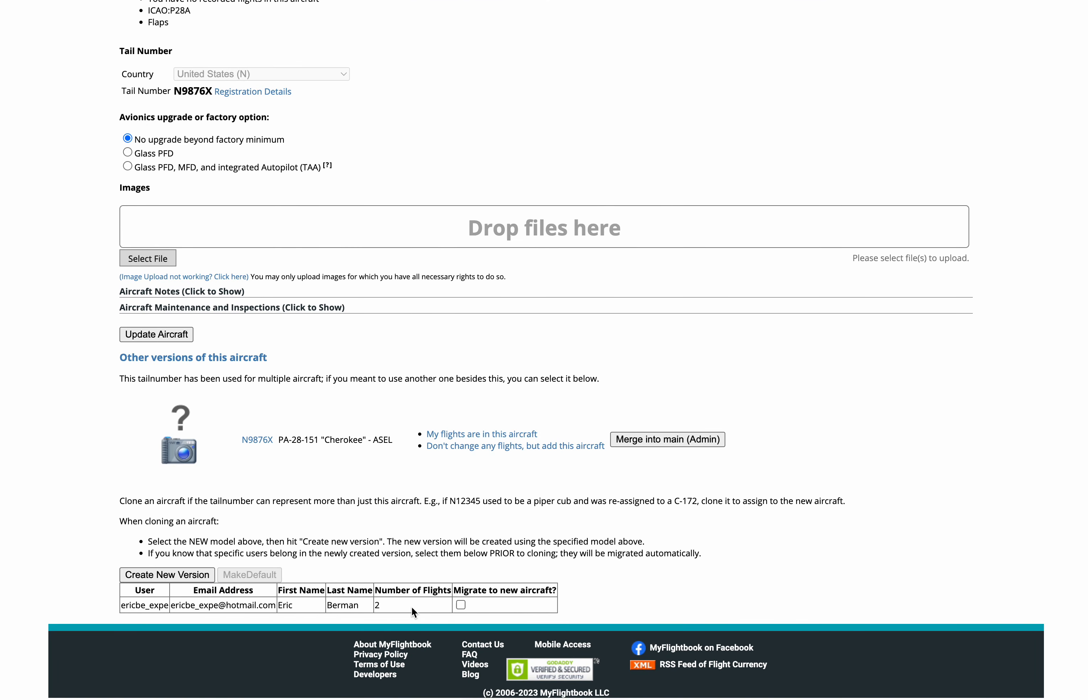
pyautogui.scroll(3, 393, 606)
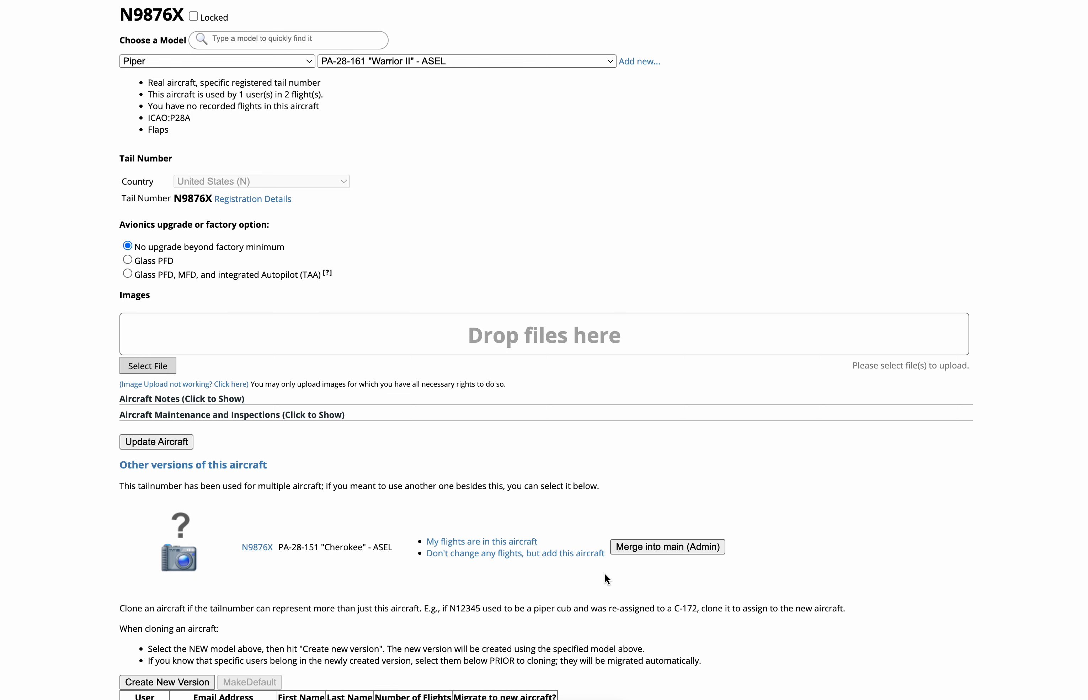
pyautogui.scroll(-3, 605, 574)
pyautogui.scroll(3, 605, 573)
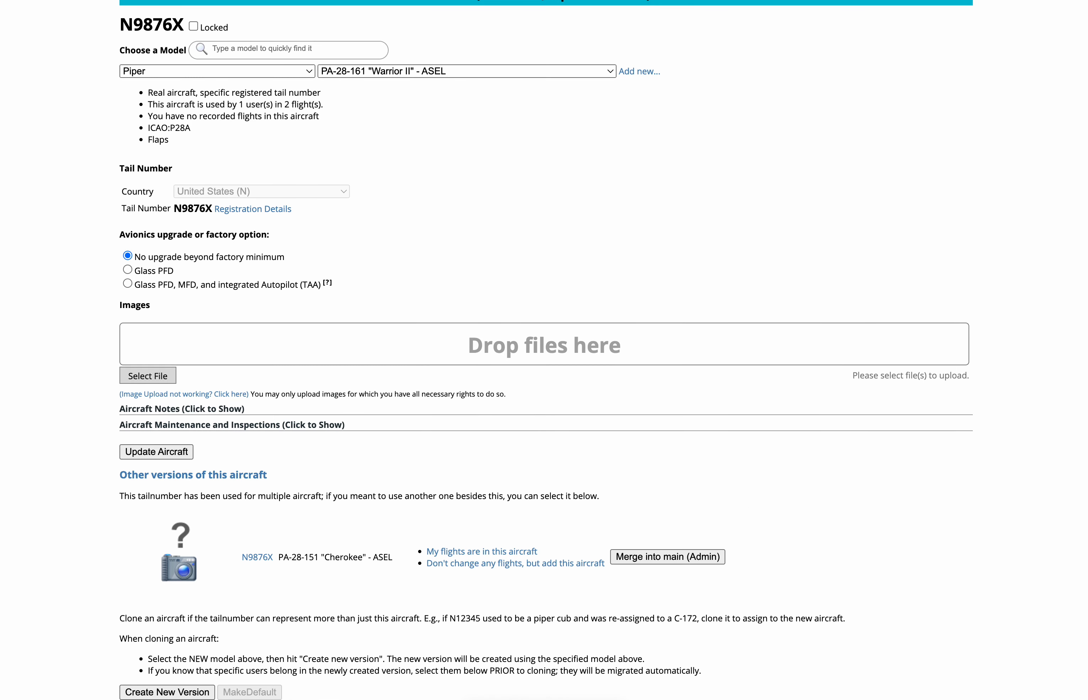
pyautogui.scroll(-2, 163, 620)
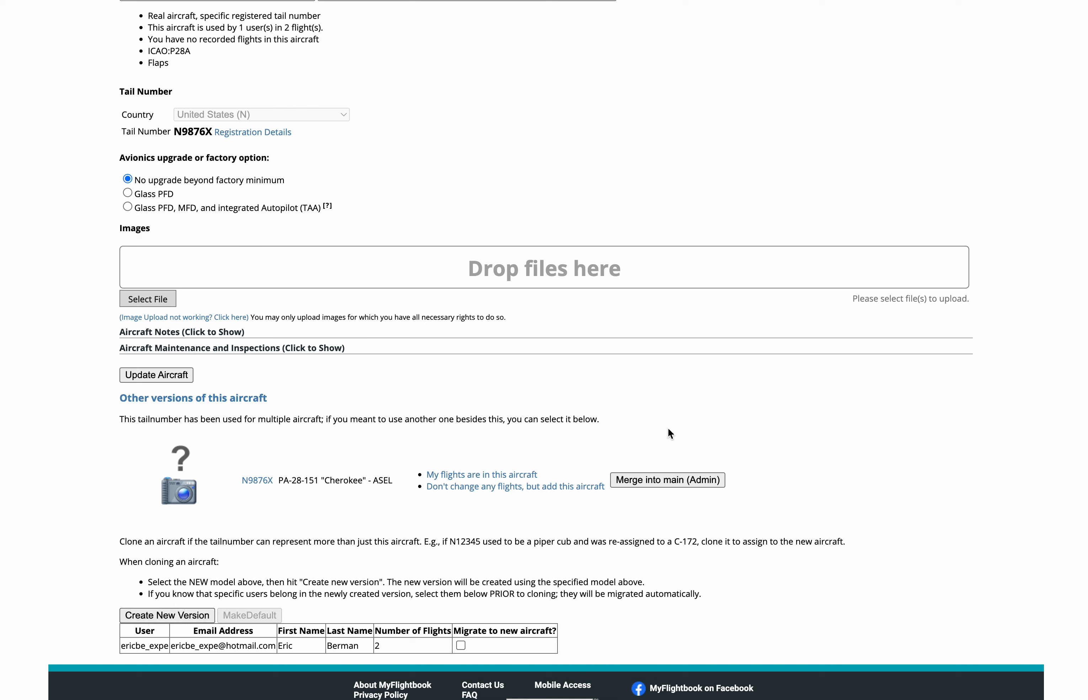
# Step: Compare the "Cherokee" entry among the other versions with the main aircraft's tail number and selected model
pyautogui.moveTo(215, 481); pyautogui.dragTo(424, 479)
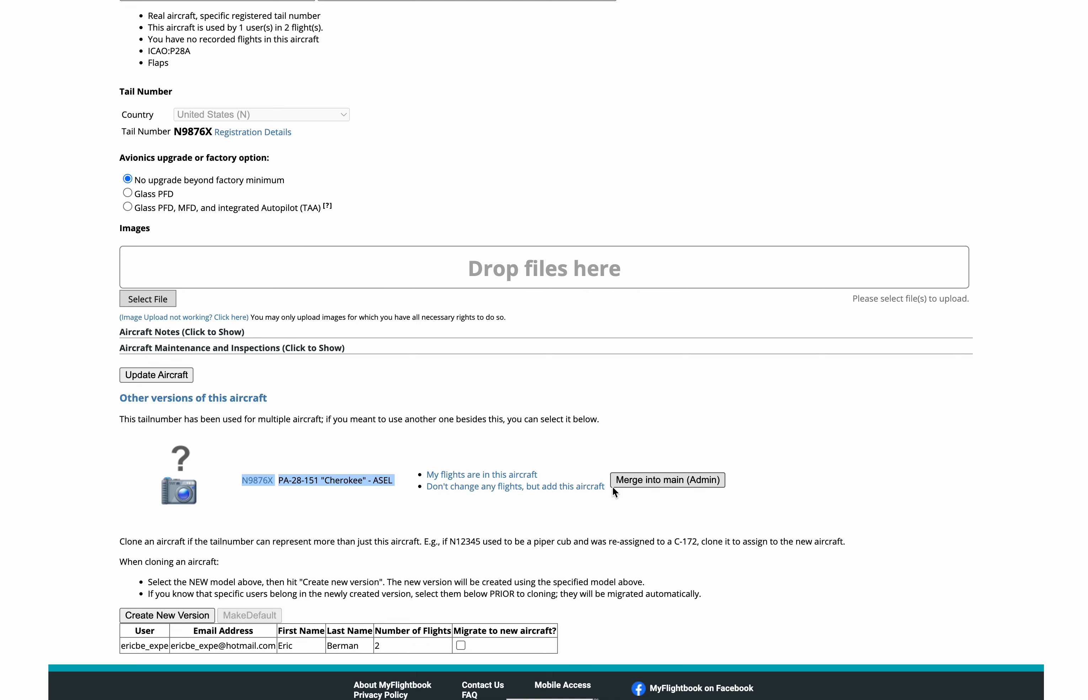
pyautogui.scroll(5, 612, 487)
pyautogui.click(120, 90)
pyautogui.moveTo(120, 90); pyautogui.dragTo(432, 158)
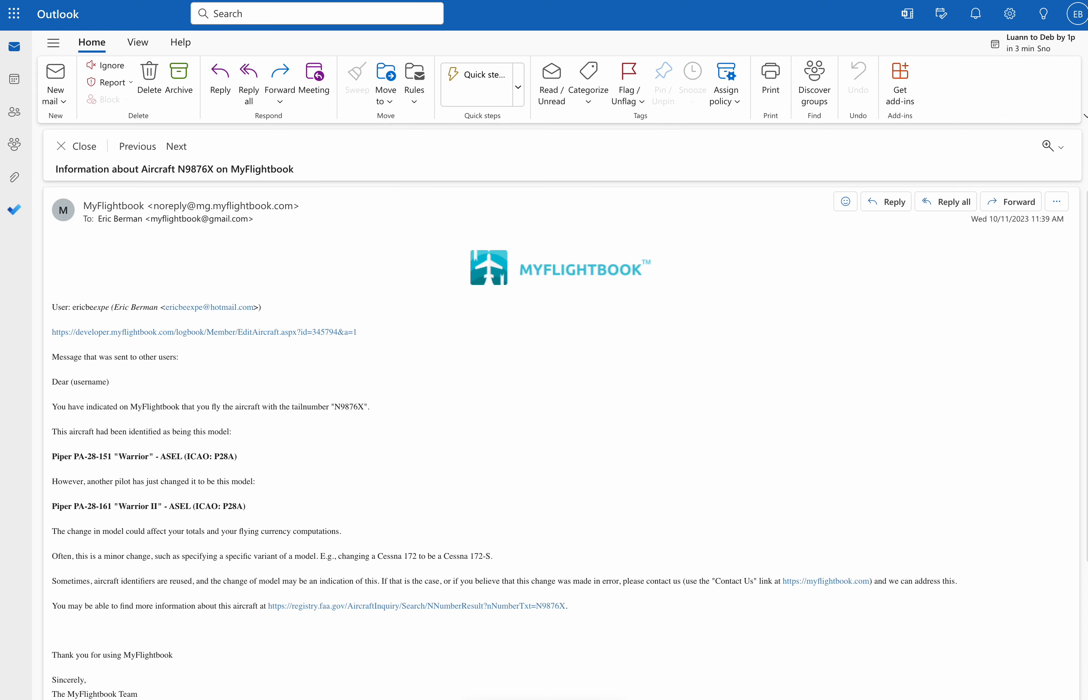
# Step: Switch to Outlook, open the message "Information about Aircraft N9876Y on MyFlightbook" and trust content from its sender
pyautogui.click(79, 146)
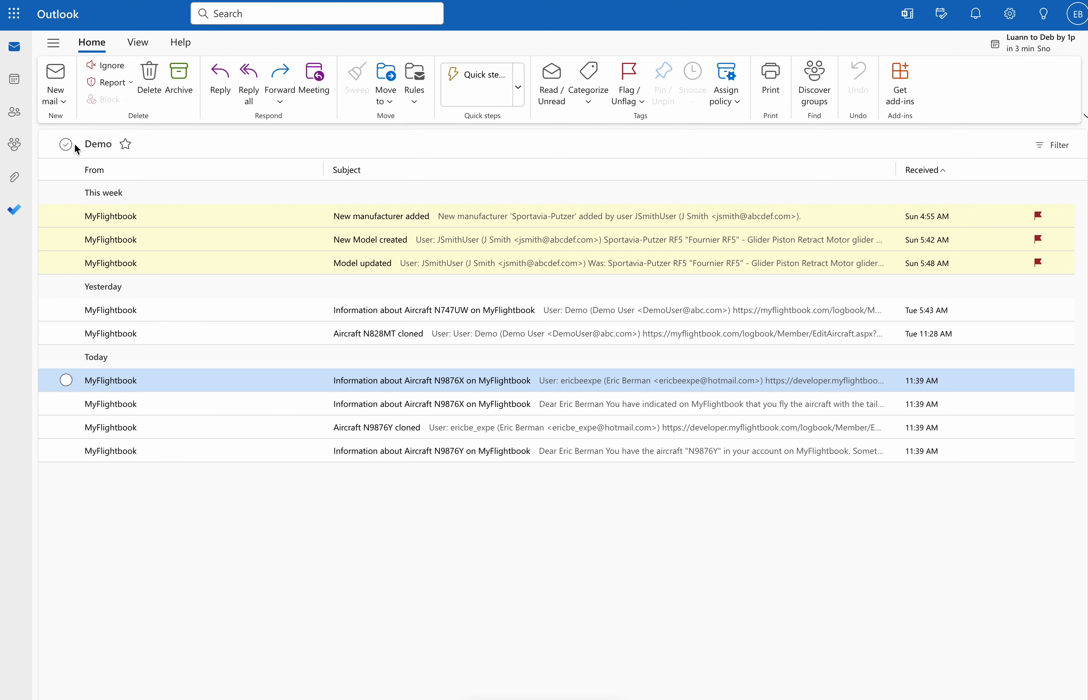
pyautogui.click(392, 447)
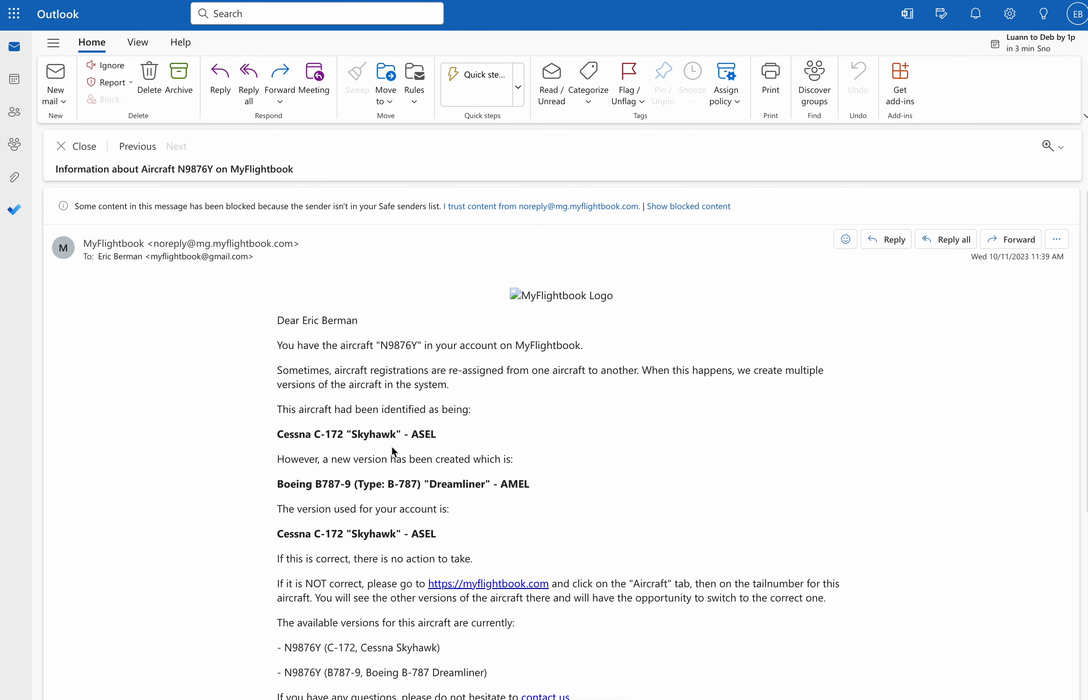
pyautogui.click(499, 206)
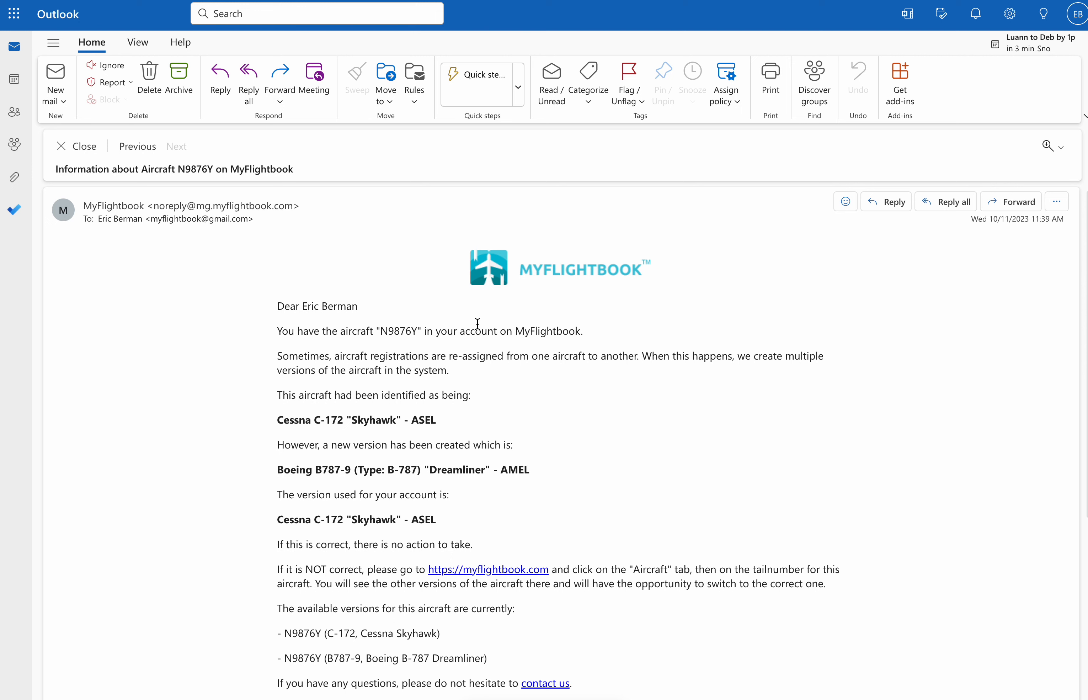
# Step: Examine the message's tail number, the originally identified Cessna model and the newly created Boeing version
pyautogui.click(277, 421)
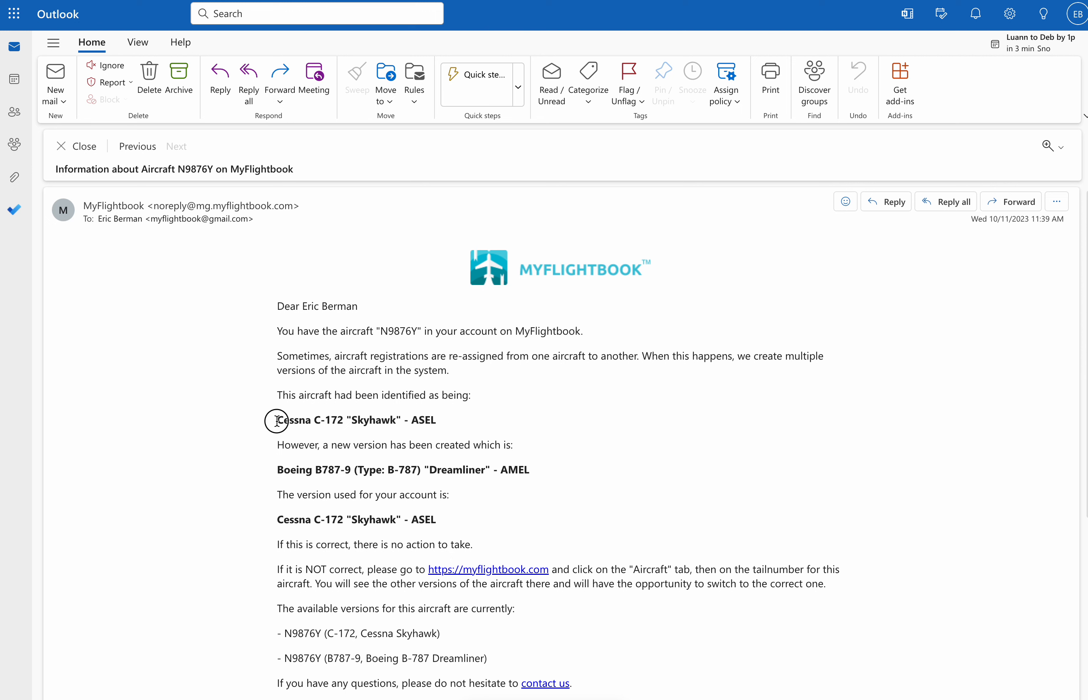
pyautogui.doubleClick(396, 329)
pyautogui.click(277, 422)
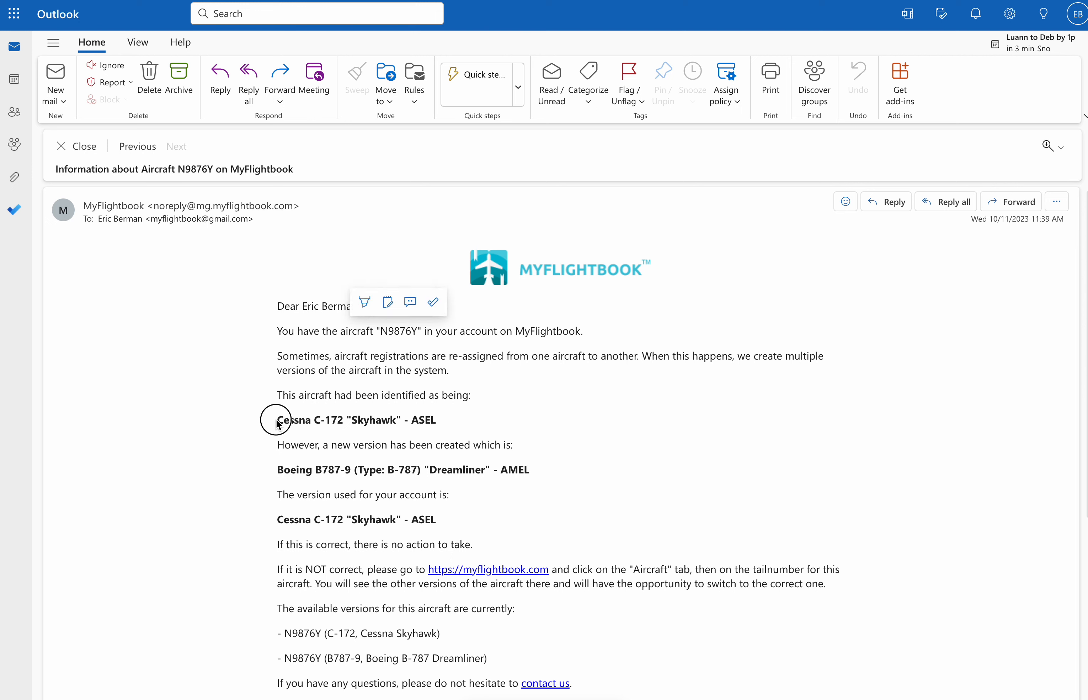
pyautogui.moveTo(278, 422); pyautogui.dragTo(444, 428)
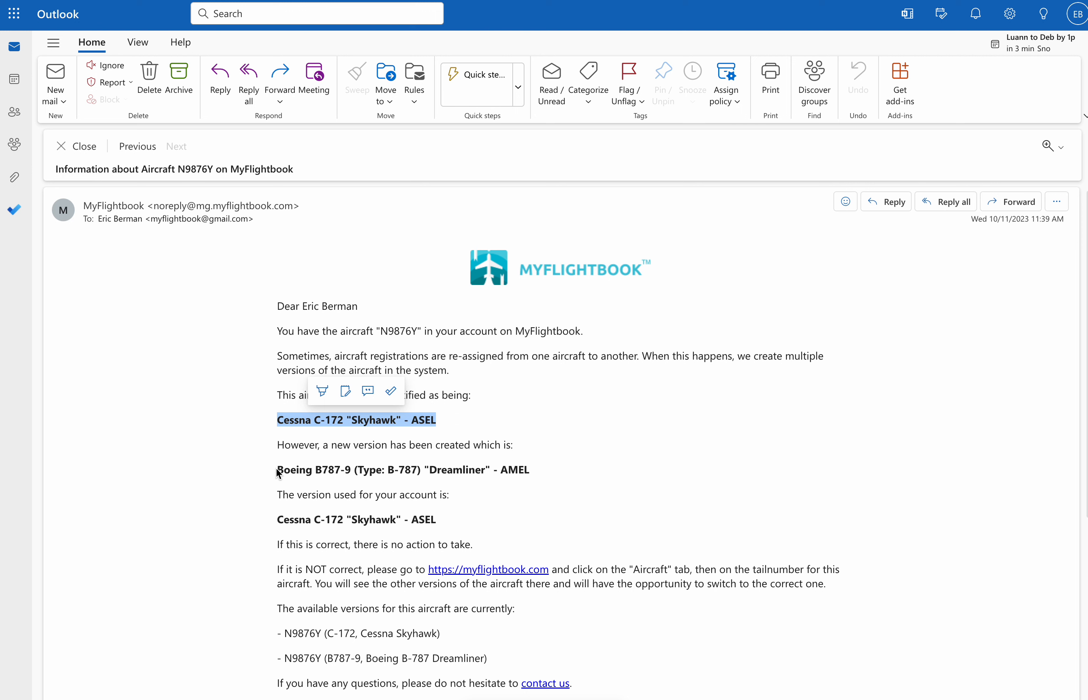
pyautogui.moveTo(277, 470); pyautogui.dragTo(569, 467)
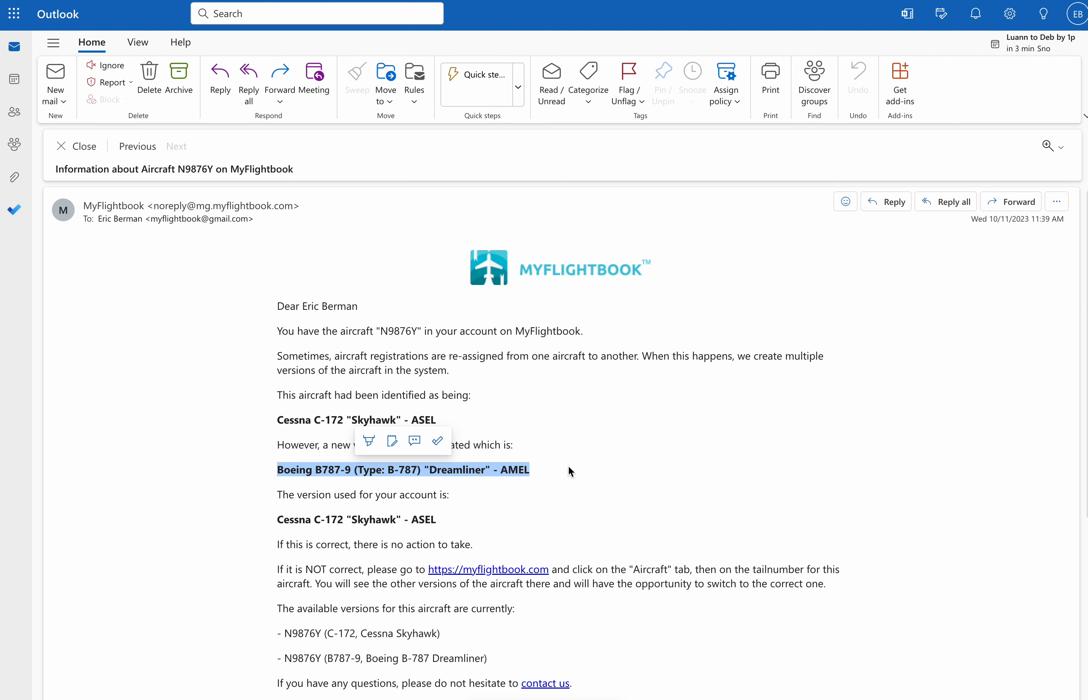
pyautogui.click(554, 442)
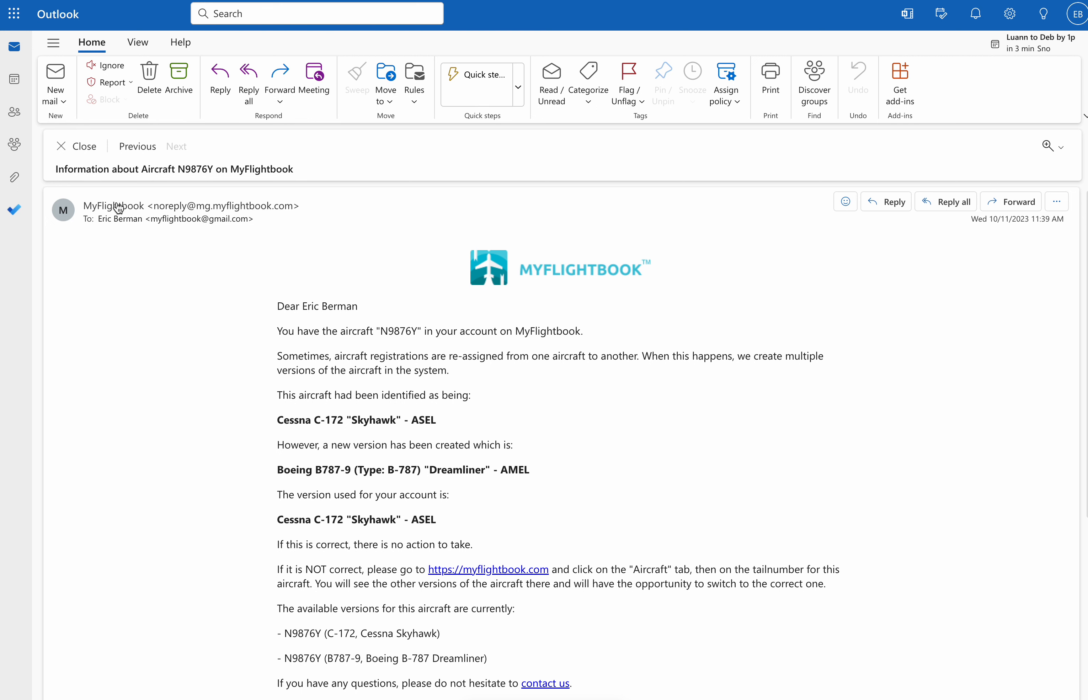
# Step: Read which version of N9876Y the account uses and which versions are listed as available
pyautogui.scroll(-3, 280, 484)
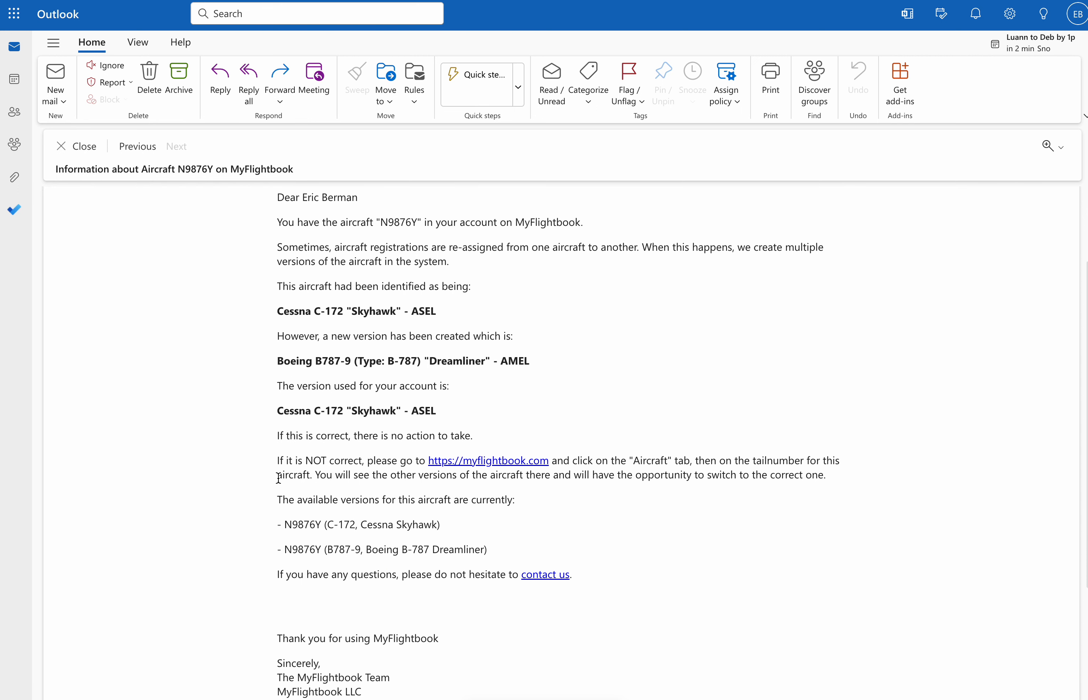
pyautogui.doubleClick(328, 312)
pyautogui.click(298, 360)
pyautogui.doubleClick(297, 360)
pyautogui.moveTo(284, 412); pyautogui.dragTo(480, 420)
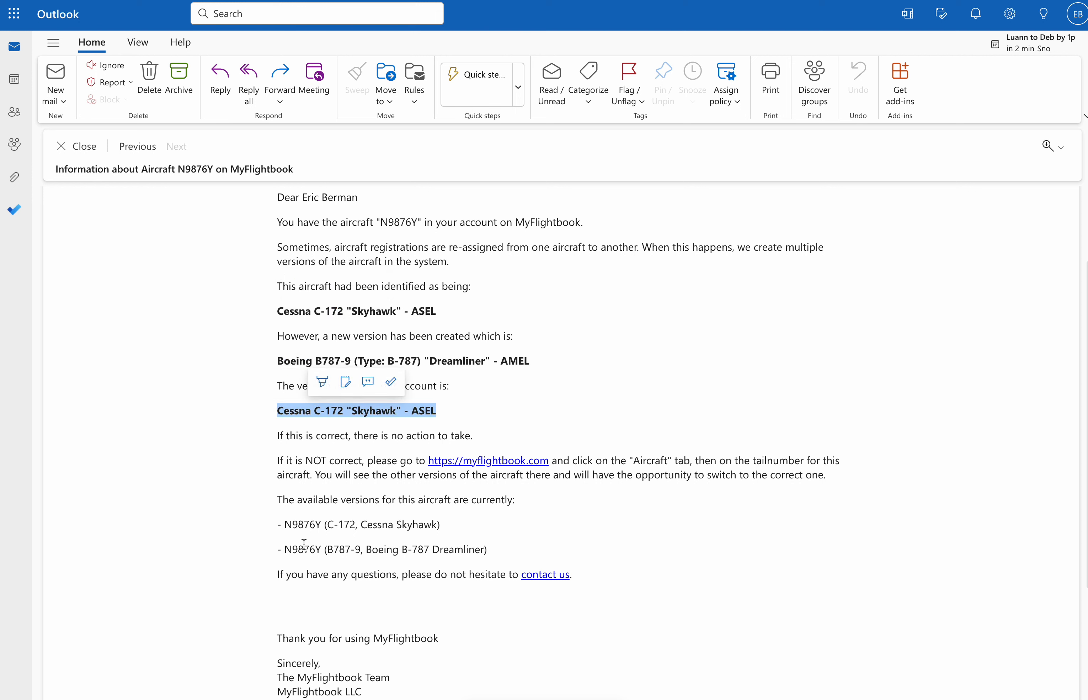
pyautogui.moveTo(285, 525); pyautogui.dragTo(498, 547)
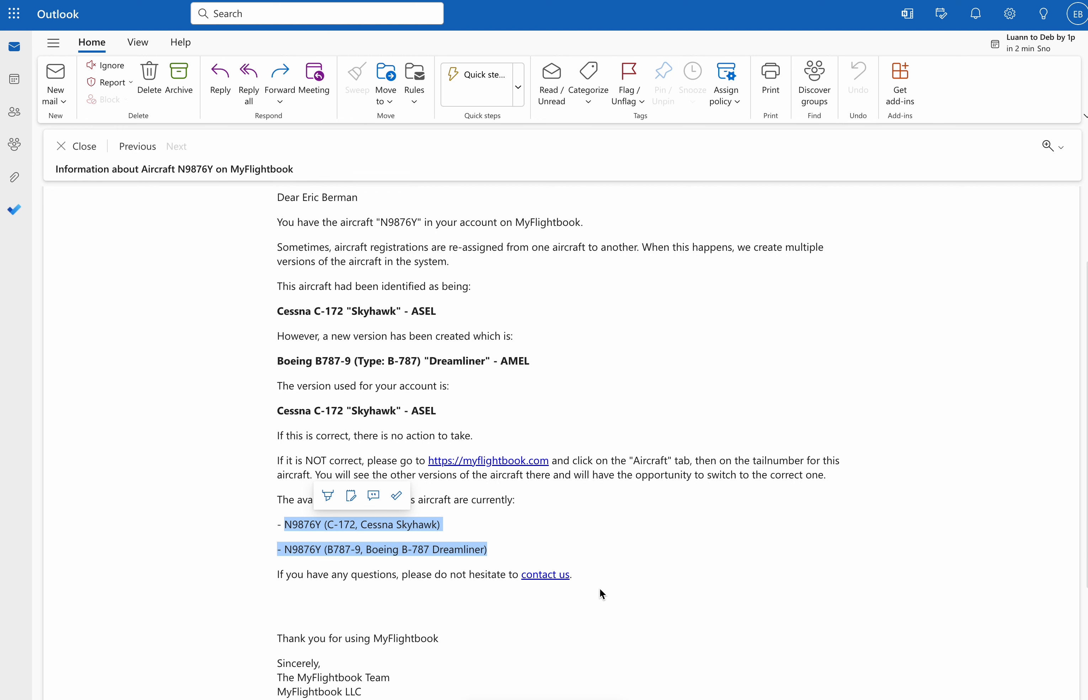
pyautogui.scroll(3, 602, 593)
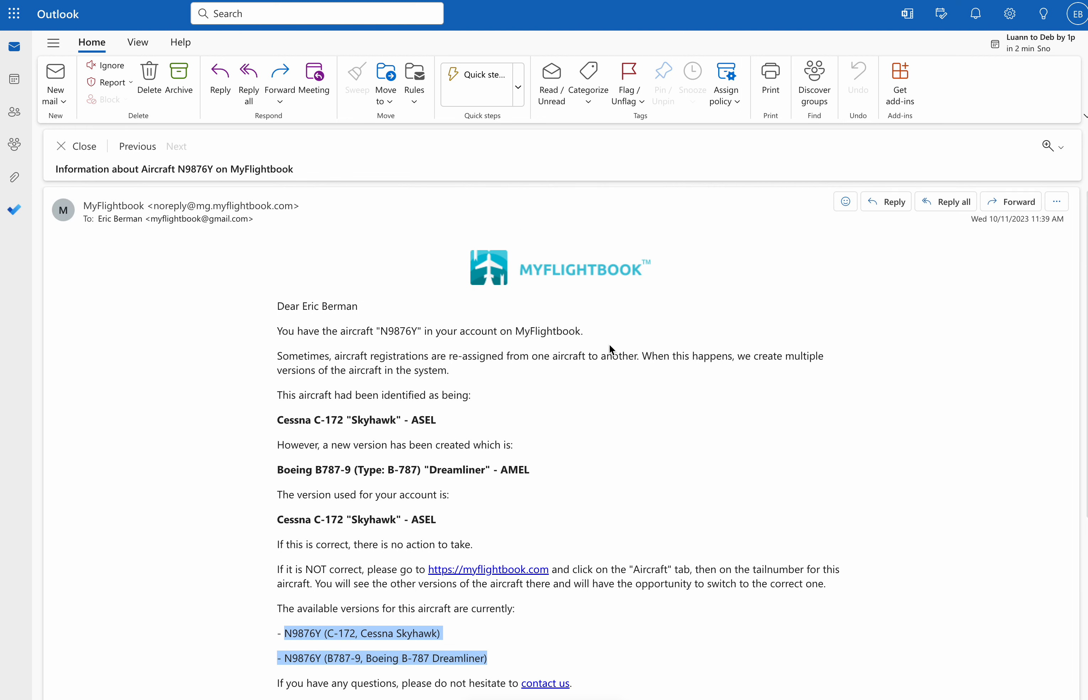
# Step: Open the "Aircraft N9876Y cloned" message and examine the user's details and the old and new models
pyautogui.click(84, 146)
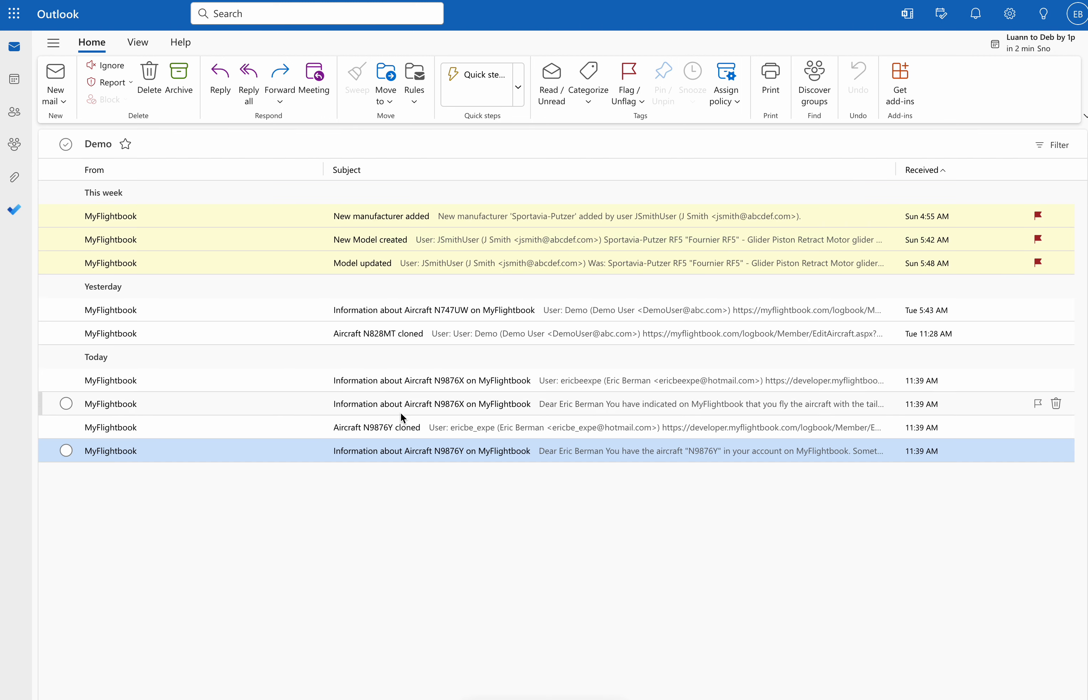
pyautogui.click(393, 429)
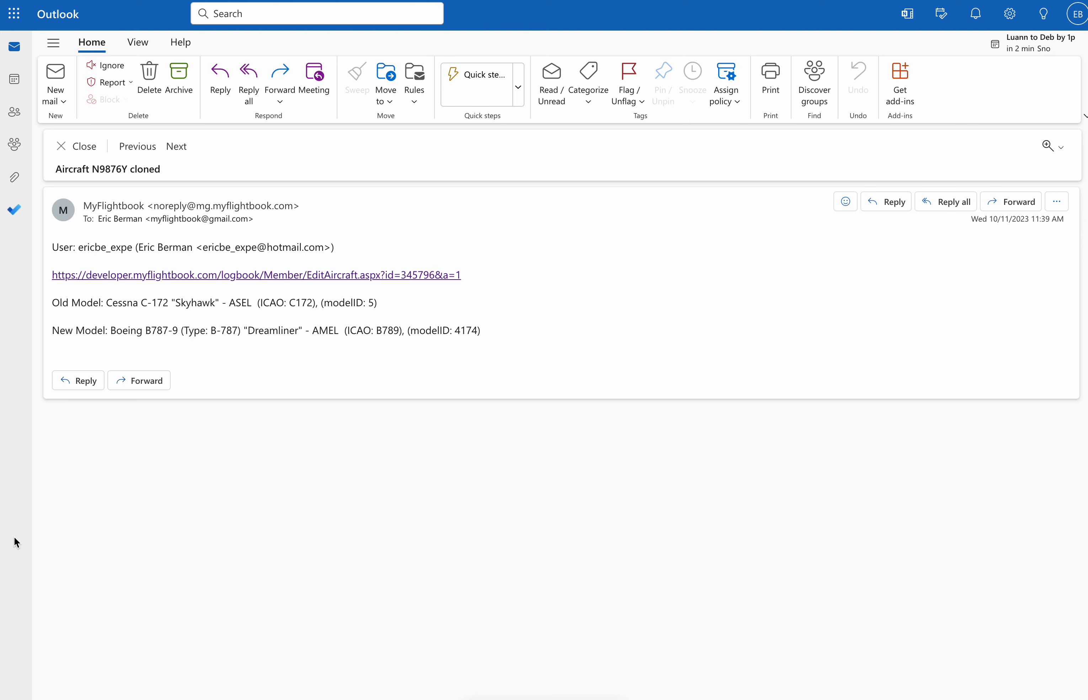
pyautogui.doubleClick(89, 249)
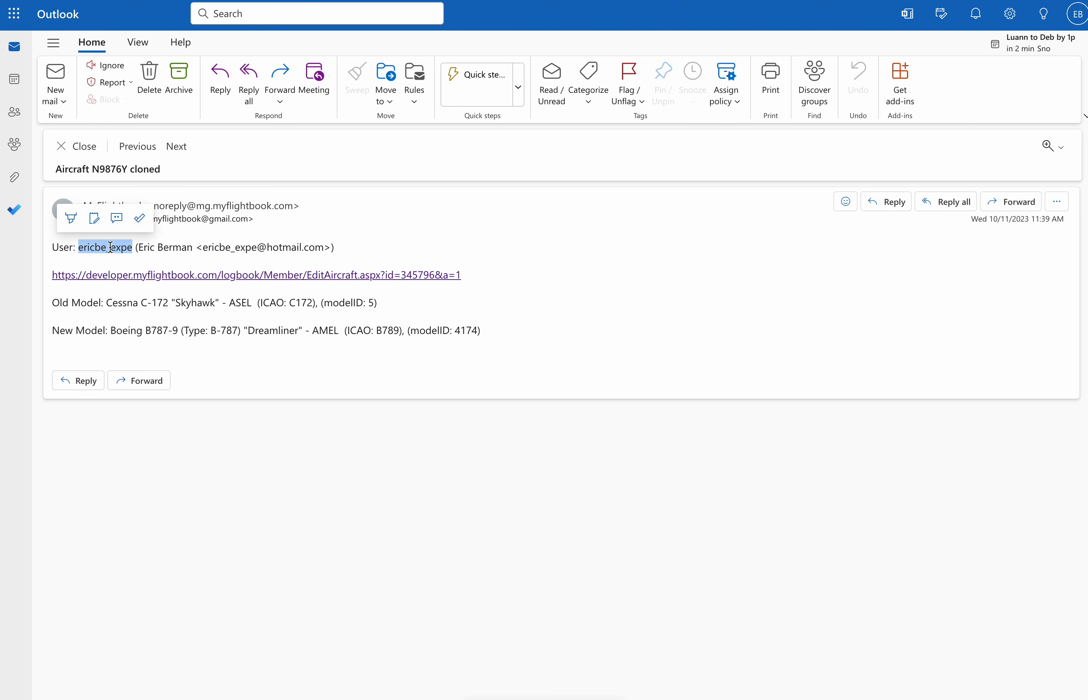
pyautogui.moveTo(139, 247); pyautogui.dragTo(394, 251)
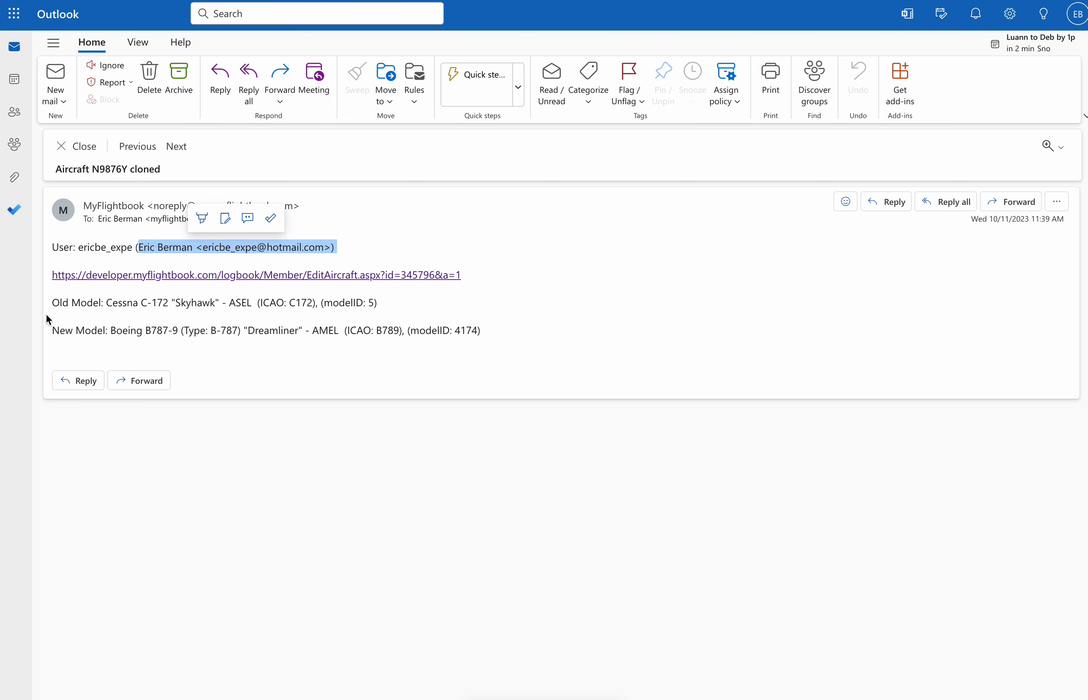
pyautogui.doubleClick(59, 303)
pyautogui.doubleClick(58, 330)
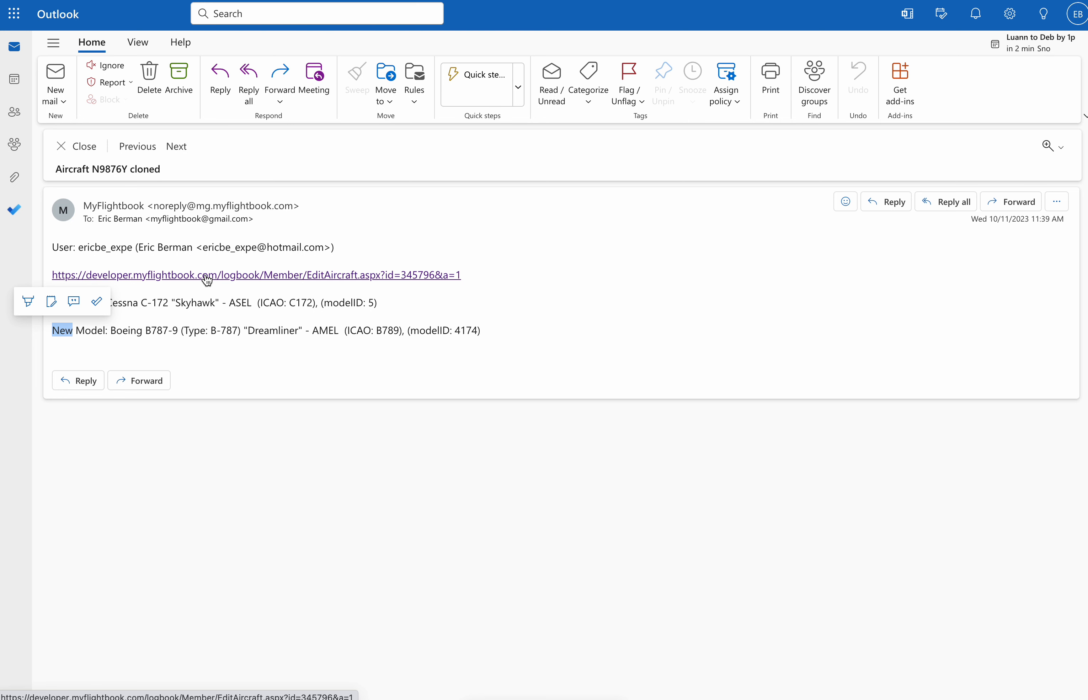
# Step: Follow the message's link to the N9876Y edit page and inspect its model, other versions and migration table
pyautogui.click(207, 276)
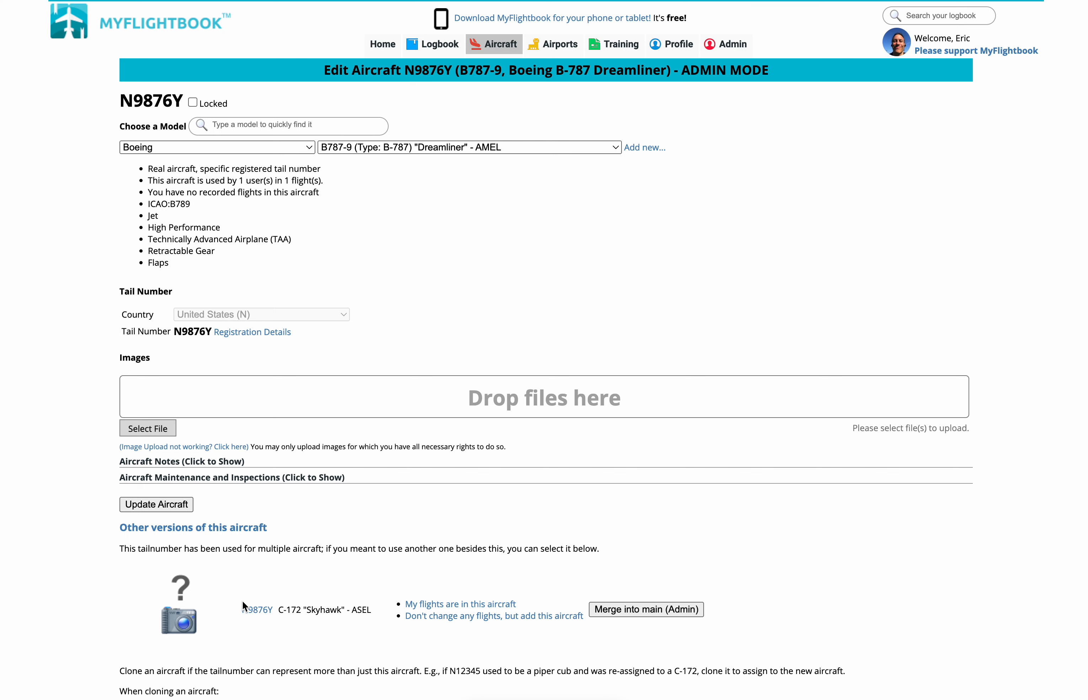
pyautogui.scroll(-4, 242, 601)
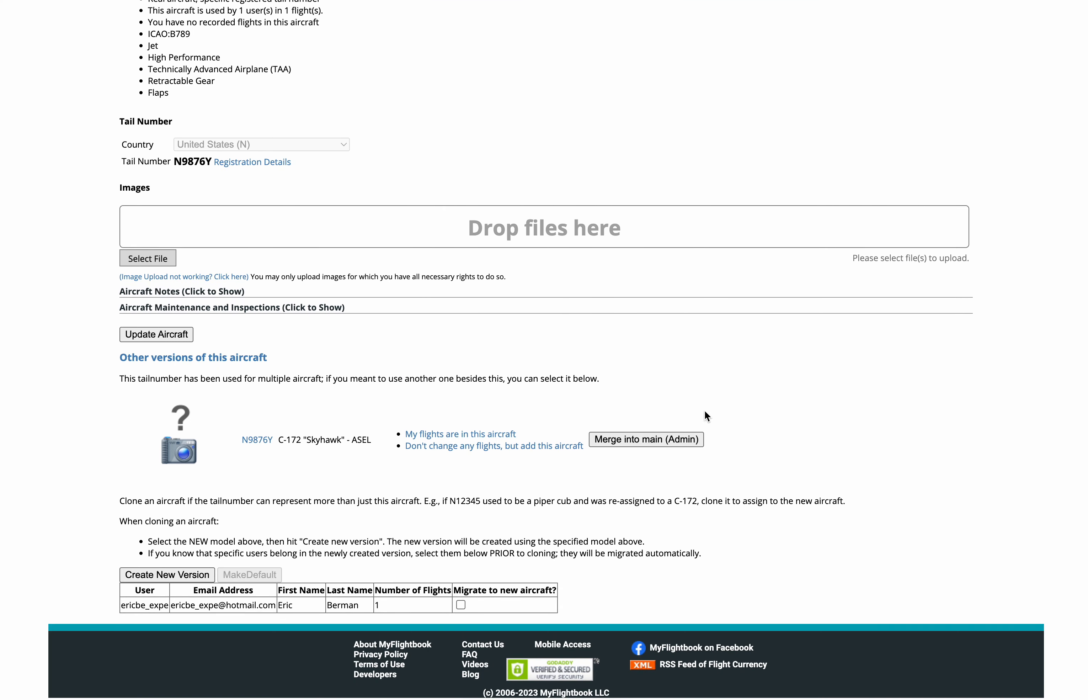
pyautogui.scroll(5, 586, 447)
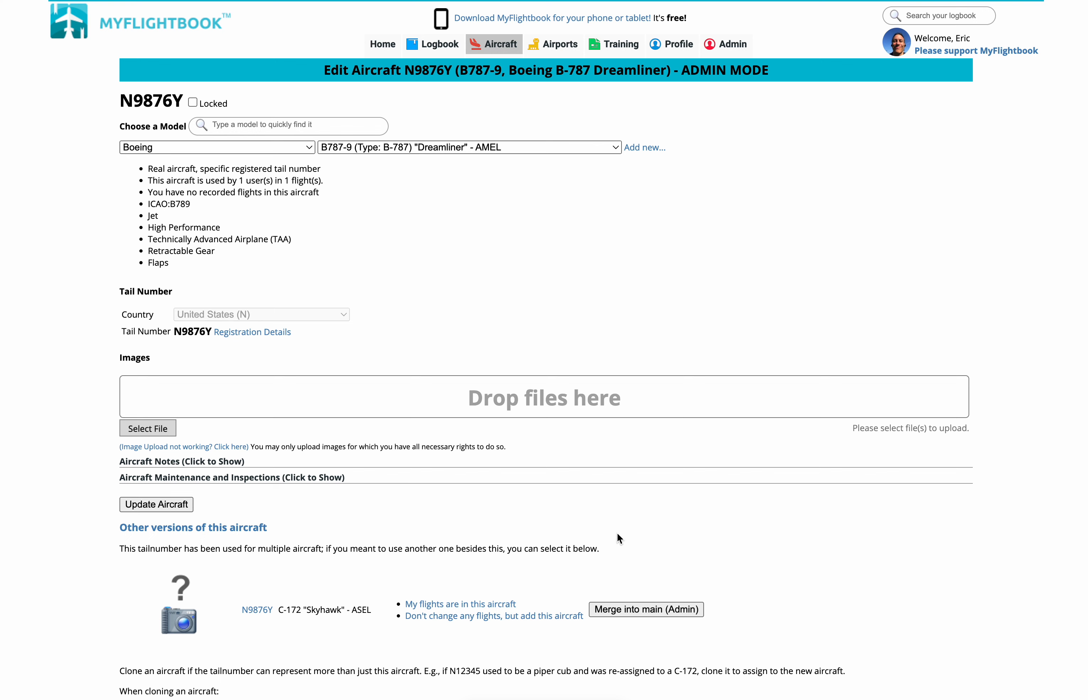
pyautogui.scroll(-3, 617, 533)
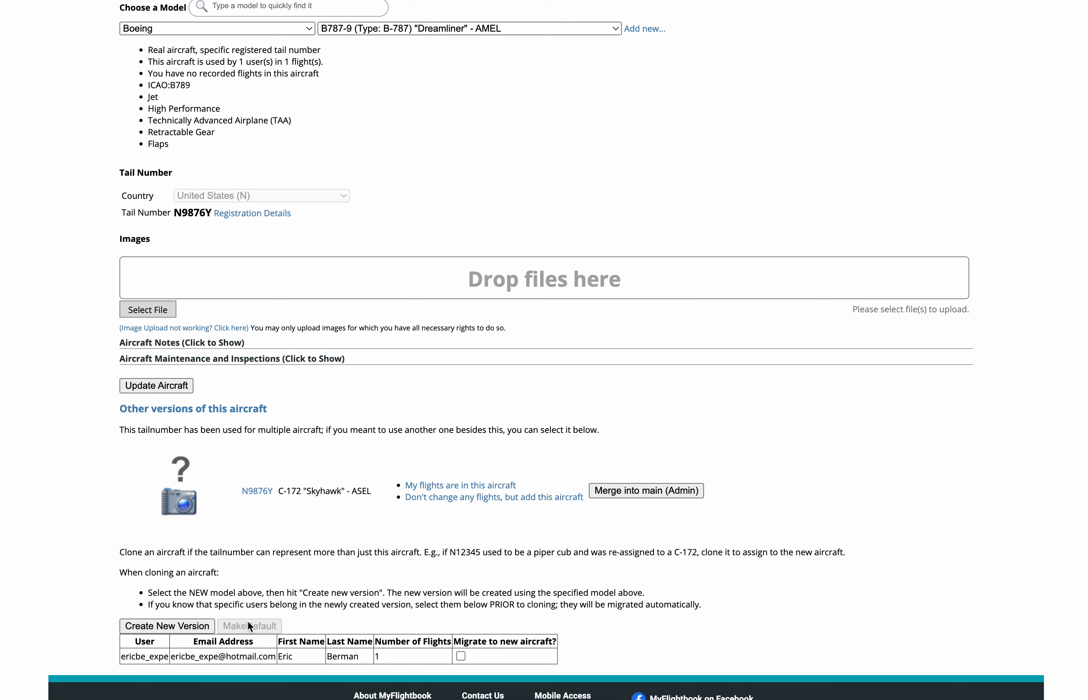
pyautogui.scroll(3, 256, 492)
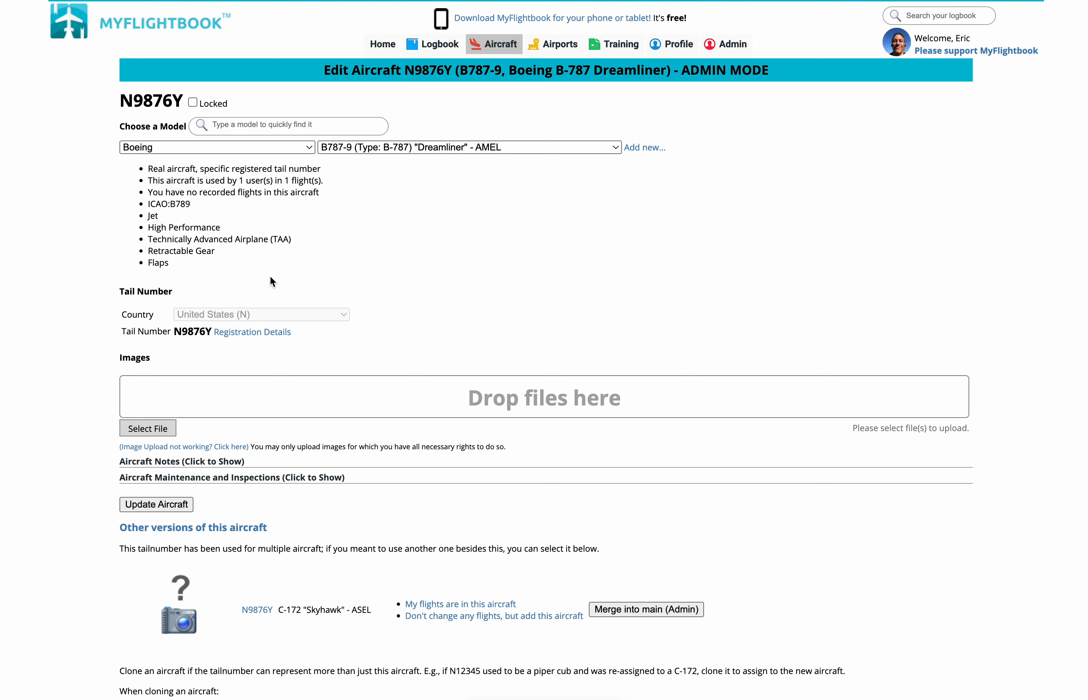
pyautogui.scroll(-4, 271, 419)
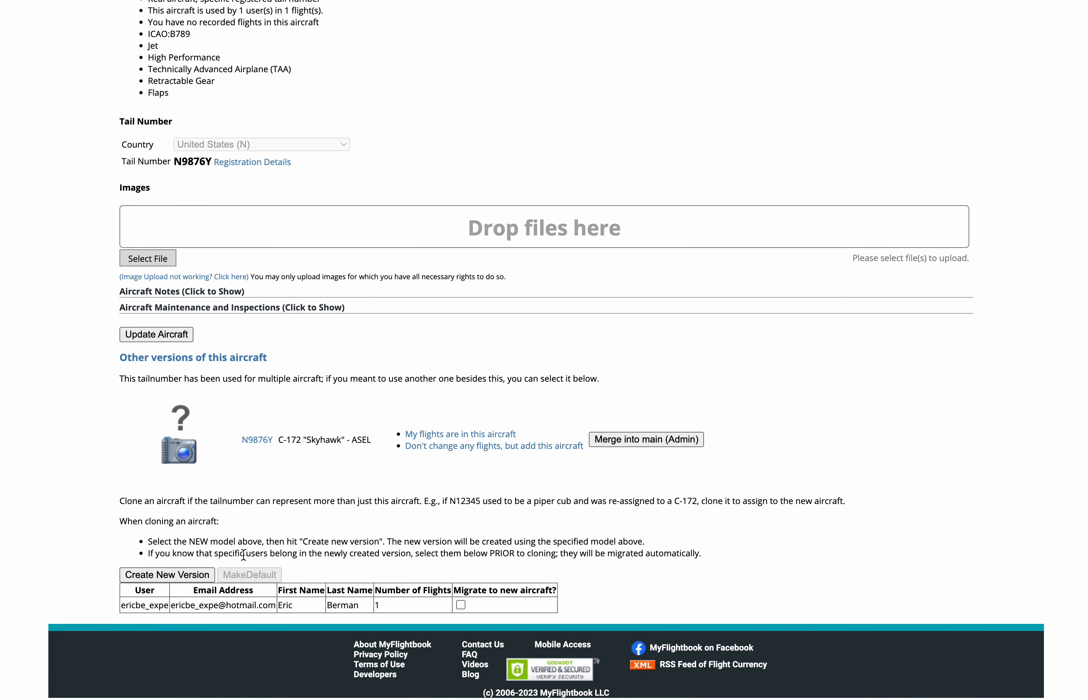
pyautogui.scroll(4, 244, 572)
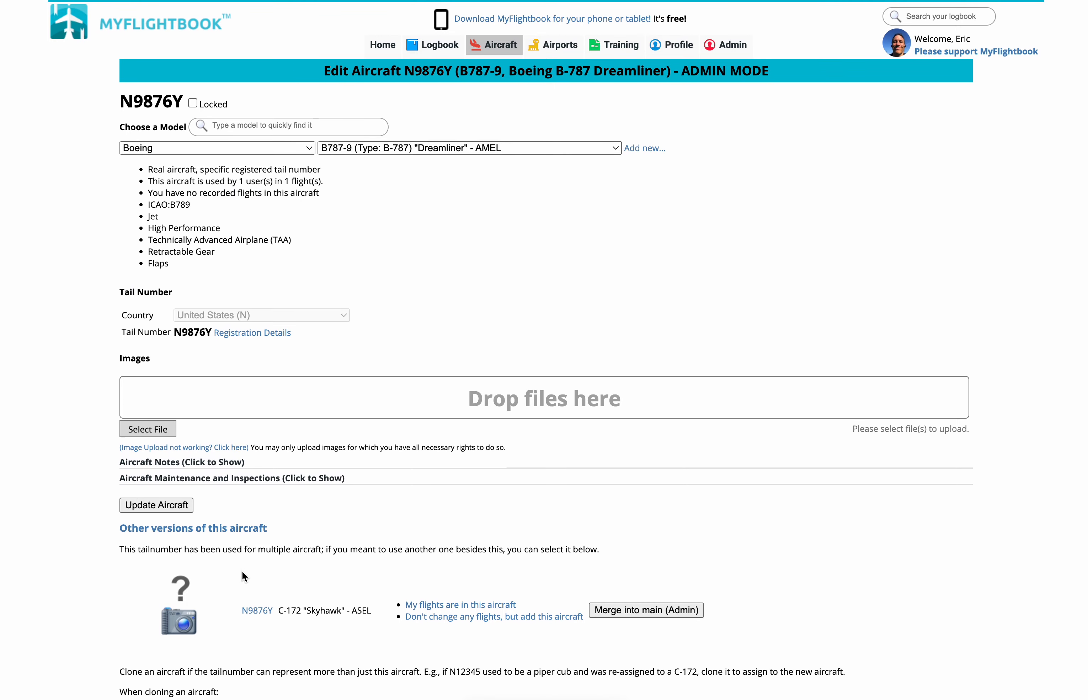
# Step: Open the C-172 "Skyhawk" version of N9876Y and make it the default version
pyautogui.click(250, 611)
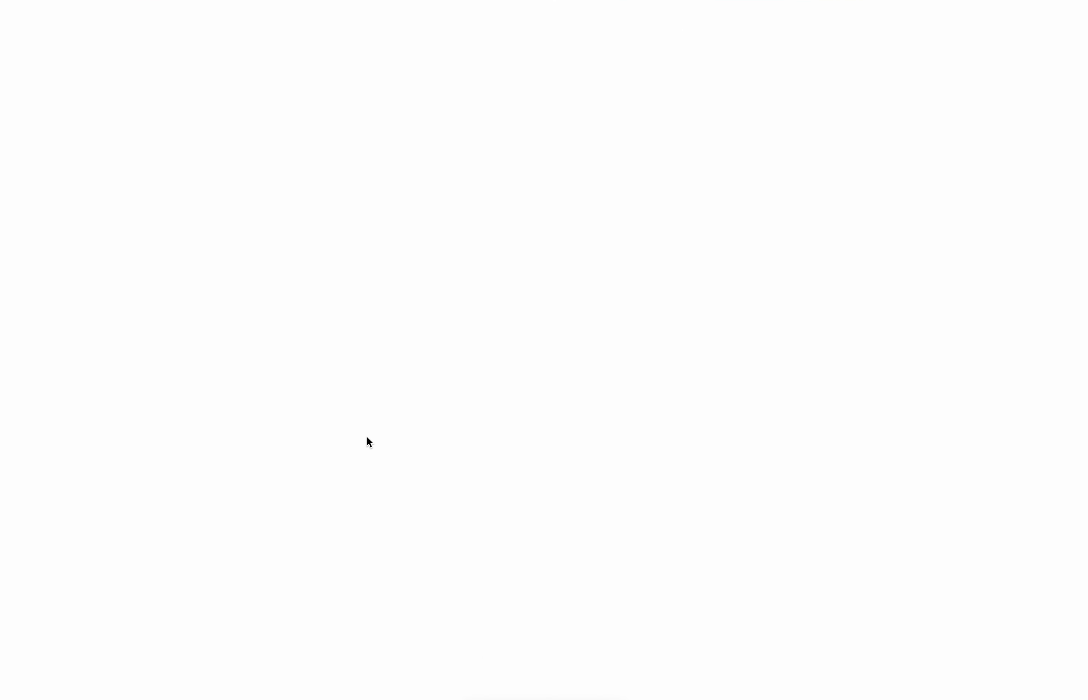
pyautogui.scroll(-7, 369, 442)
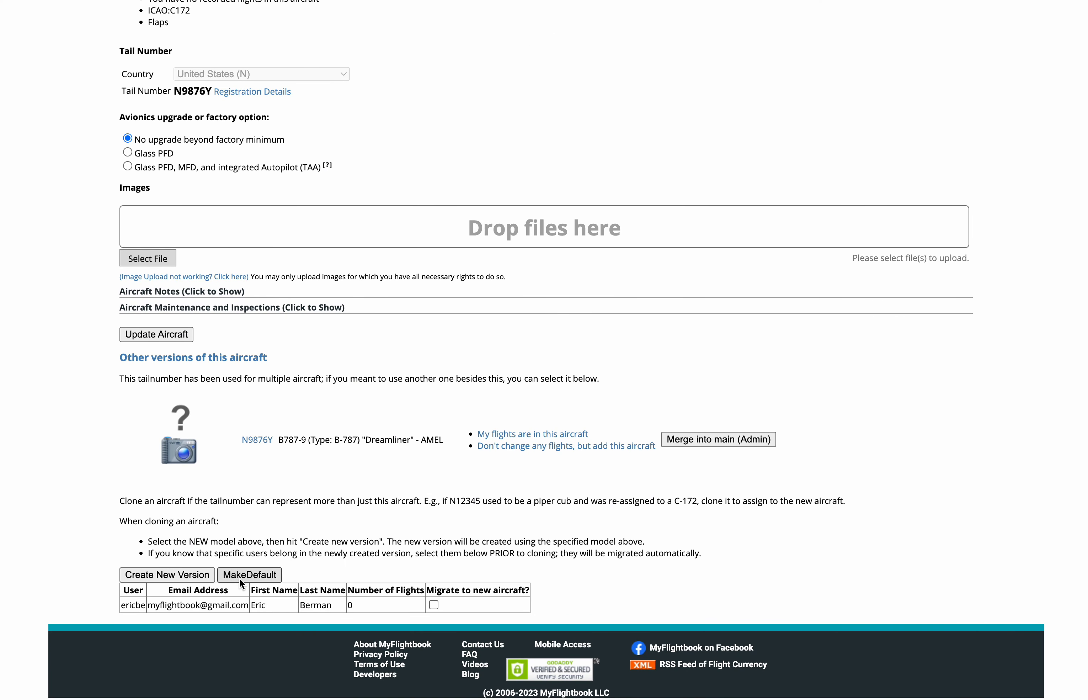
pyautogui.click(240, 578)
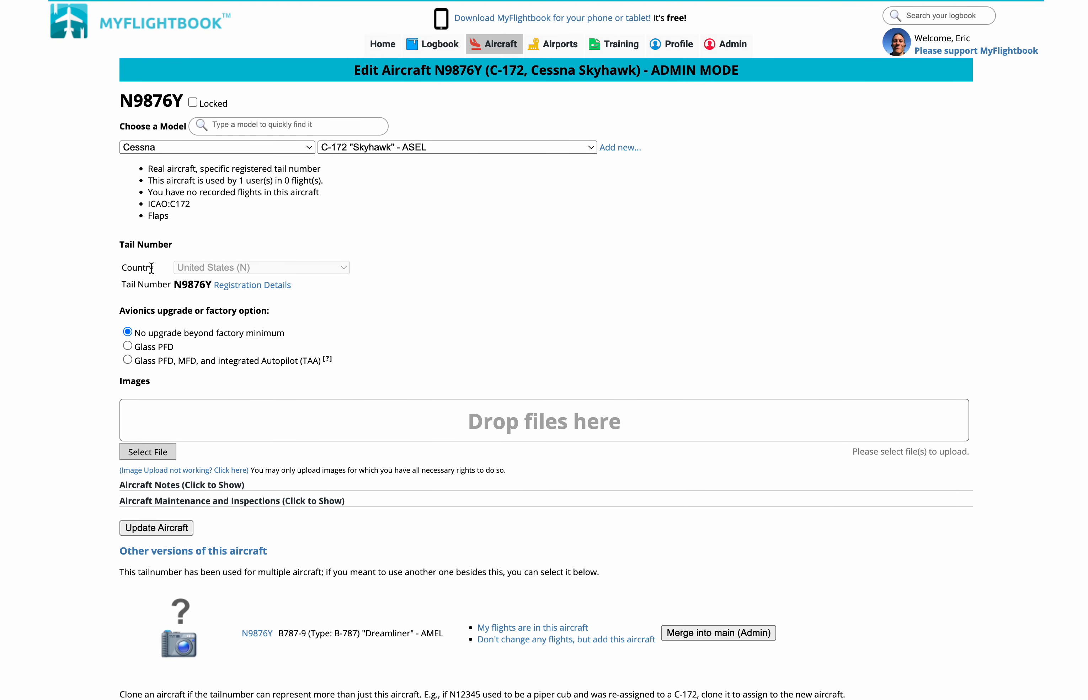
# Step: Go to the admin aircraft tools and find aircraft by the tail number N9876X
pyautogui.doubleClick(178, 285)
pyautogui.moveTo(731, 46)
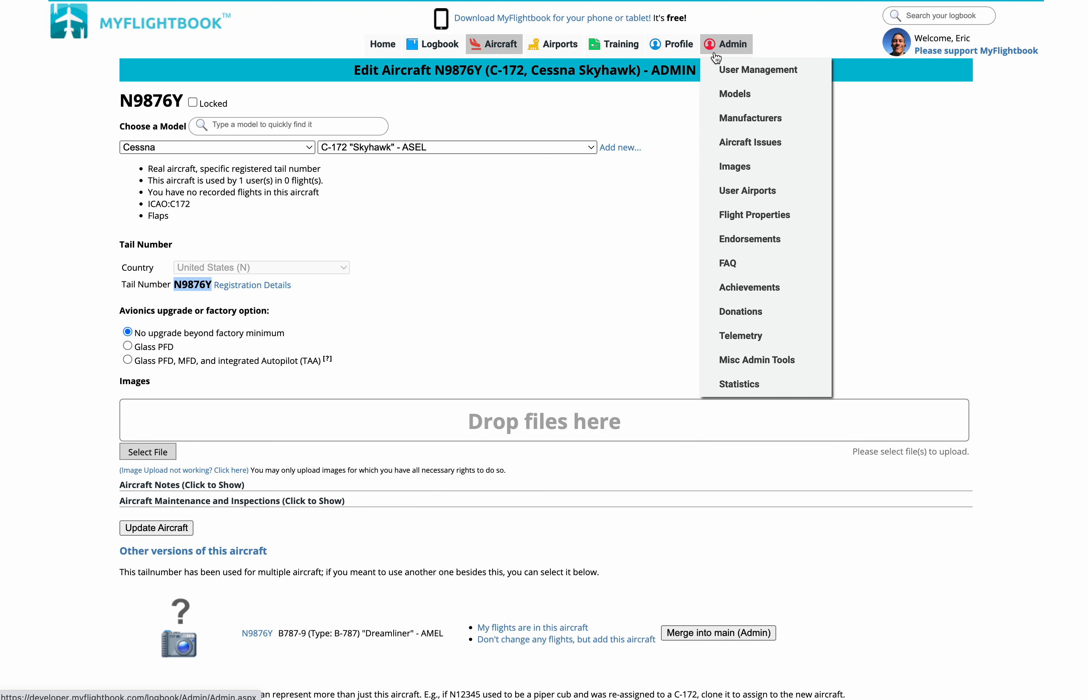
pyautogui.click(729, 144)
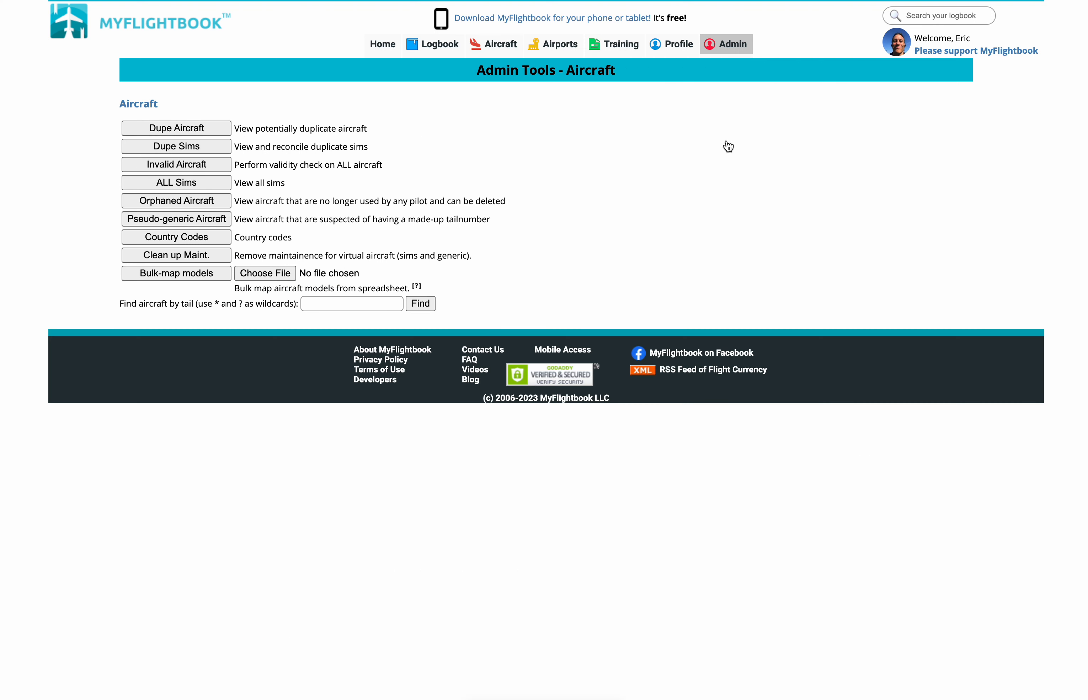
pyautogui.click(362, 304)
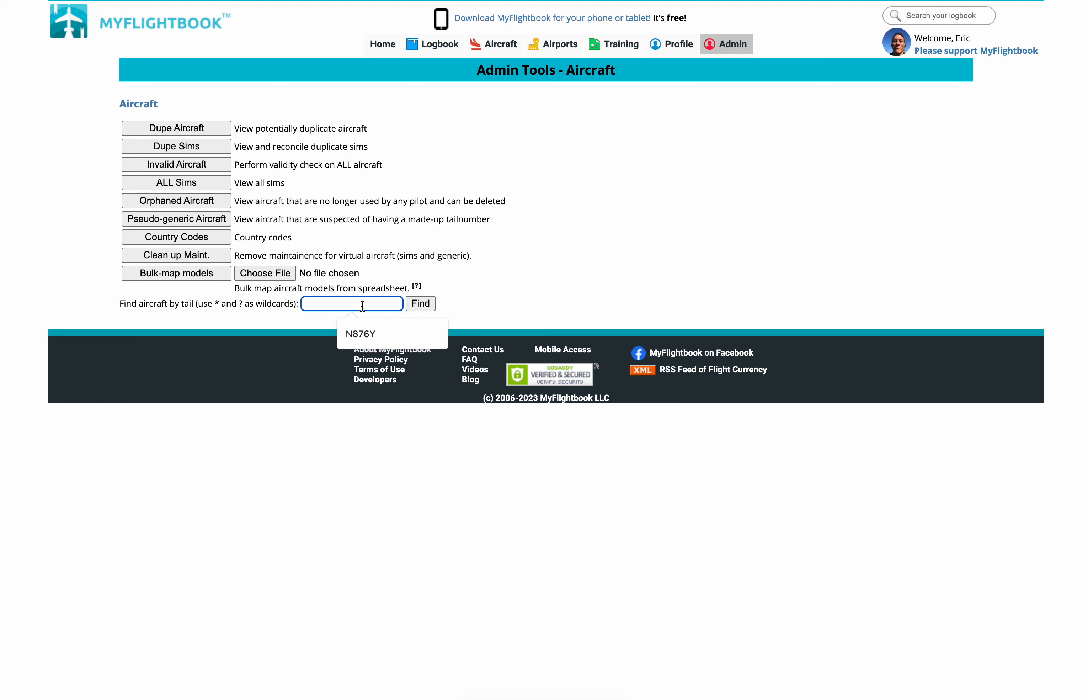
pyautogui.click(313, 323)
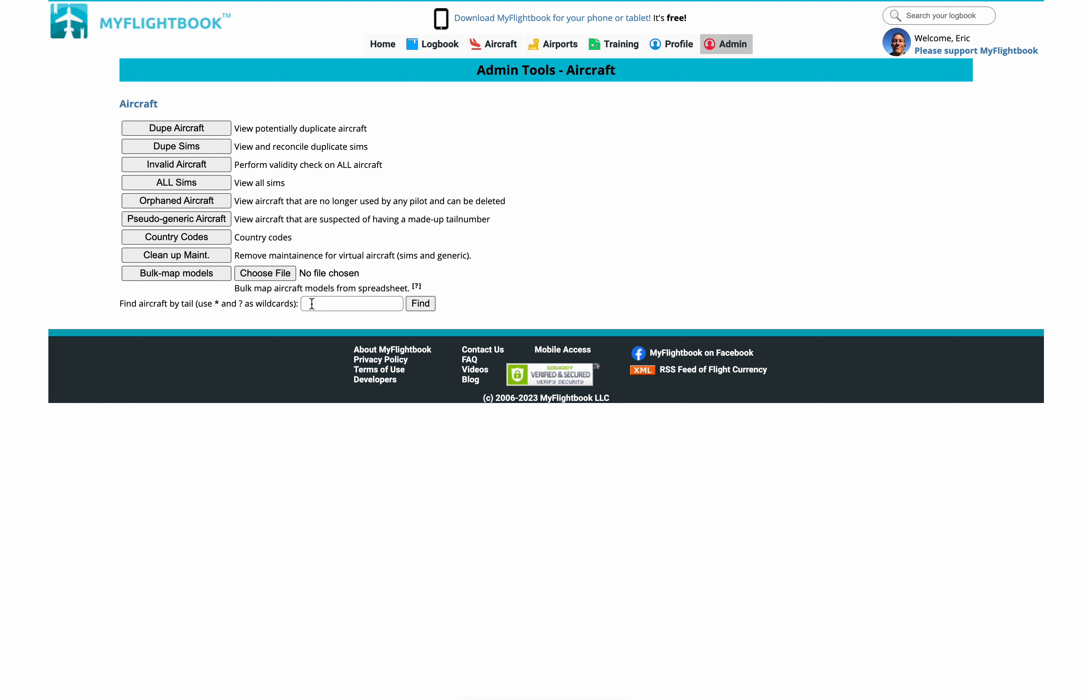
pyautogui.click(312, 303)
pyautogui.write('N')
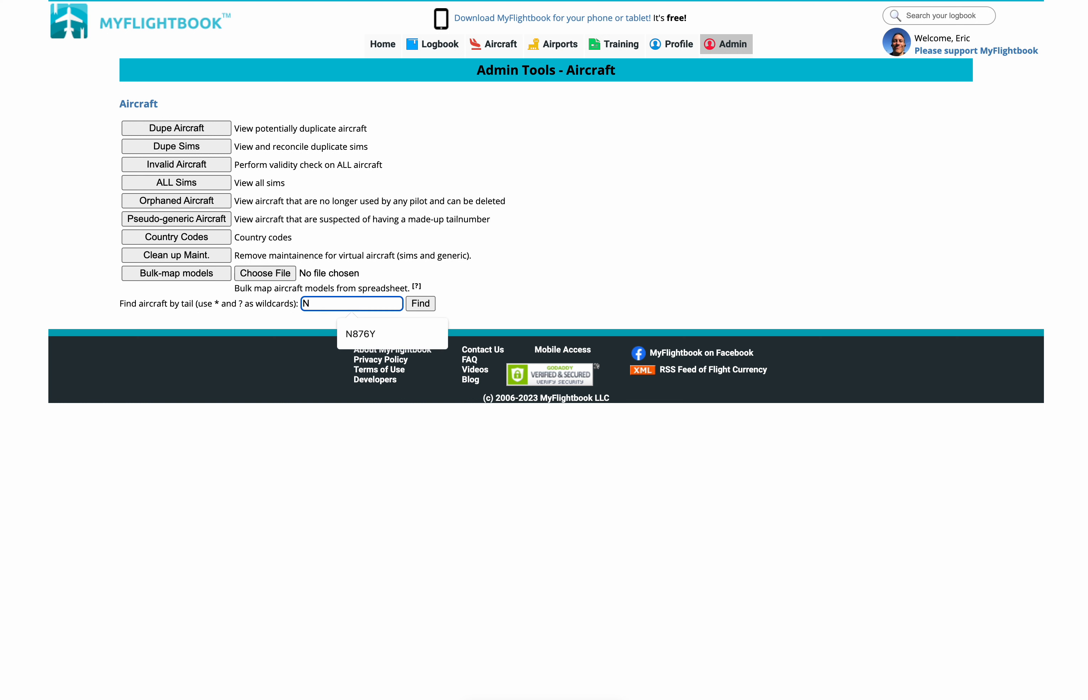
pyautogui.write('9876')
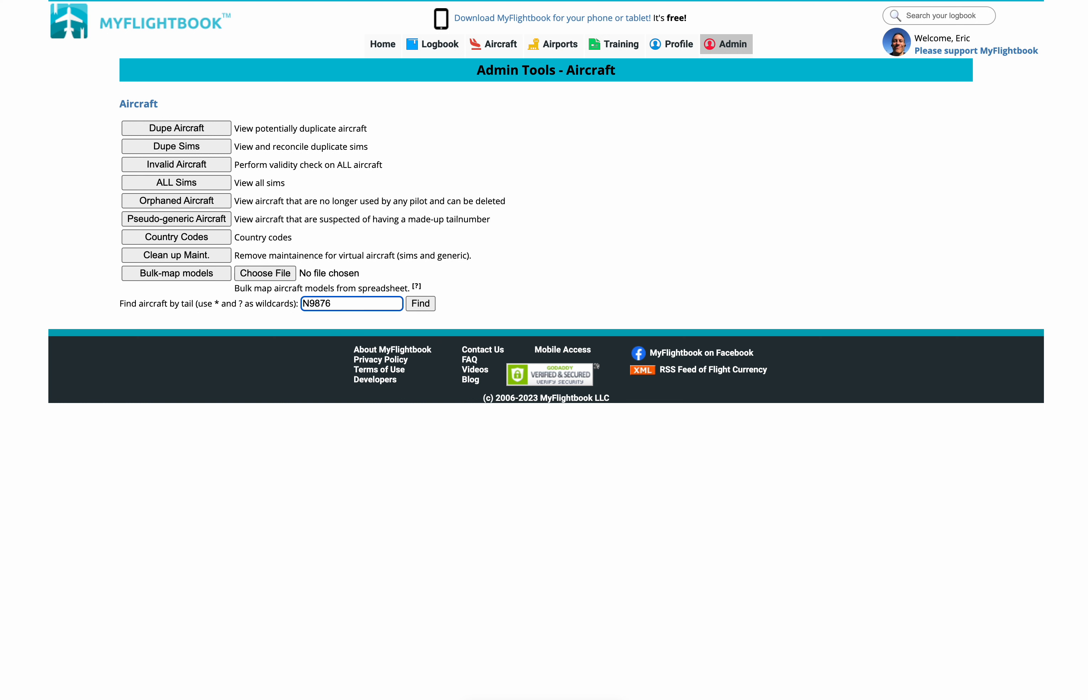
pyautogui.write('X')
pyautogui.click(421, 304)
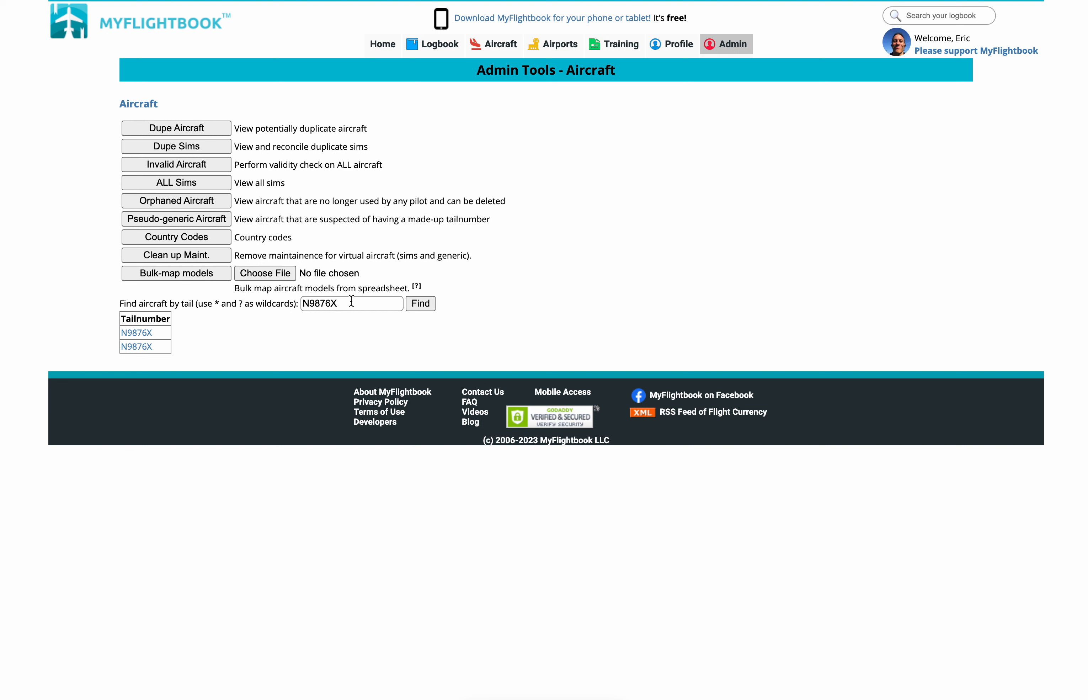
# Step: Search aircraft by tail with the single-character wildcard pattern N987?X
pyautogui.click(336, 303)
pyautogui.press('BackSpace')
pyautogui.write('?')
pyautogui.click(422, 307)
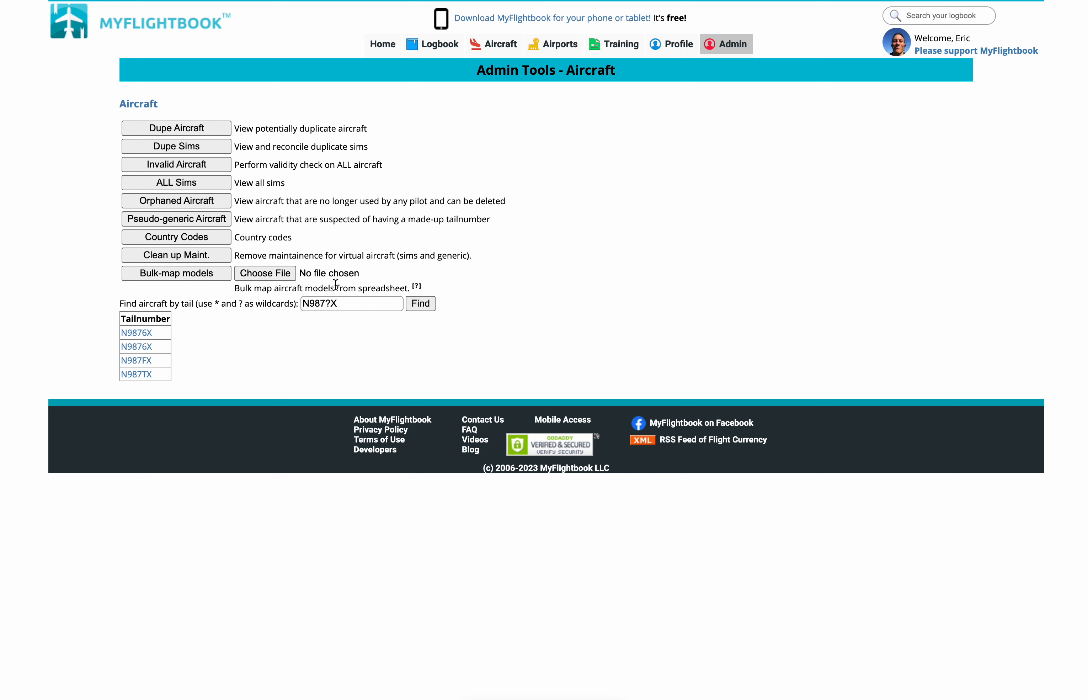
# Step: Search aircraft by tail with the broader wildcard pattern N98*X
pyautogui.click(333, 304)
pyautogui.press('BackSpace')
pyautogui.press('BackSpace')
pyautogui.write('*')
pyautogui.click(418, 304)
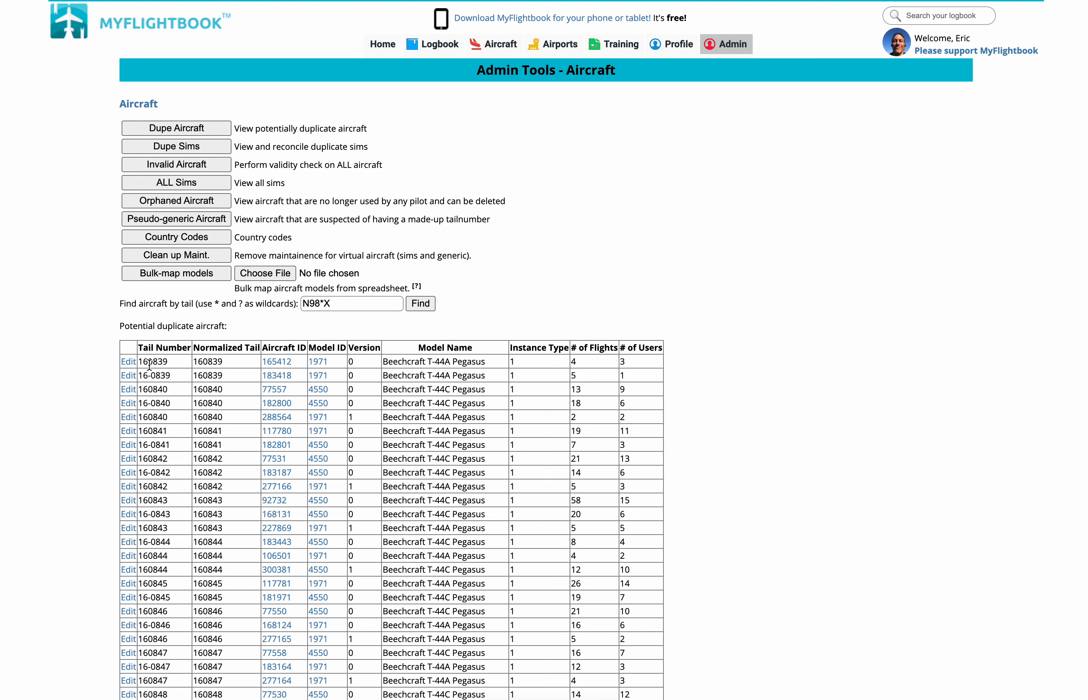
# Step: Examine the potential duplicate aircraft, comparing the tail numbers 160839 and 16-0839 with their normalized tail
pyautogui.moveTo(145, 348); pyautogui.dragTo(196, 347)
pyautogui.doubleClick(161, 347)
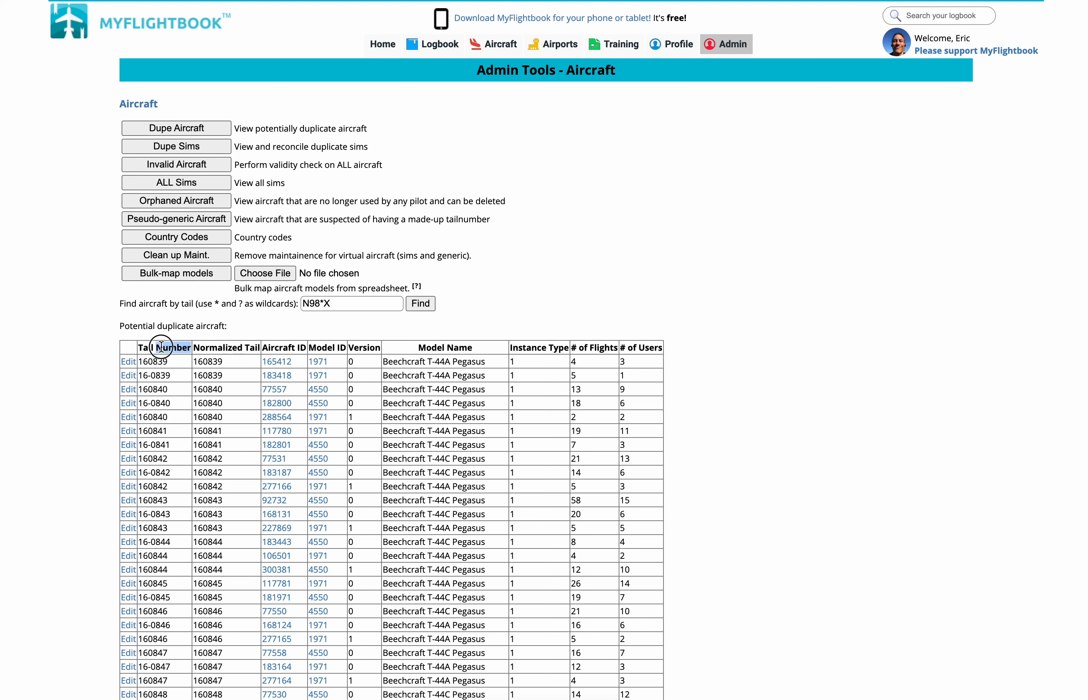
pyautogui.click(202, 367)
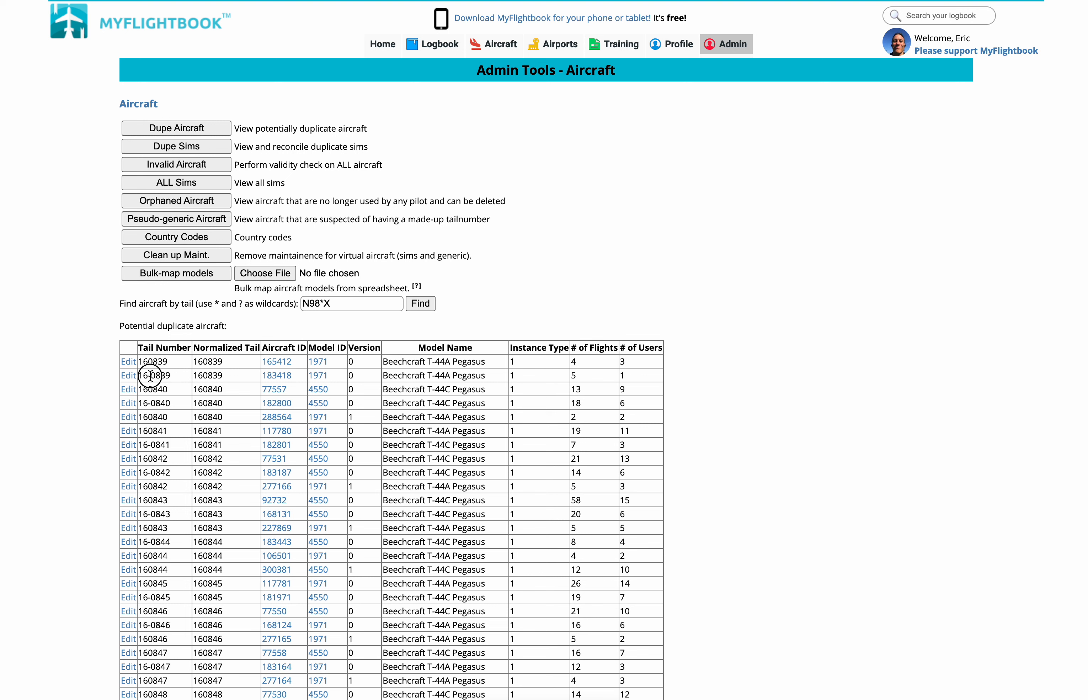
pyautogui.moveTo(148, 375); pyautogui.dragTo(171, 375)
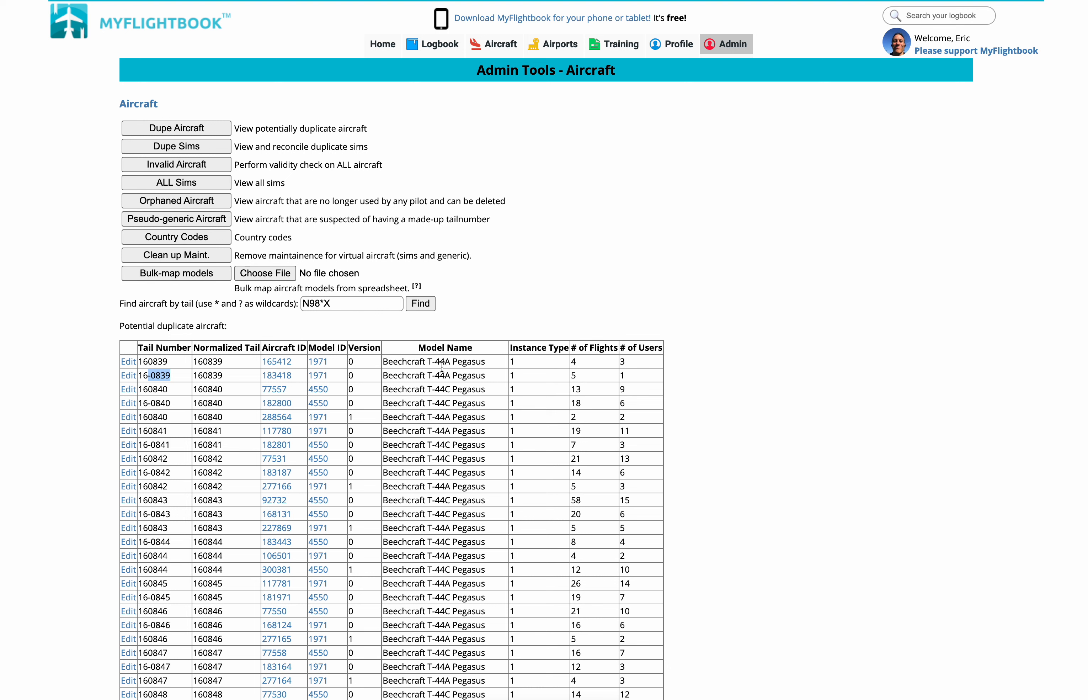
# Step: Open aircraft 16-0839, merge its other version 160839 into it, and return to the duplicates list
pyautogui.click(280, 380)
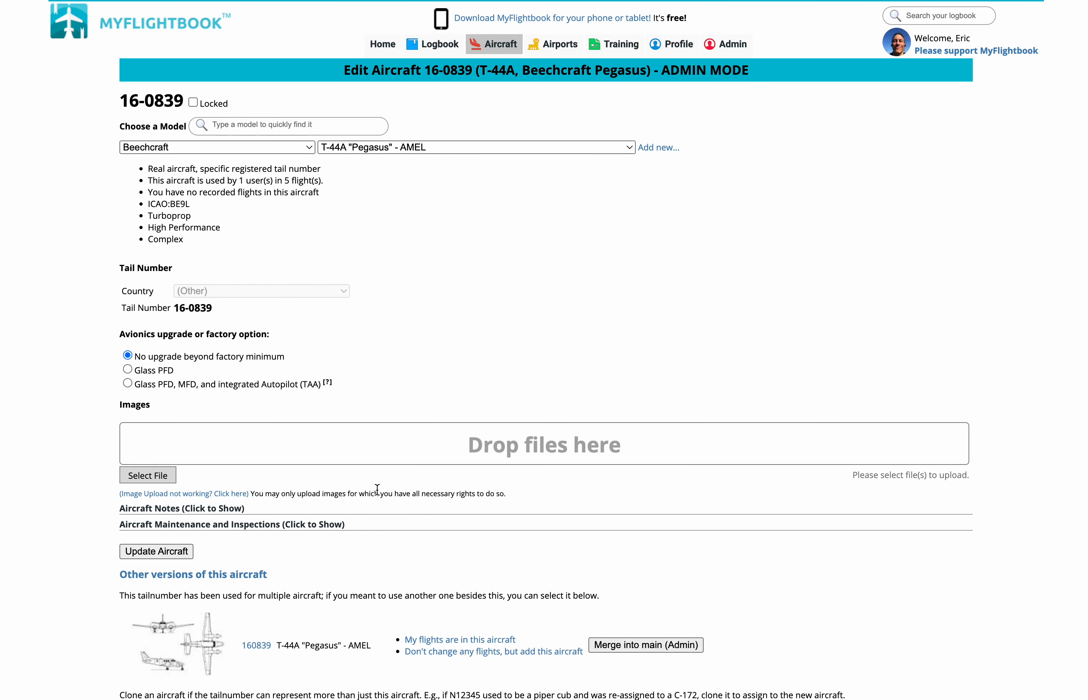
pyautogui.click(634, 640)
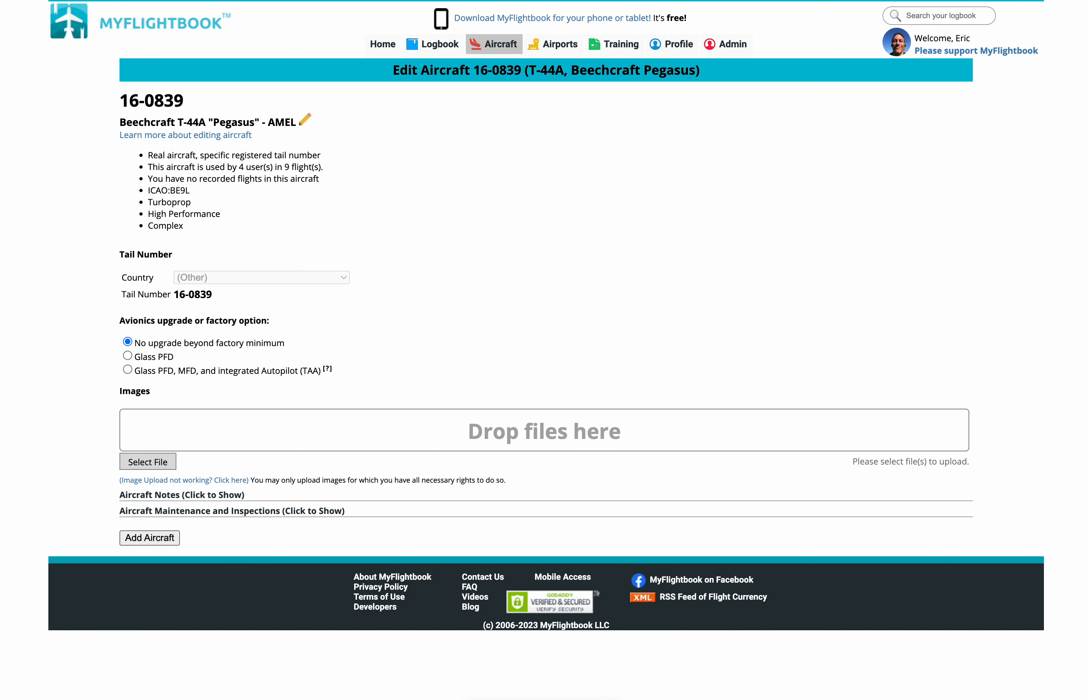
pyautogui.click(567, 1)
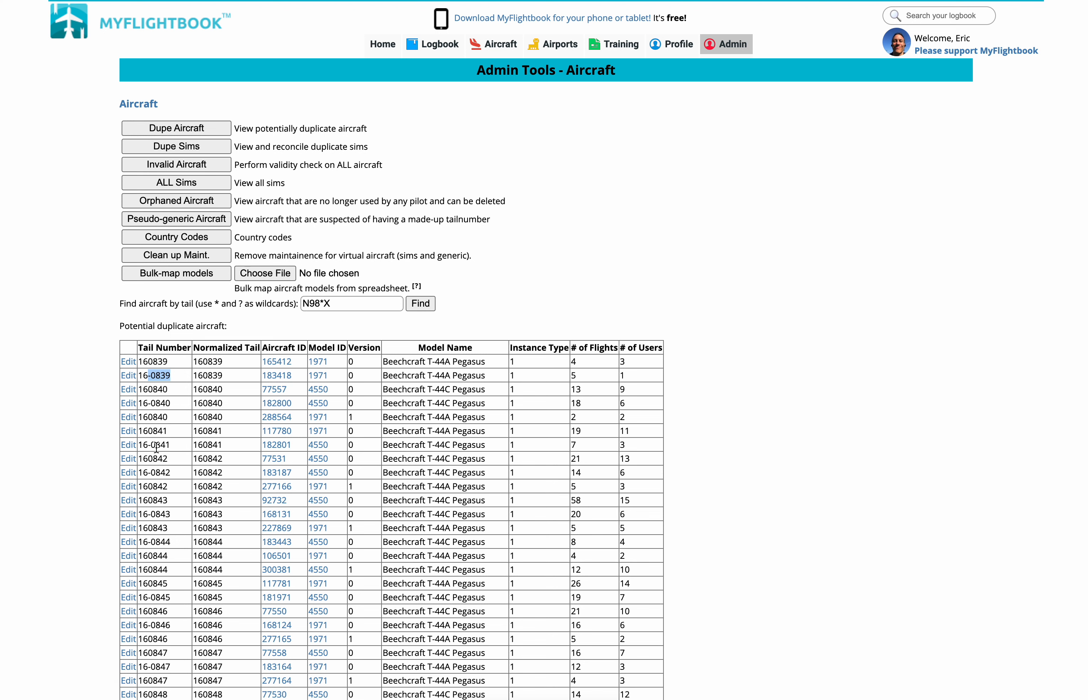
# Step: Open the version number of the T-44A duplicate 160840 for editing and cancel the edit
pyautogui.click(128, 389)
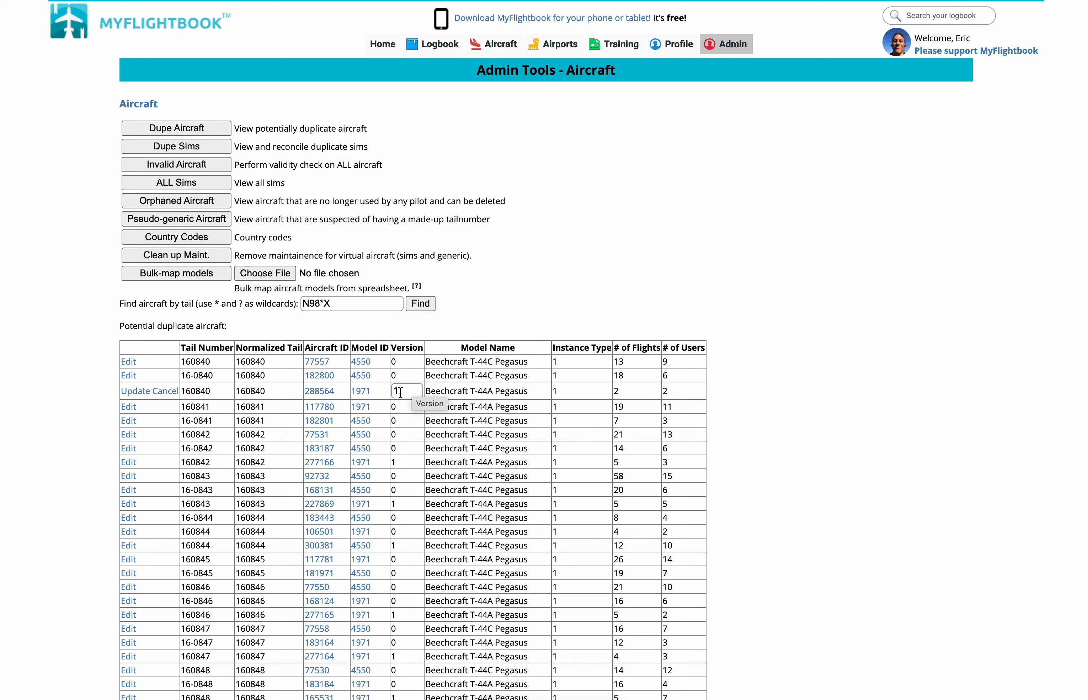
pyautogui.click(158, 392)
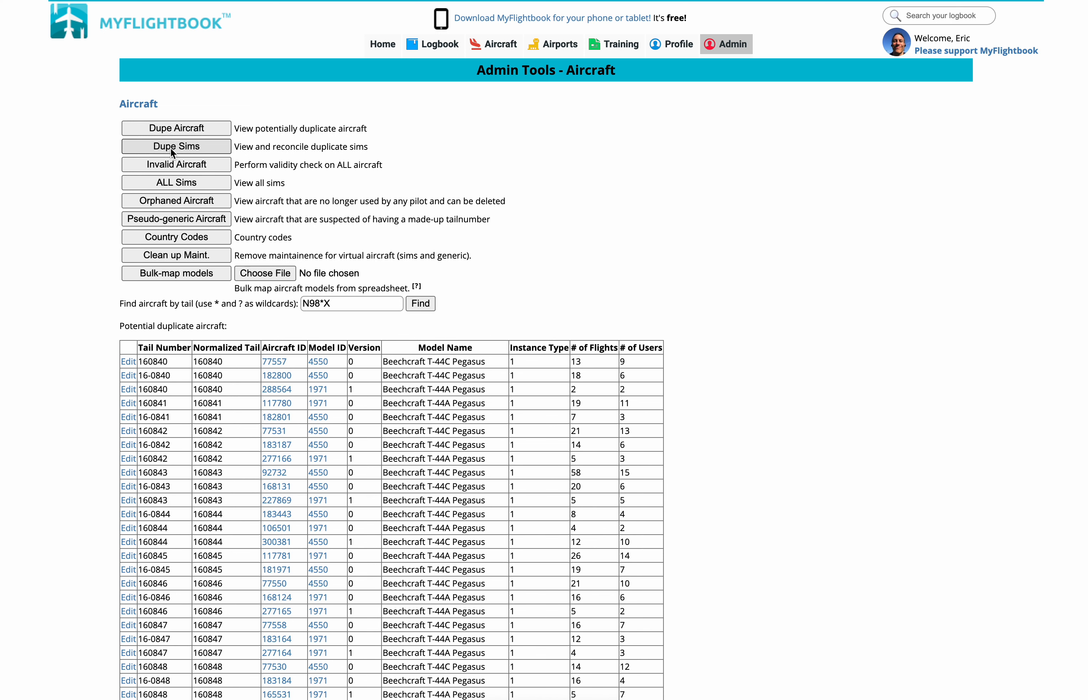
# Step: List the duplicate sims and compare the instance type, model and tail number of the Frasca 242 entries
pyautogui.click(170, 149)
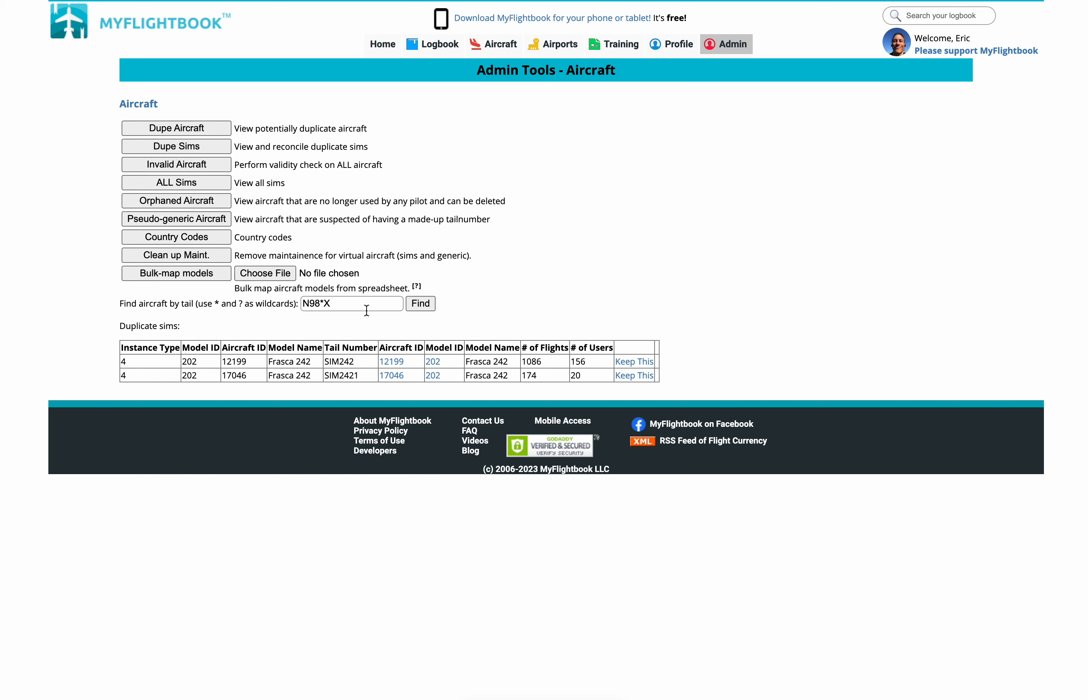
pyautogui.moveTo(289, 362); pyautogui.dragTo(302, 373)
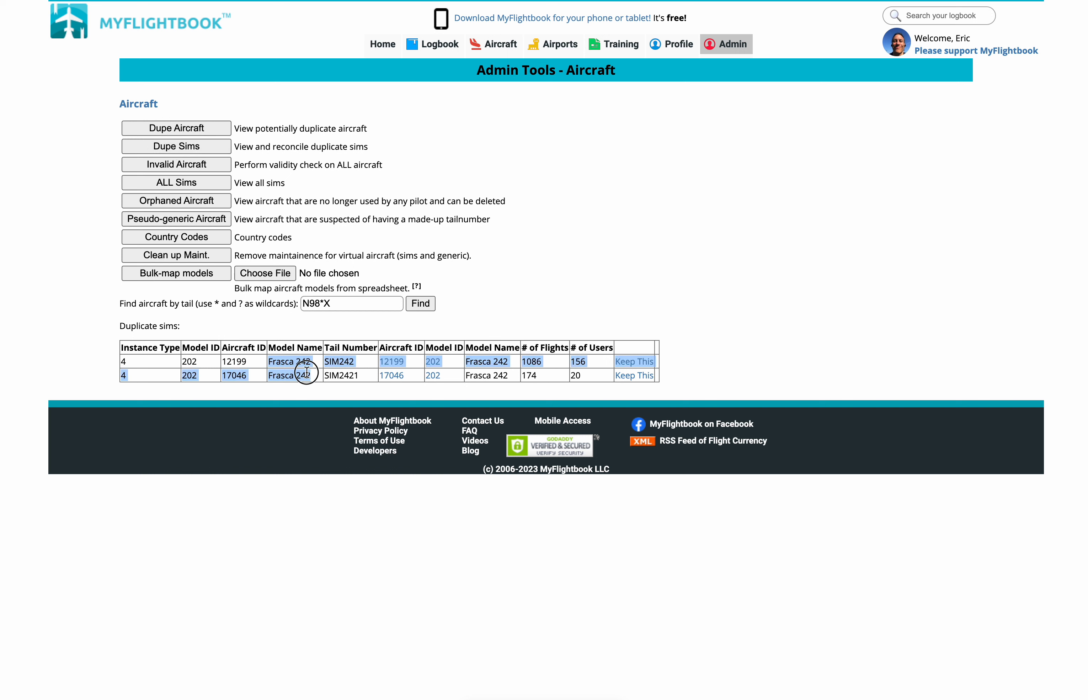
pyautogui.click(295, 364)
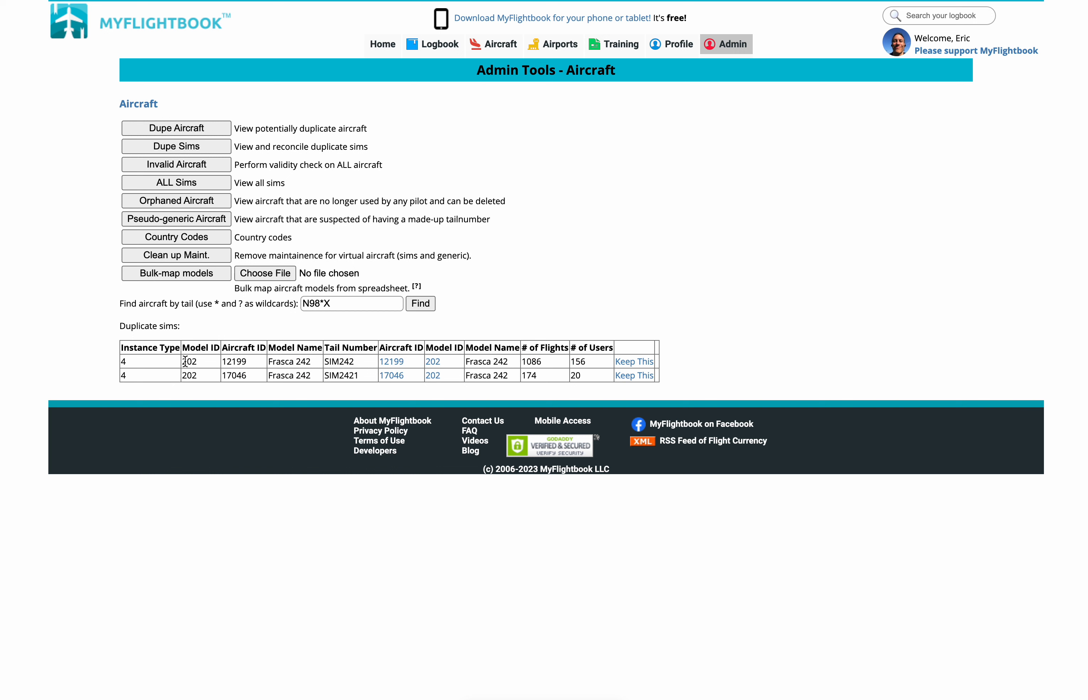
pyautogui.click(132, 364)
pyautogui.moveTo(132, 363); pyautogui.dragTo(122, 362)
pyautogui.doubleClick(350, 361)
# Step: Run the validity check on all aircraft, and preview the suggested new tail for SIMLTFSTD4 in the list of all sims
pyautogui.click(204, 164)
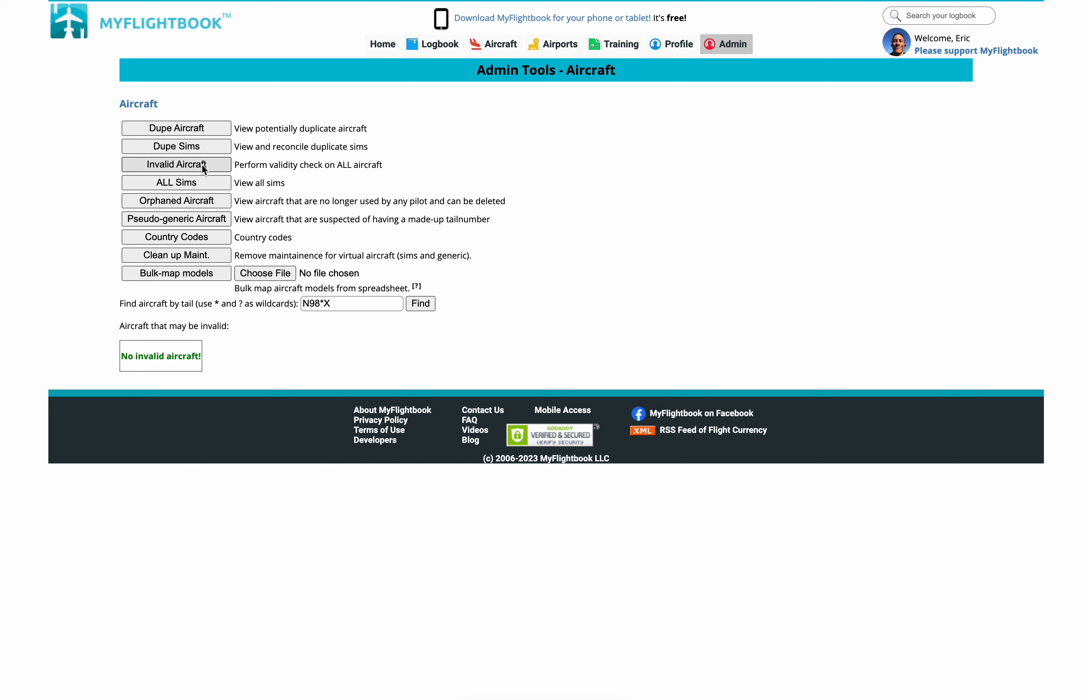
pyautogui.click(197, 185)
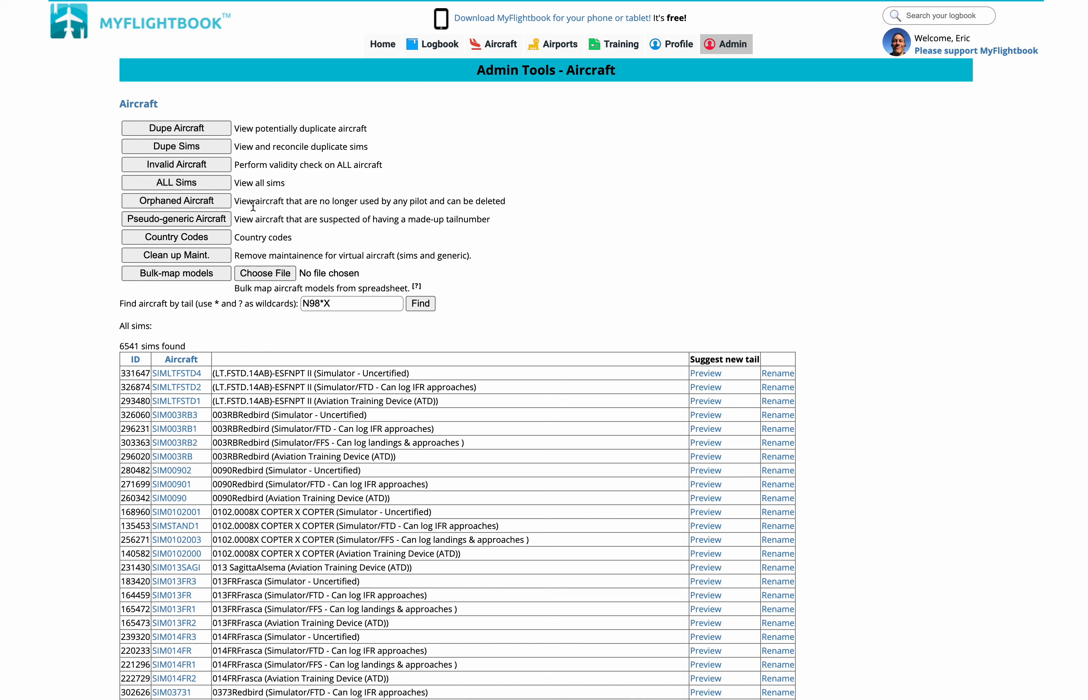
pyautogui.click(706, 374)
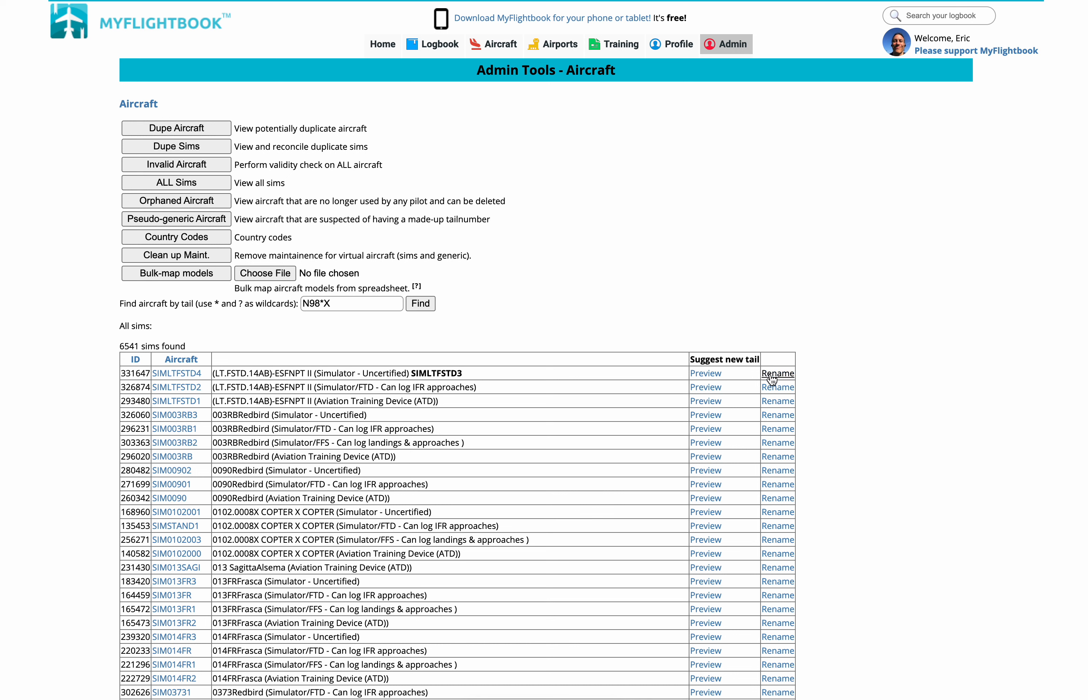
pyautogui.doubleClick(430, 372)
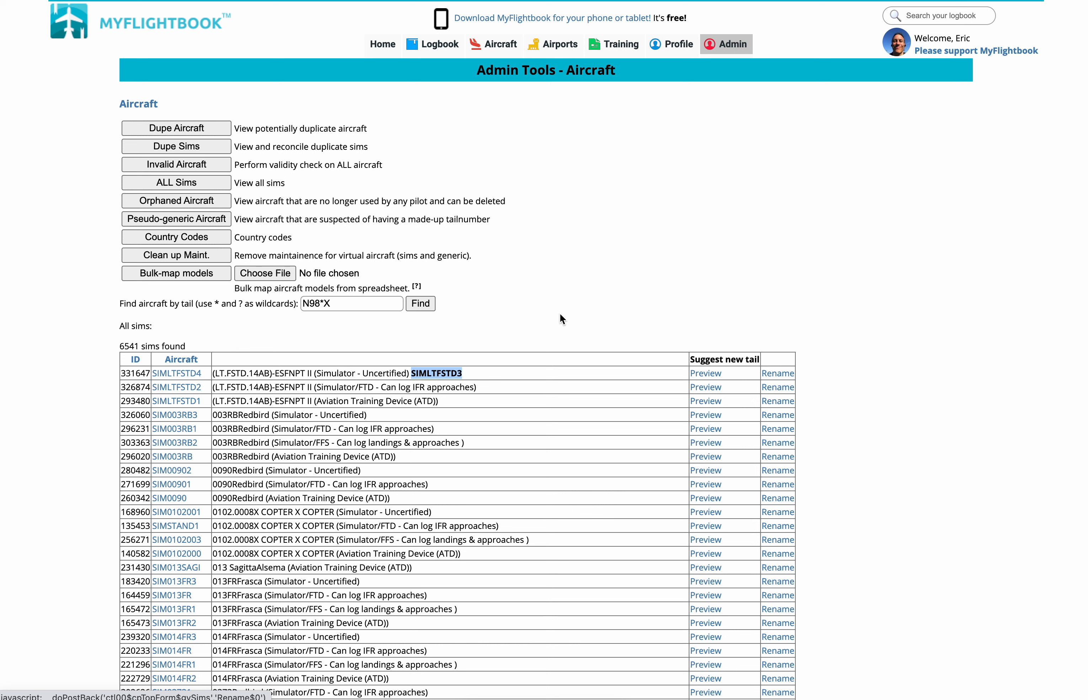
# Step: List the orphaned aircraft no longer used by any pilot and delete all of them
pyautogui.click(206, 201)
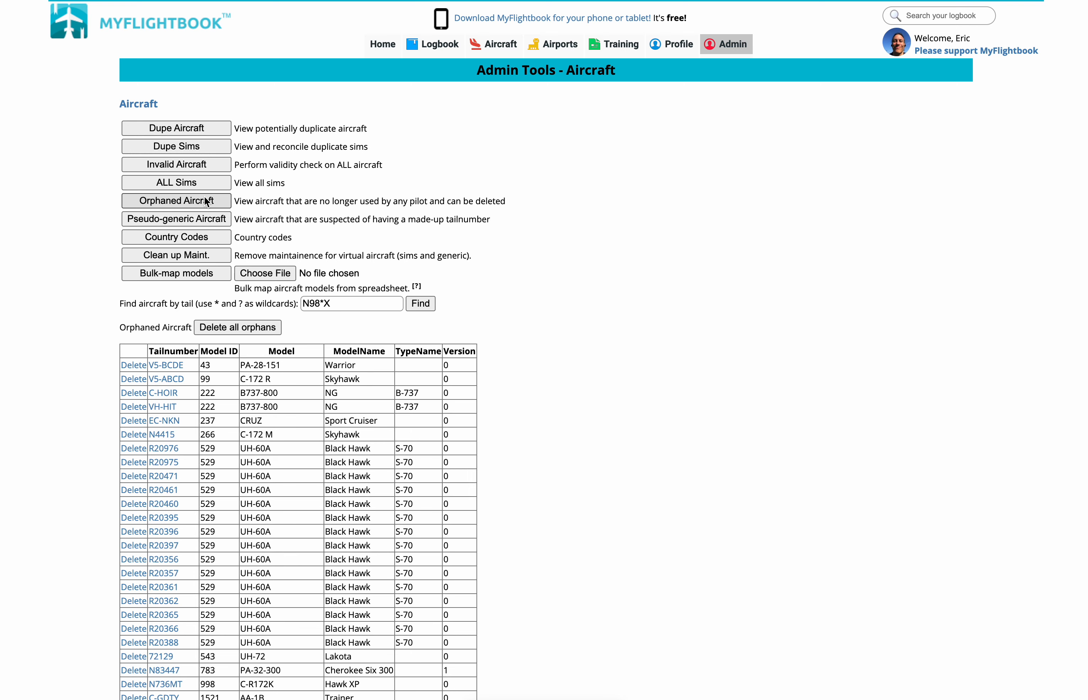
pyautogui.scroll(-5, 350, 416)
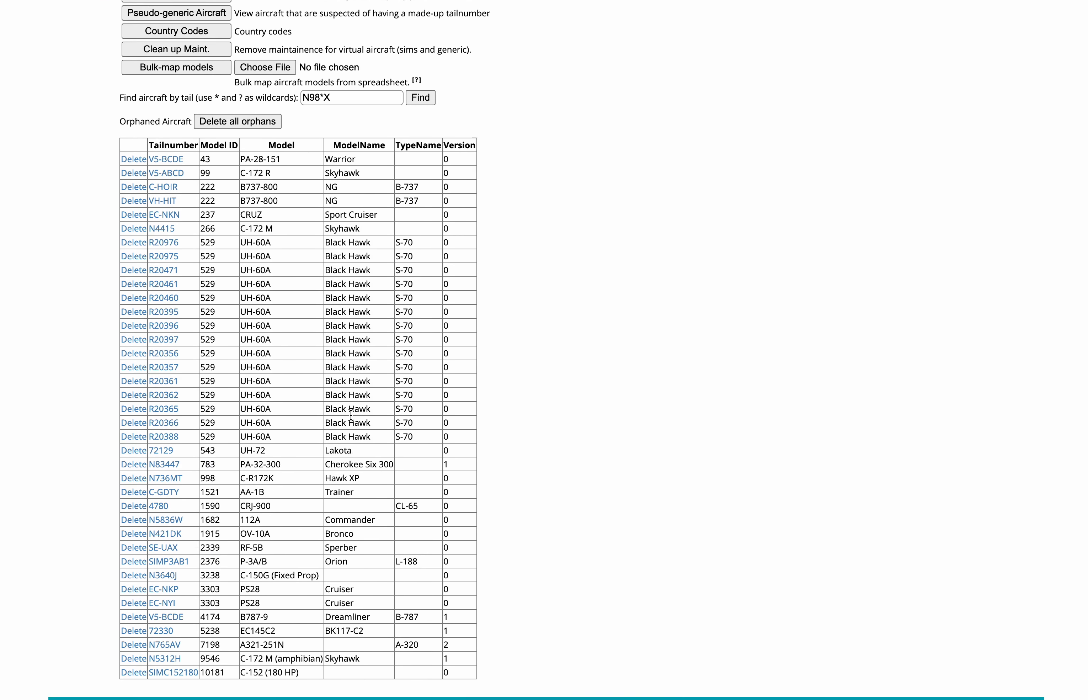
pyautogui.scroll(4, 351, 416)
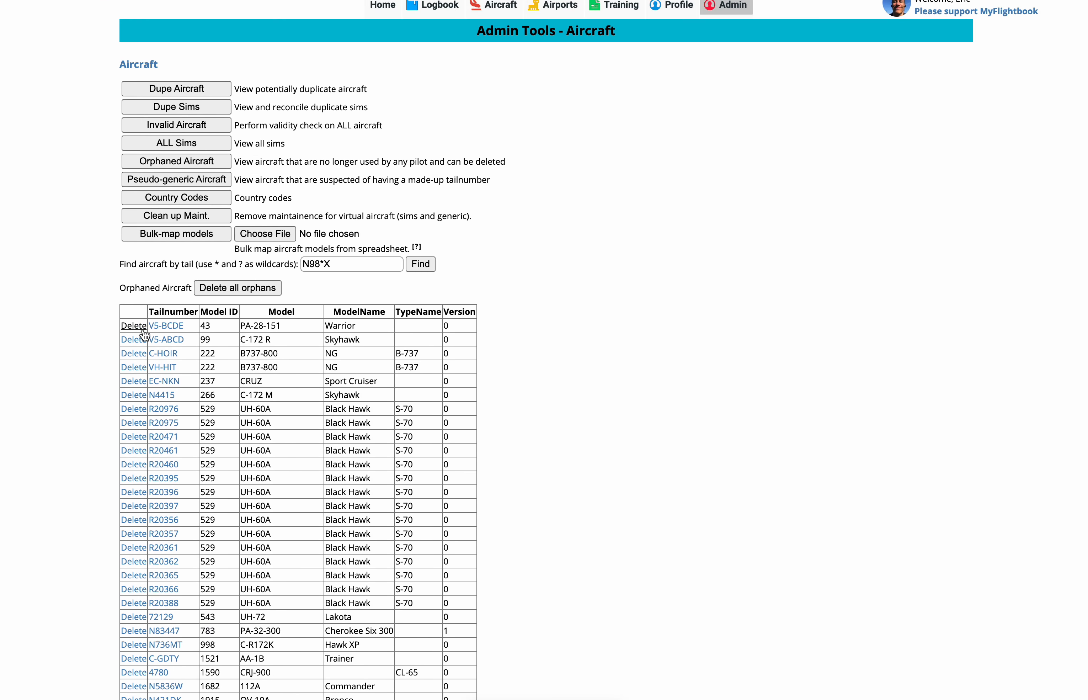
pyautogui.click(232, 295)
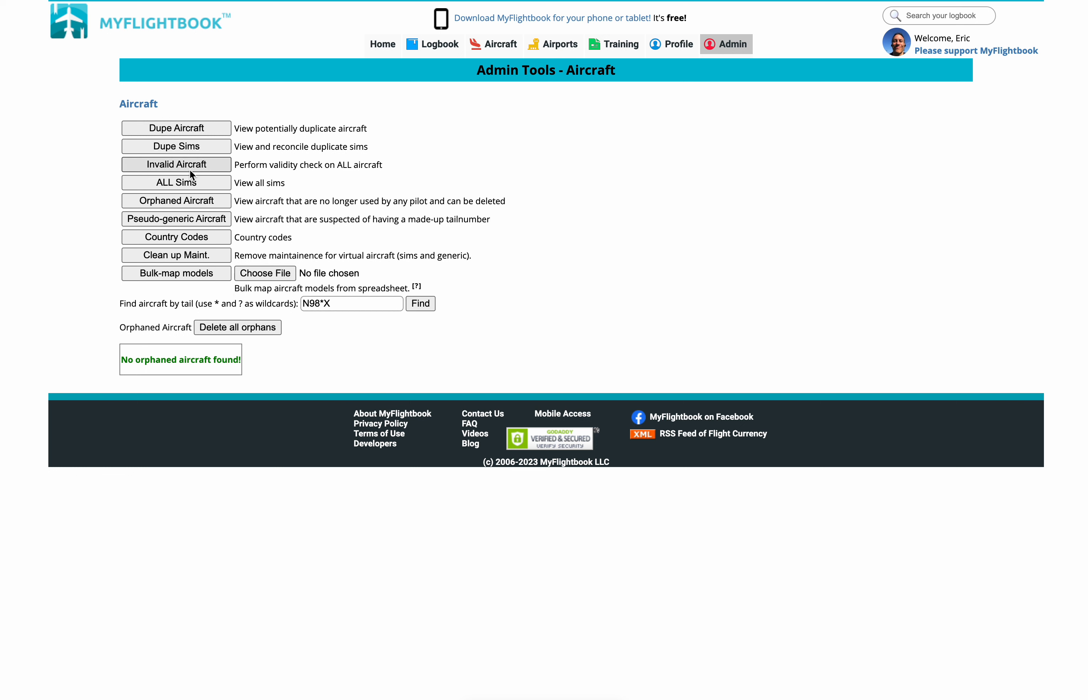
# Step: List the pseudo-generic aircraft, compare tails with models, and migrate 8KCAB, AA5 and ANONYMOUS to generic aircraft
pyautogui.click(182, 219)
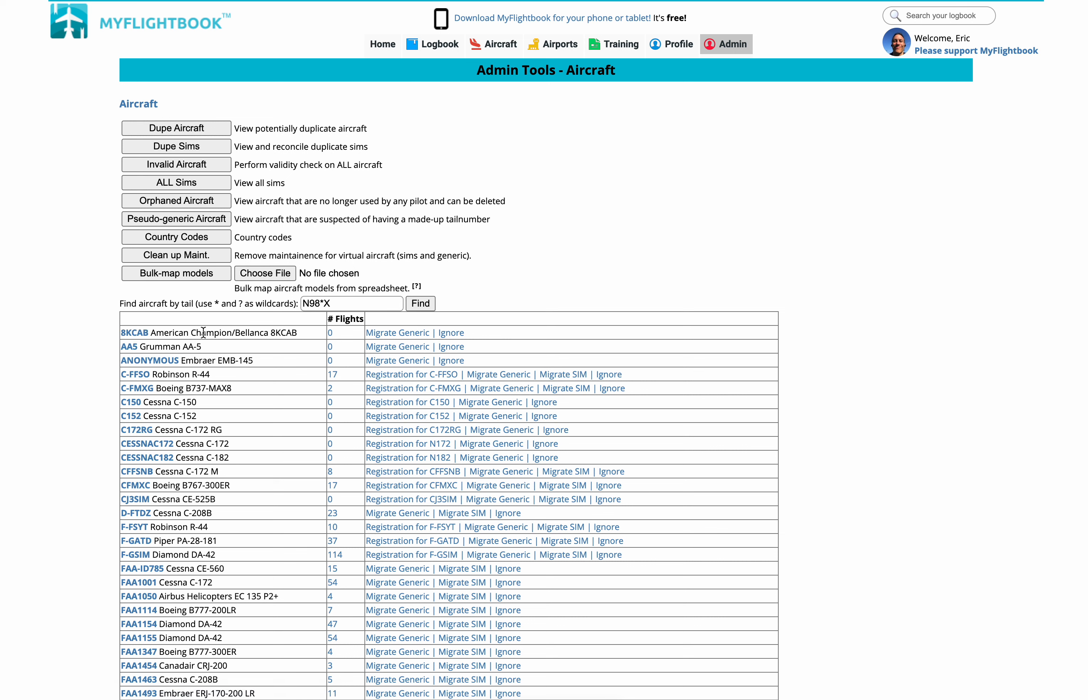
pyautogui.doubleClick(278, 332)
pyautogui.doubleClick(188, 346)
pyautogui.moveTo(144, 402); pyautogui.dragTo(196, 404)
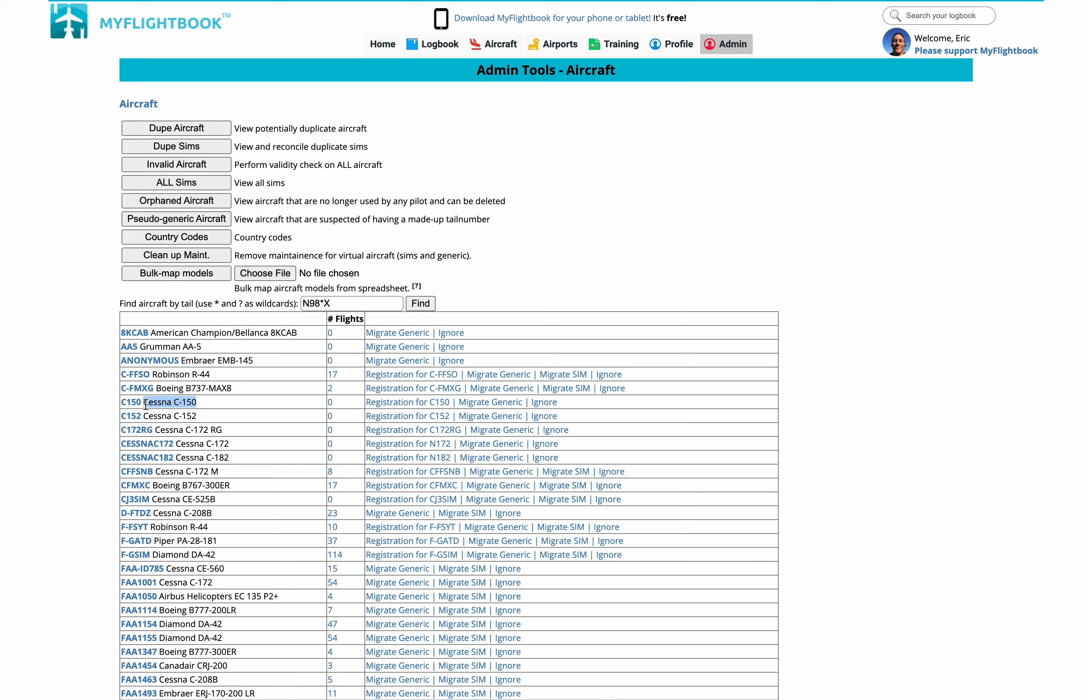
pyautogui.click(399, 338)
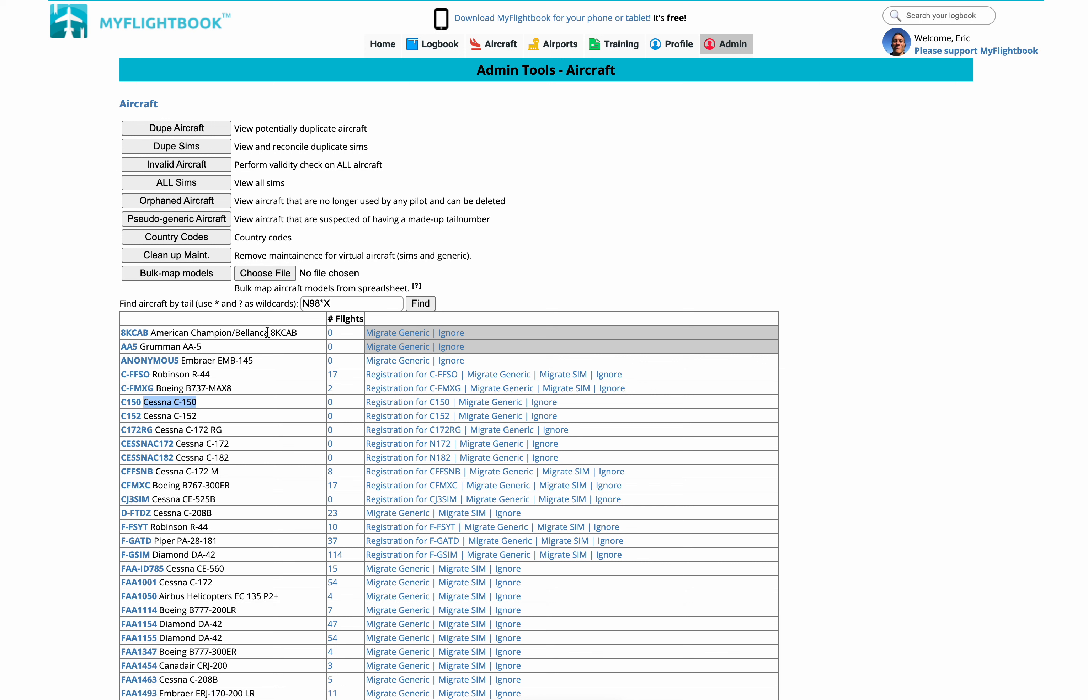
pyautogui.click(392, 361)
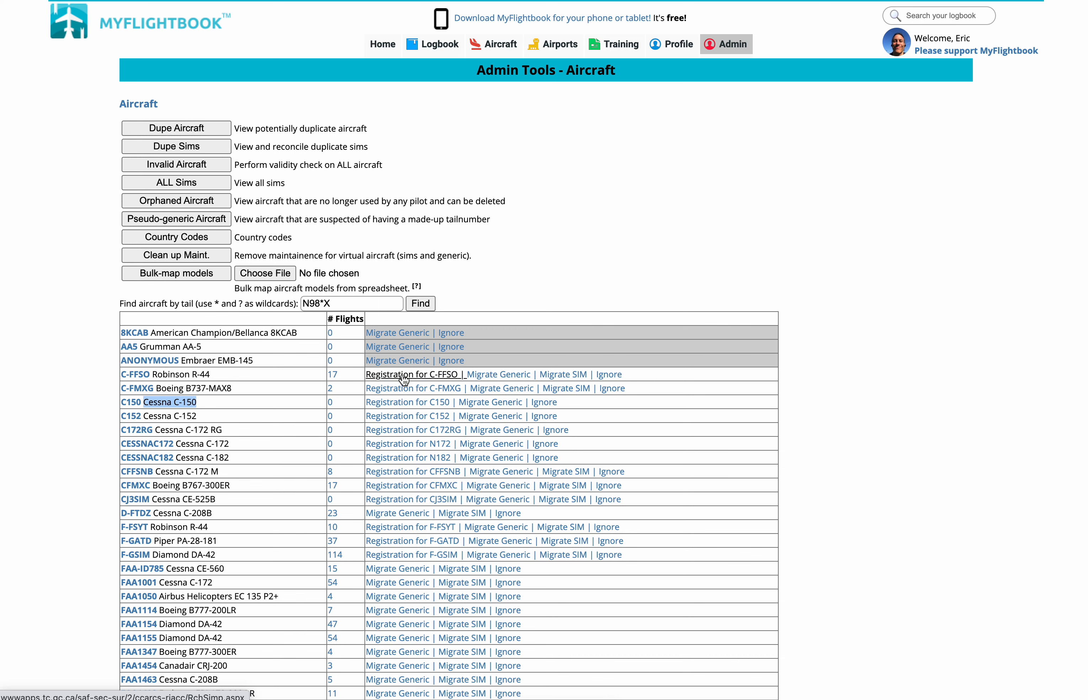
# Step: Open the registration lookup for C-FFSO and search the Canadian Civil Aircraft Register for the mark FFSO
pyautogui.click(403, 375)
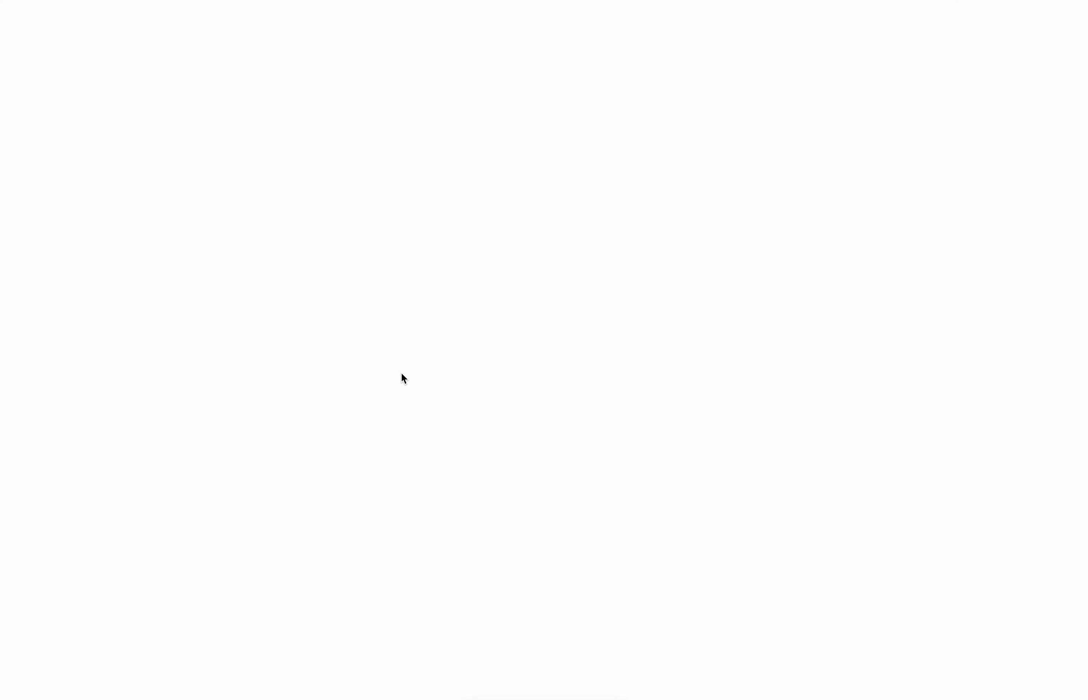
pyautogui.click(527, 428)
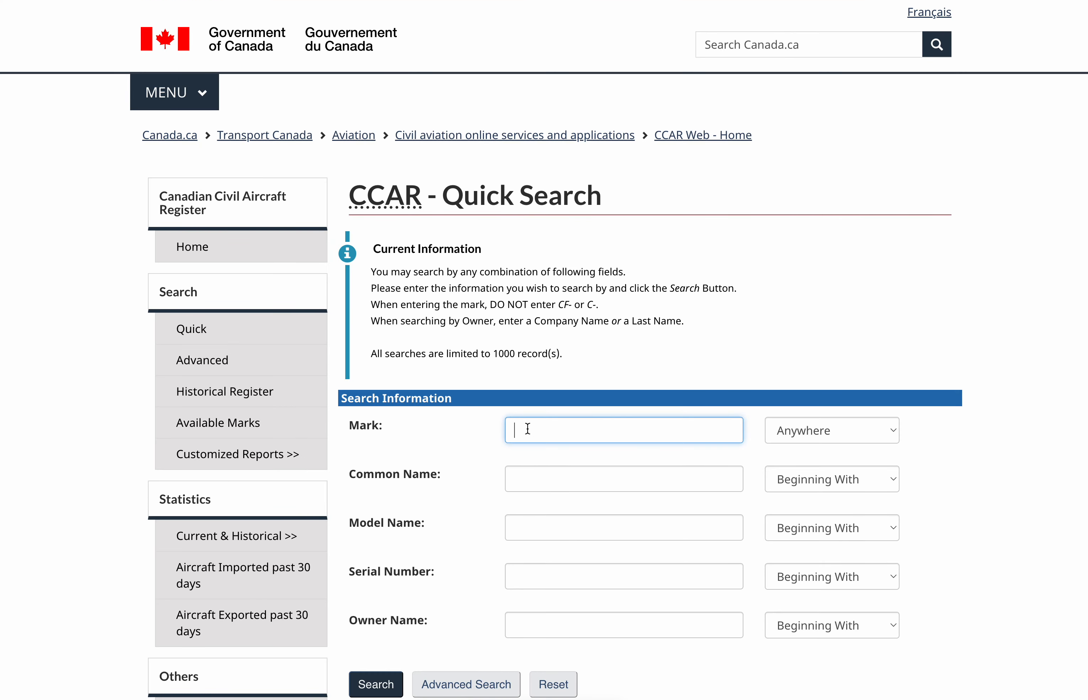
pyautogui.write('FFSO')
pyautogui.click(374, 684)
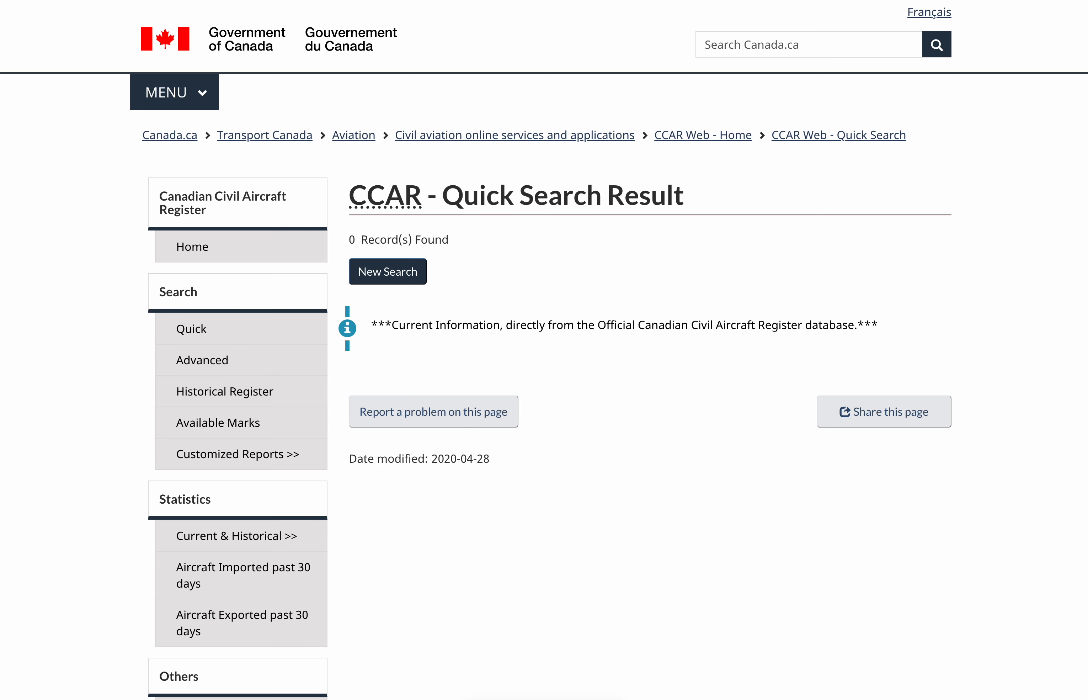
# Step: Close the Canadian register and migrate C150, C152, C172RG, CESSNAC172 and CESSNAC182 to generic aircraft
pyautogui.press('super+w')
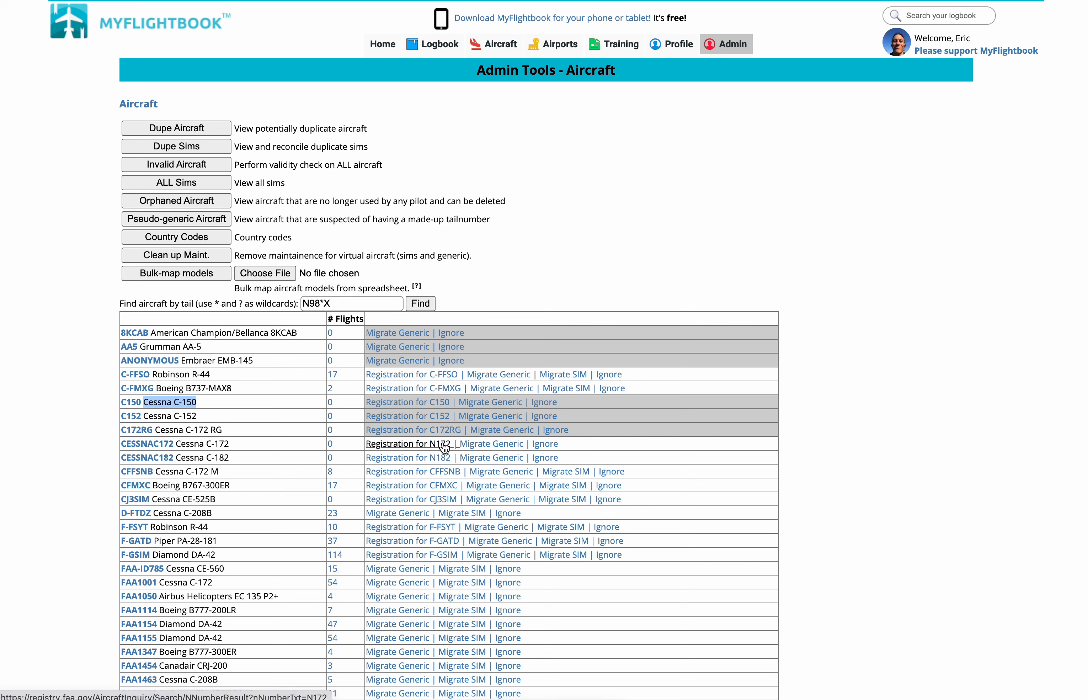
pyautogui.click(494, 444)
pyautogui.click(492, 458)
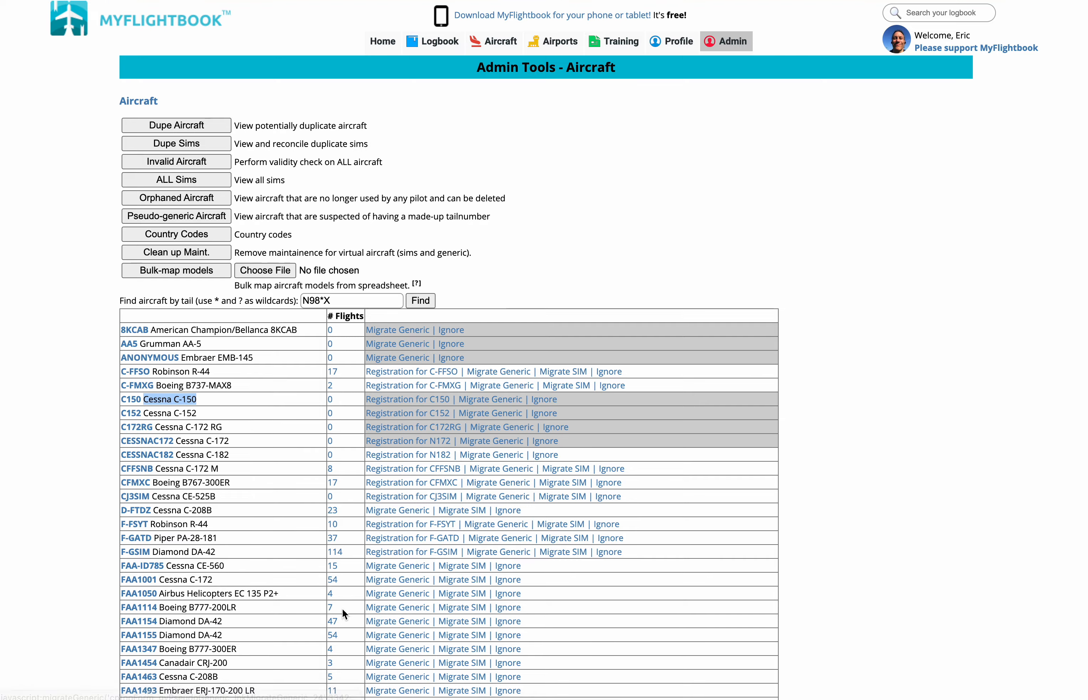
# Step: View the flights logged for the pseudo-generic aircraft CFMXC and close the flight list
pyautogui.scroll(-8, 342, 608)
pyautogui.scroll(-3, 342, 608)
pyautogui.scroll(9, 341, 608)
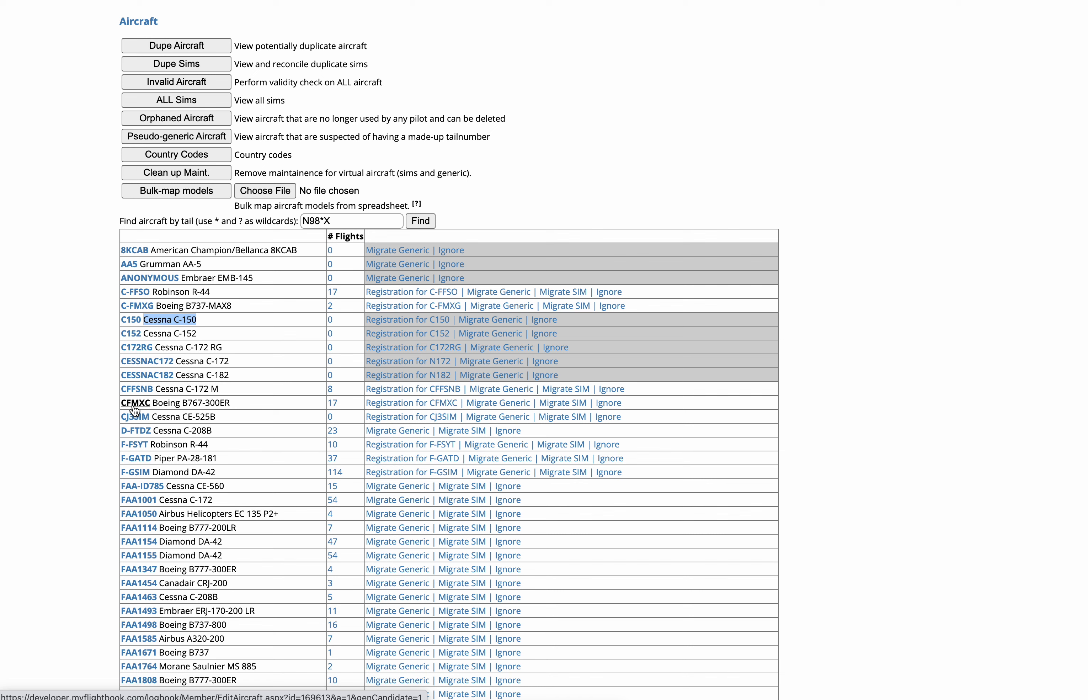
pyautogui.click(331, 405)
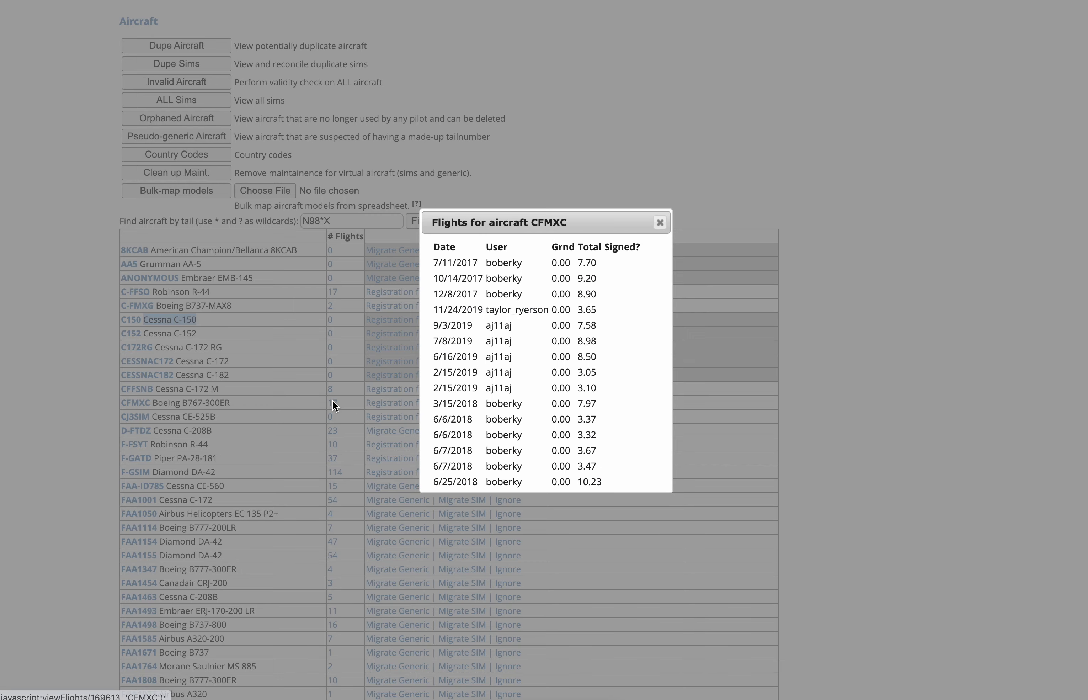
pyautogui.click(660, 222)
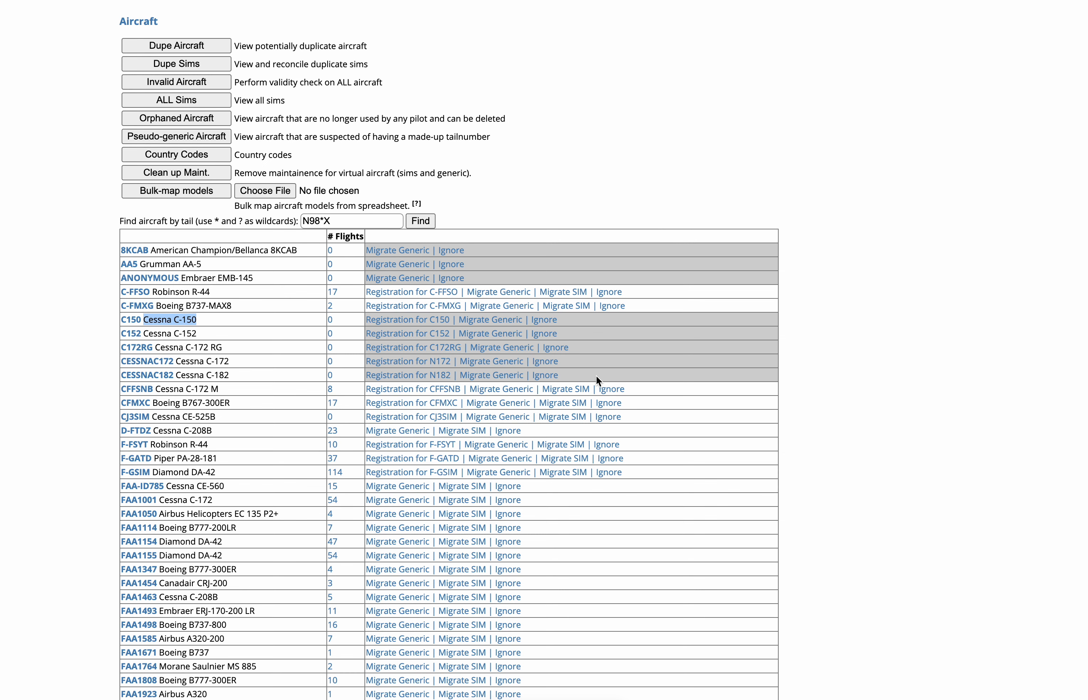
# Step: Migrate the pseudo-generic aircraft FAASIM and FRASCA to sims
pyautogui.scroll(-15, 596, 375)
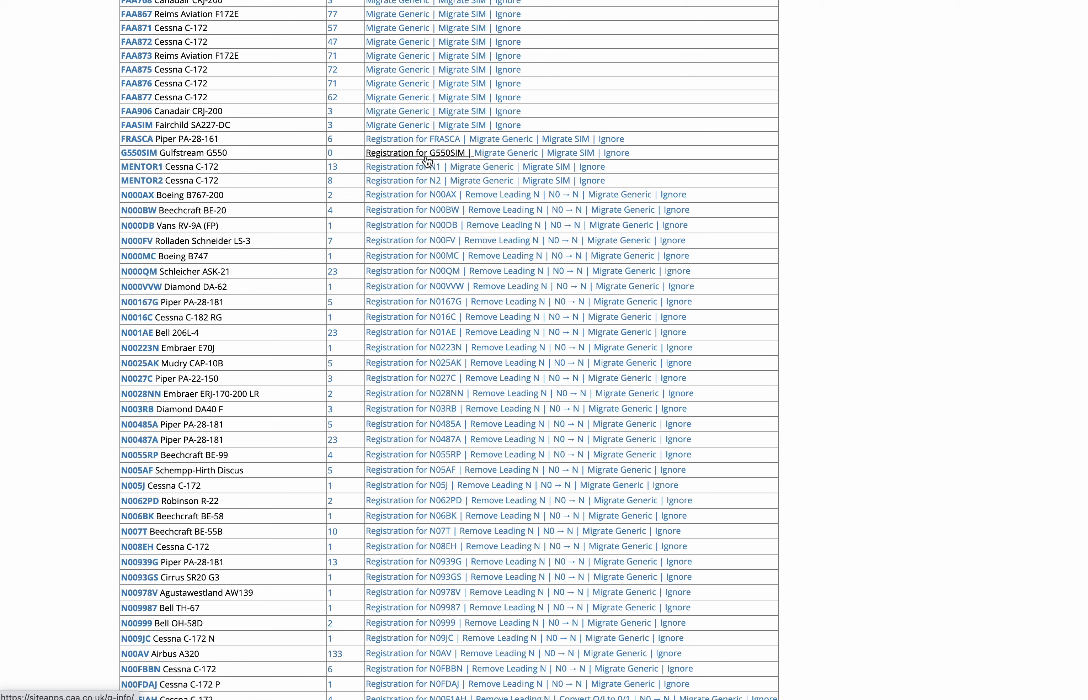
pyautogui.scroll(-2, 420, 183)
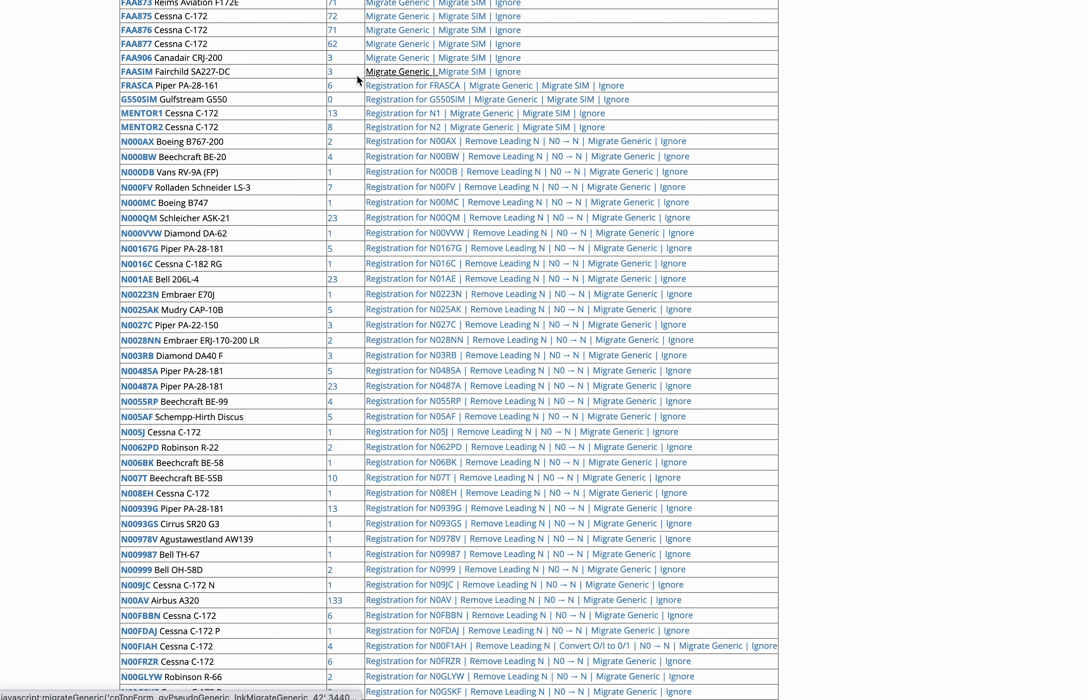
pyautogui.click(561, 87)
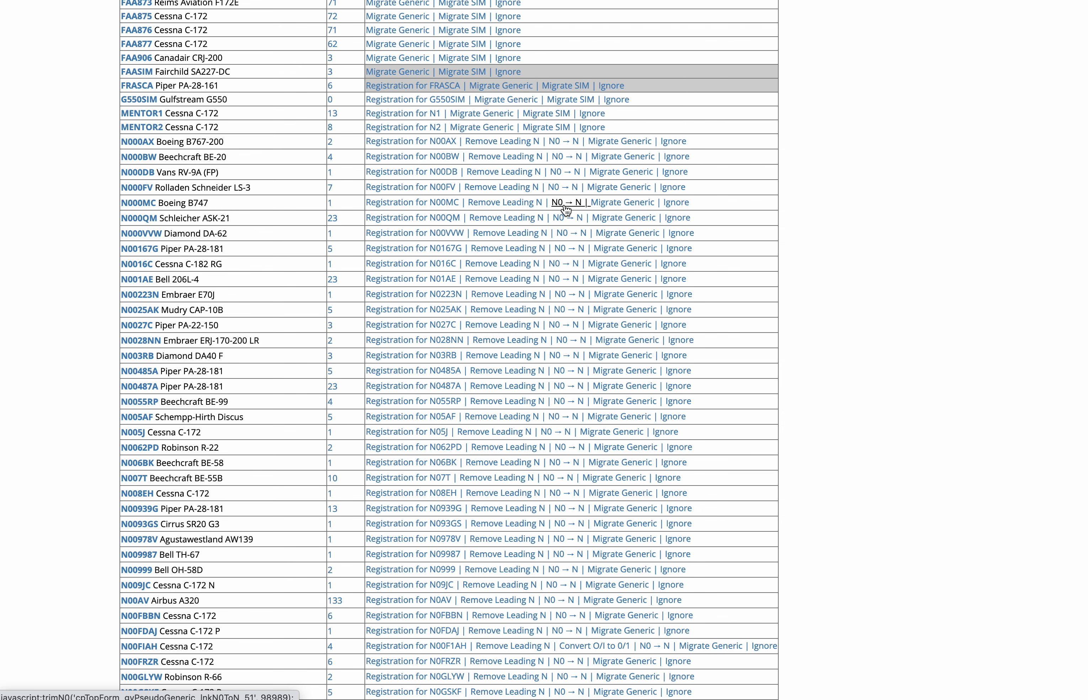
# Step: Check N9550U in the FAA registry and convert O/I to 0/1 in the tail N955OU of the Grumman AA-1C
pyautogui.scroll(-6, 567, 210)
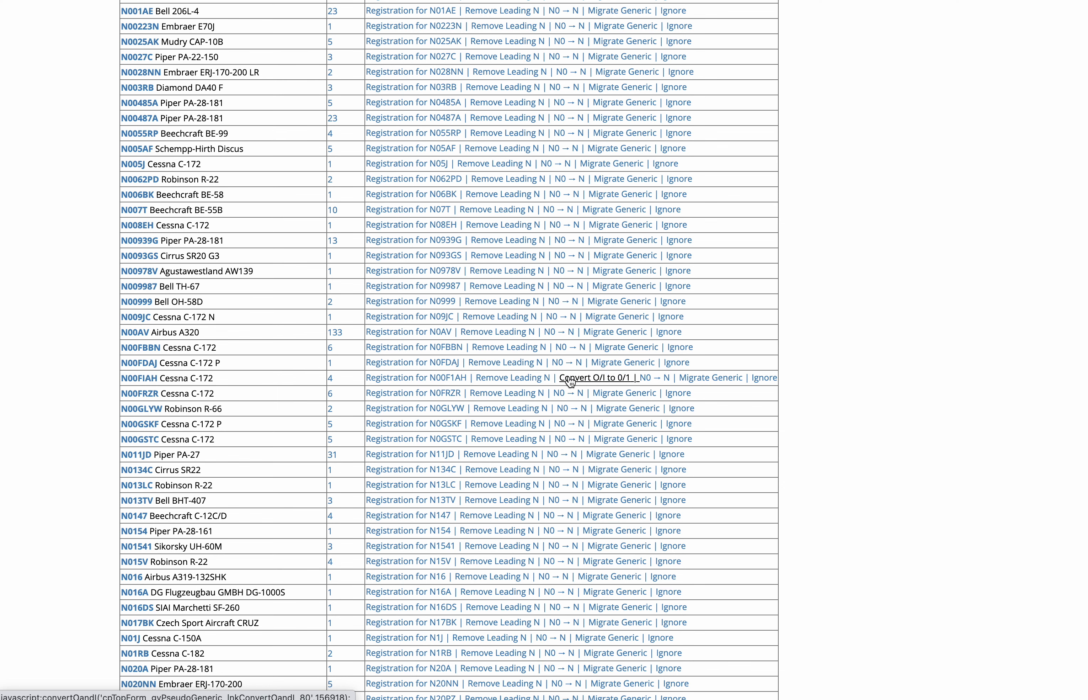
pyautogui.scroll(-20, 570, 381)
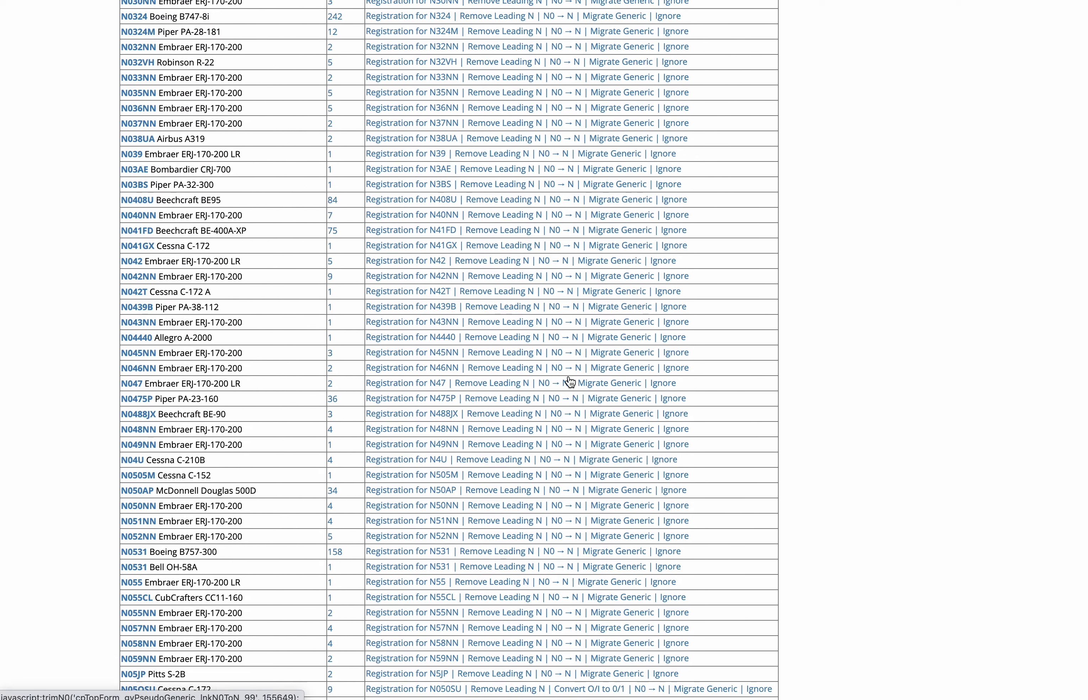
pyautogui.scroll(-10, 570, 381)
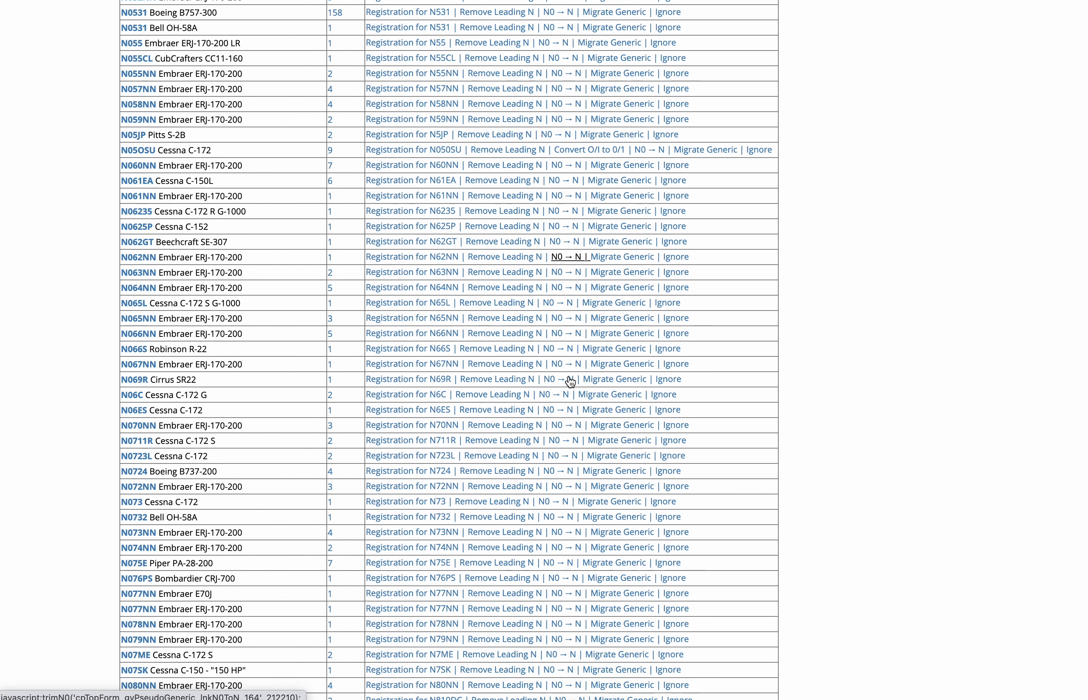
pyautogui.scroll(-10, 571, 381)
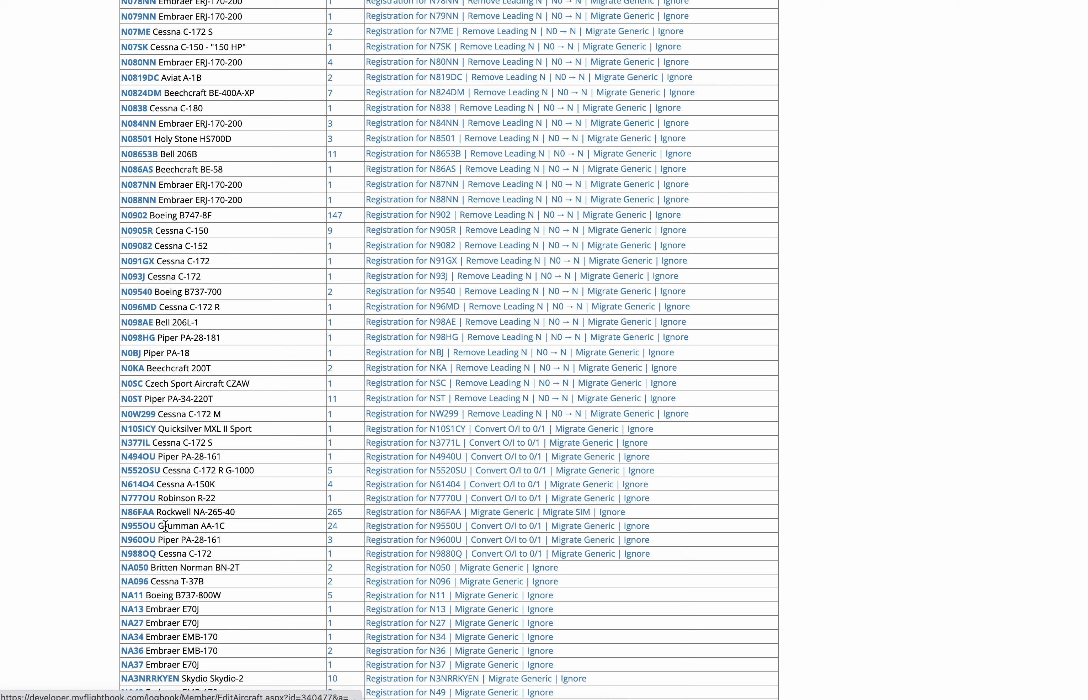
pyautogui.click(440, 531)
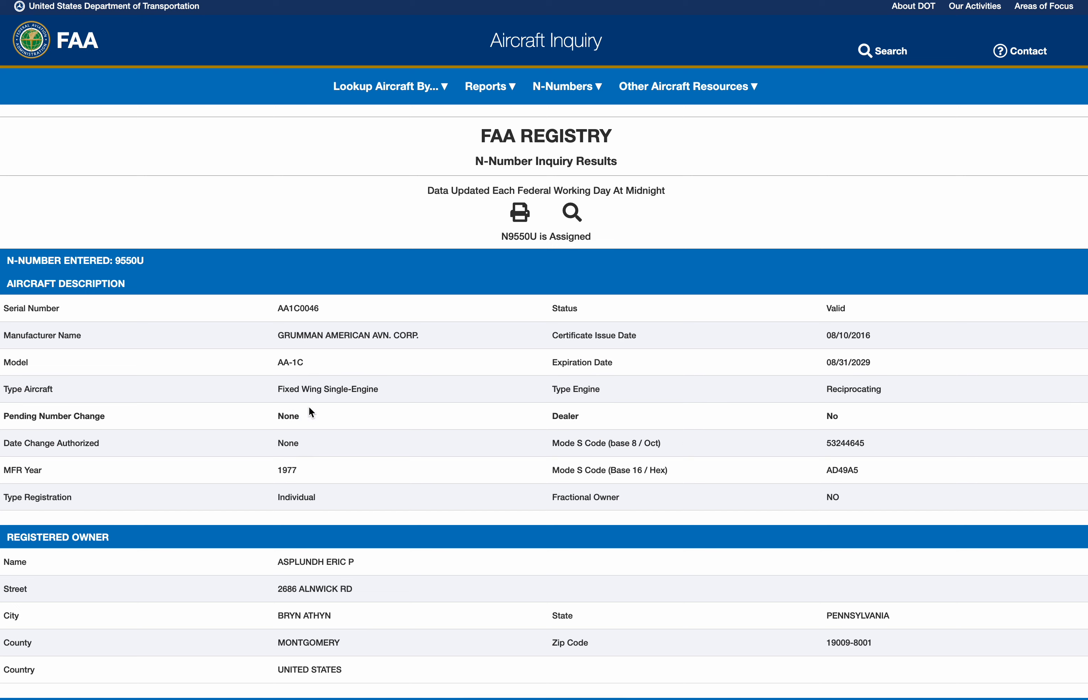
pyautogui.press('super+w')
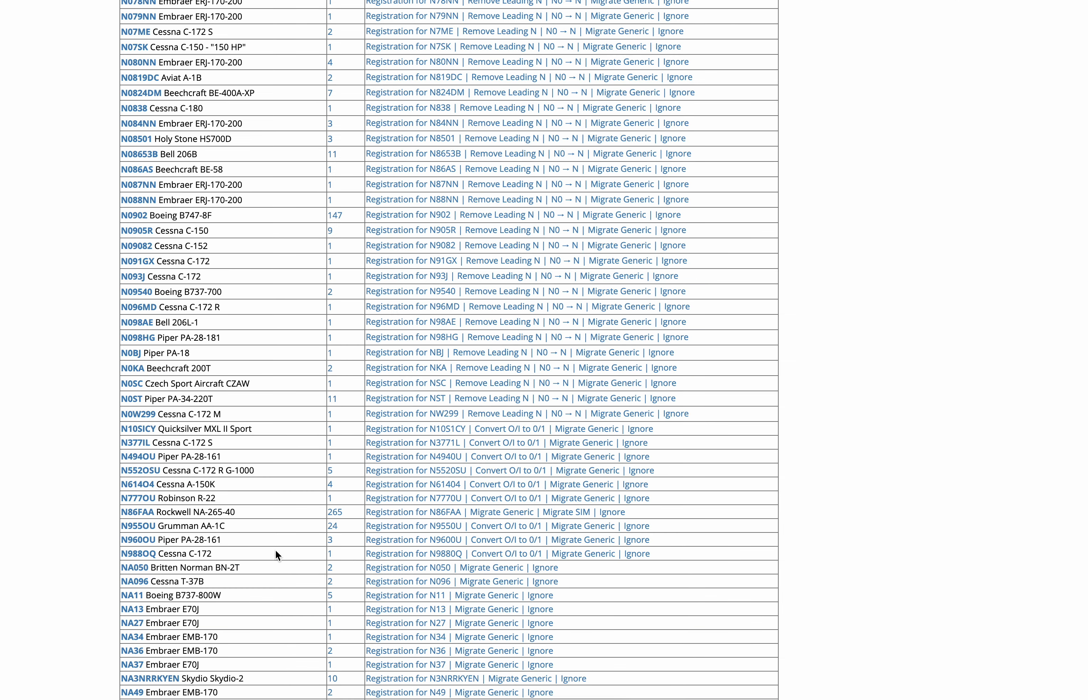
pyautogui.click(508, 526)
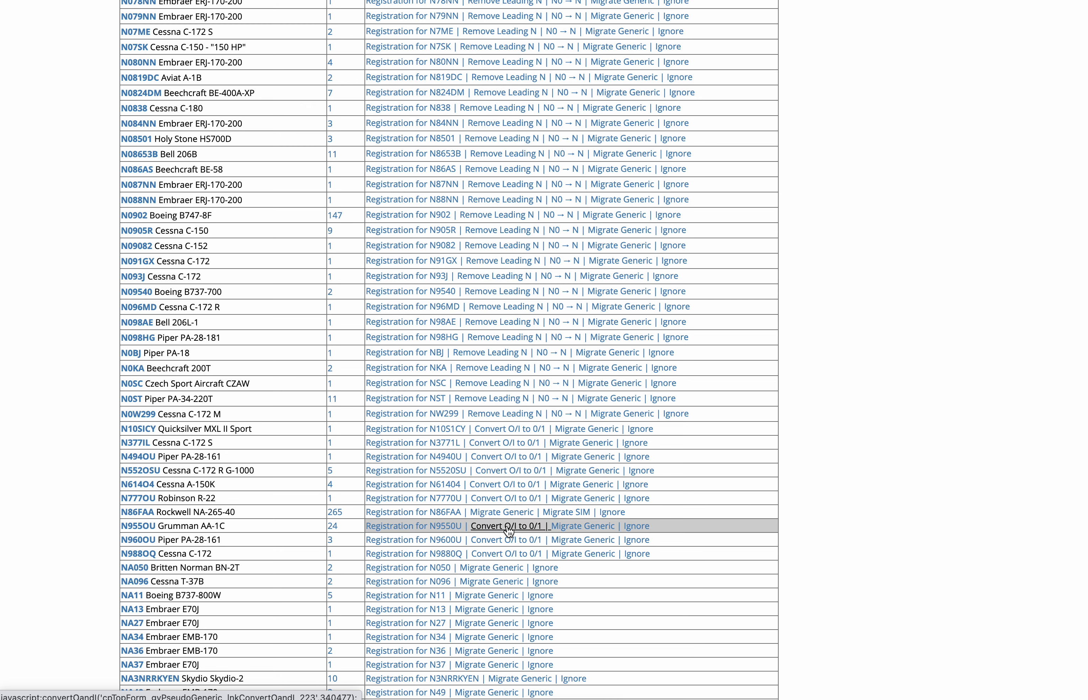
pyautogui.click(509, 530)
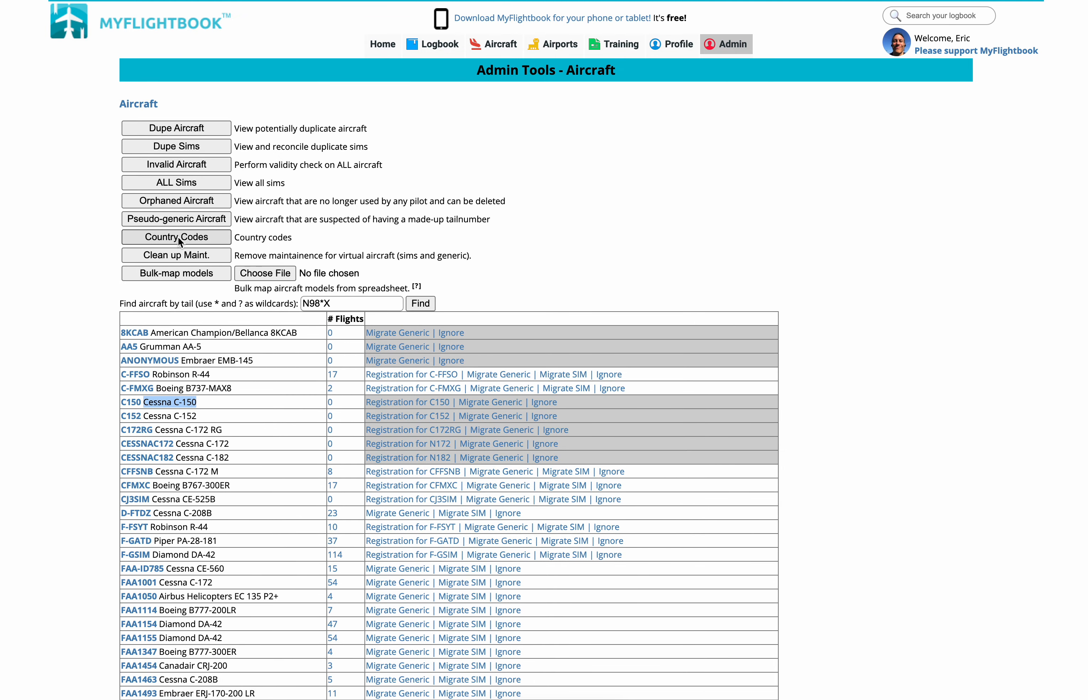
# Step: Open the country codes and examine the United States entry's name, locale and registration URL template with its {0} placeholder
pyautogui.click(178, 236)
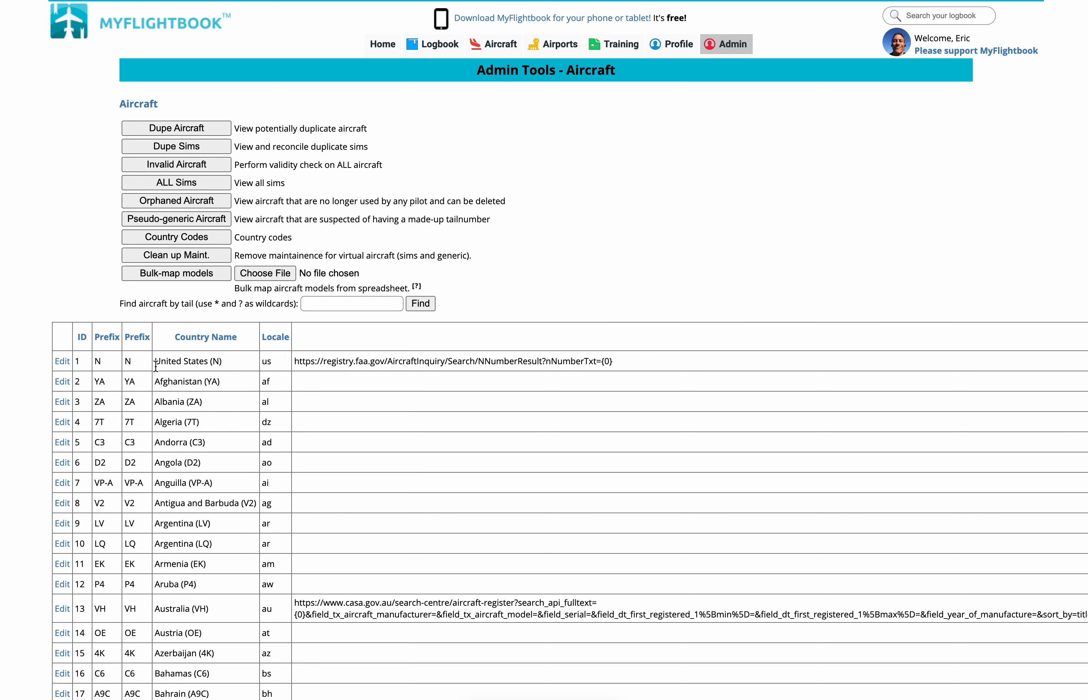
pyautogui.scroll(-2, 156, 366)
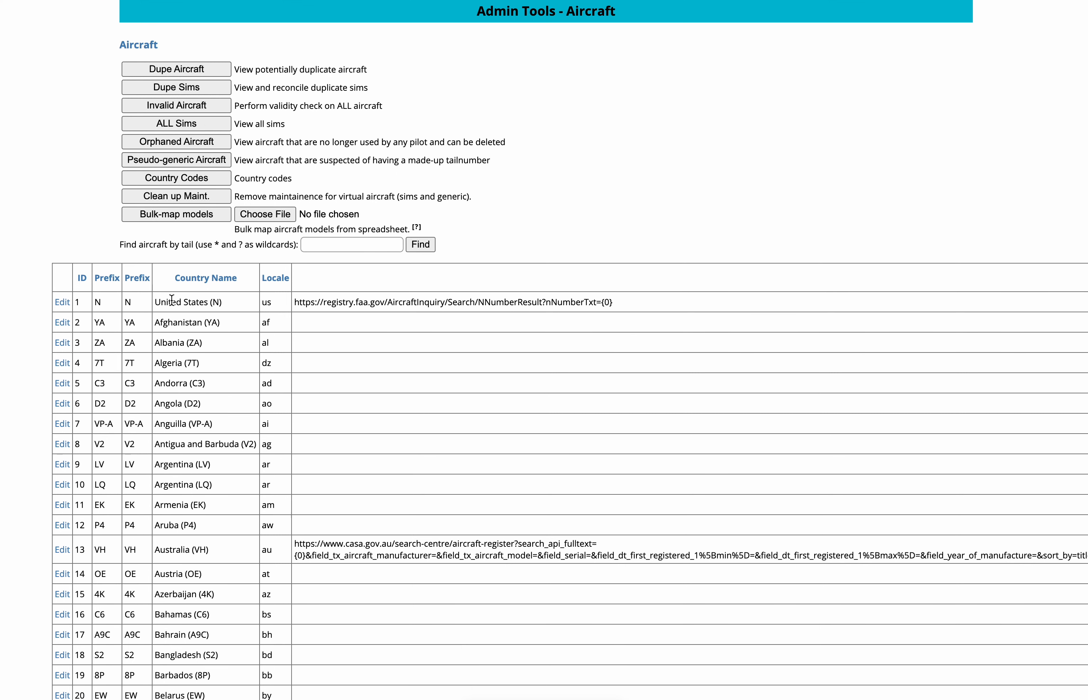
pyautogui.moveTo(169, 301); pyautogui.dragTo(238, 305)
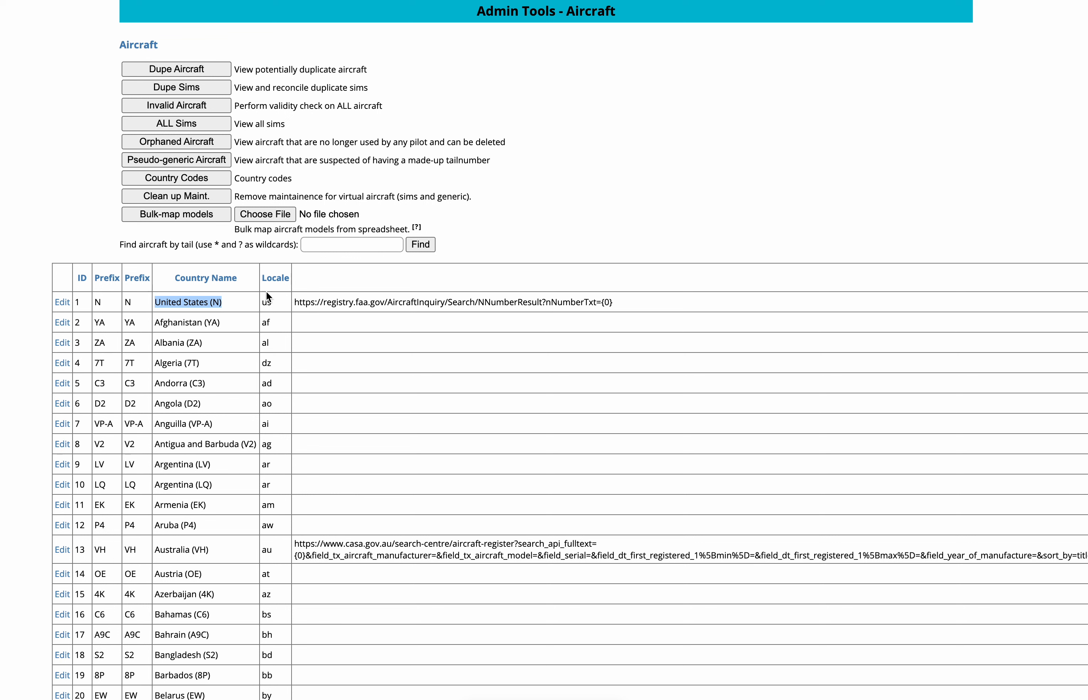
pyautogui.moveTo(273, 302); pyautogui.dragTo(260, 305)
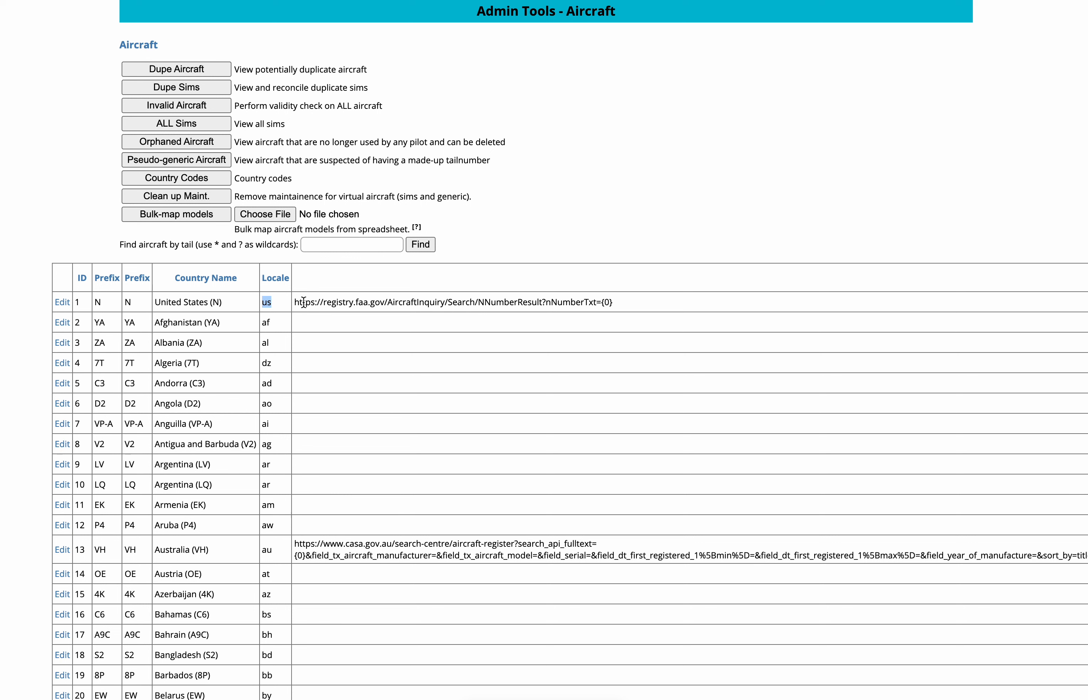
pyautogui.moveTo(295, 302); pyautogui.dragTo(617, 305)
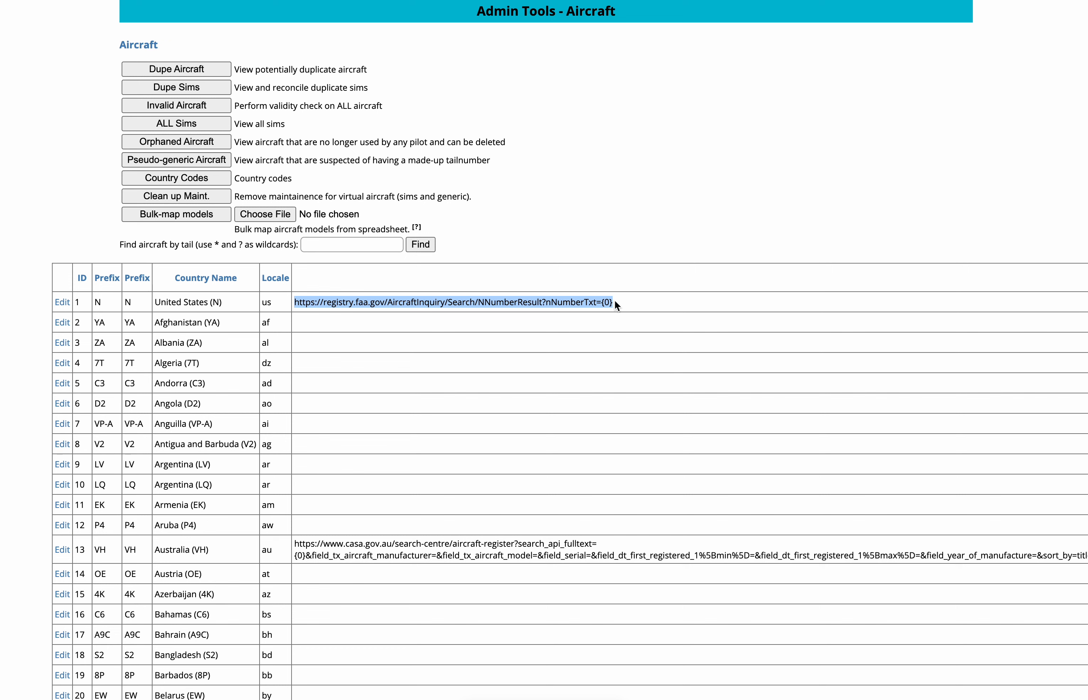
pyautogui.moveTo(605, 303); pyautogui.dragTo(616, 303)
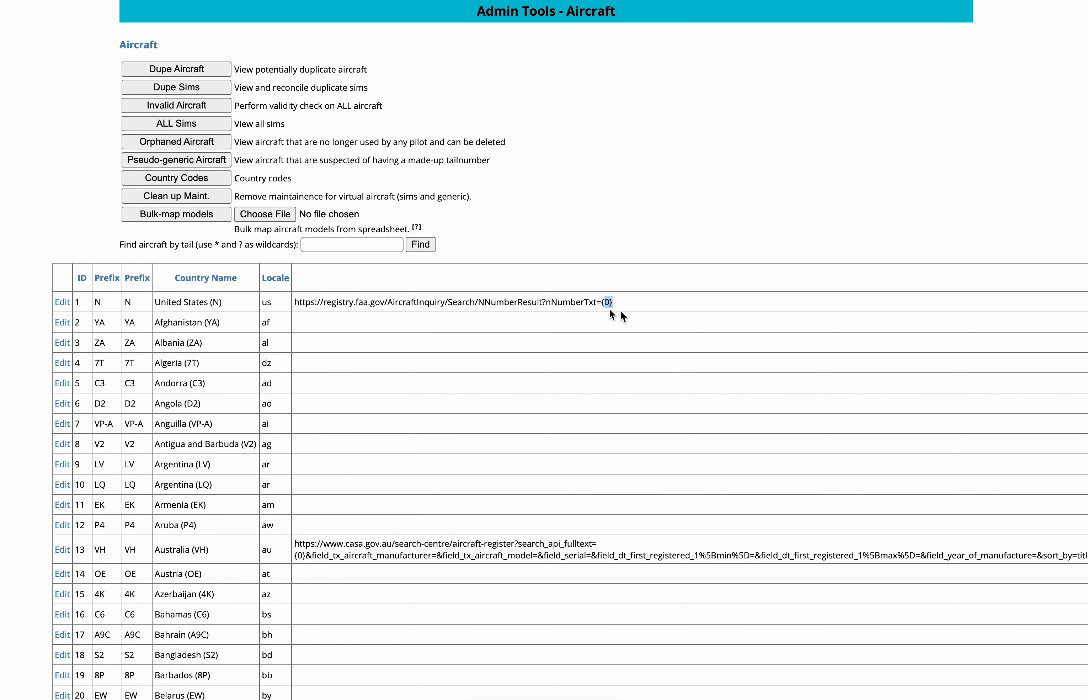
# Step: Compare the registration URL template modes of the United States and Australia, including where the {0} placeholder is used
pyautogui.hscroll(5, 657, 323)
pyautogui.hscroll(5, 658, 318)
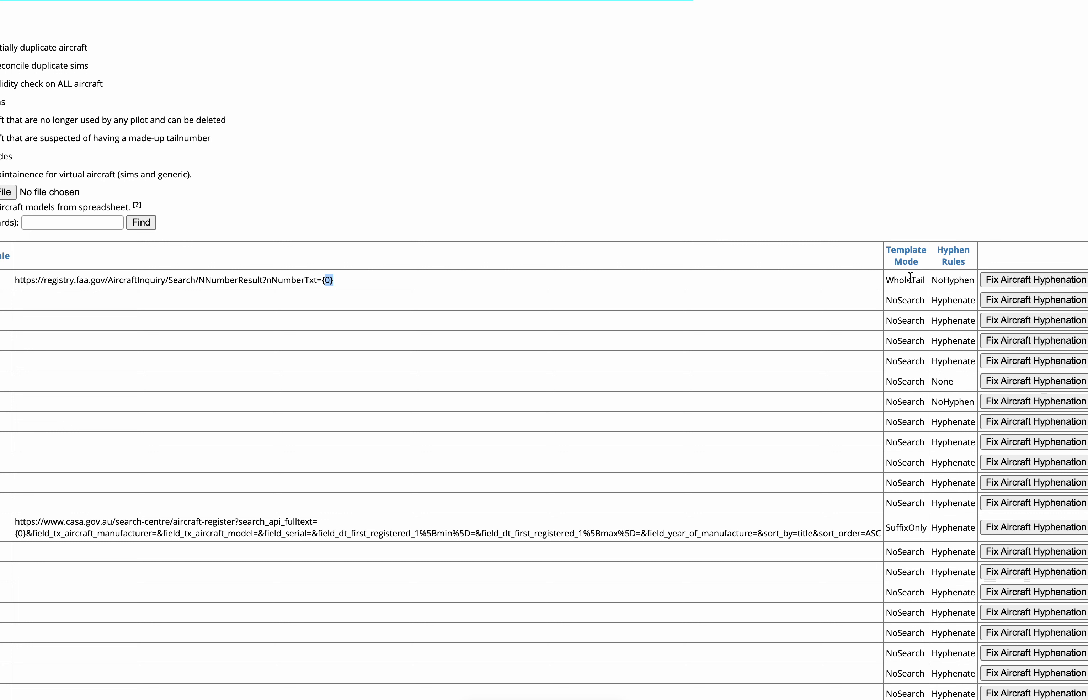
pyautogui.doubleClick(889, 280)
pyautogui.moveTo(322, 280); pyautogui.dragTo(346, 283)
pyautogui.doubleClick(895, 529)
pyautogui.hscroll(-6, 190, 571)
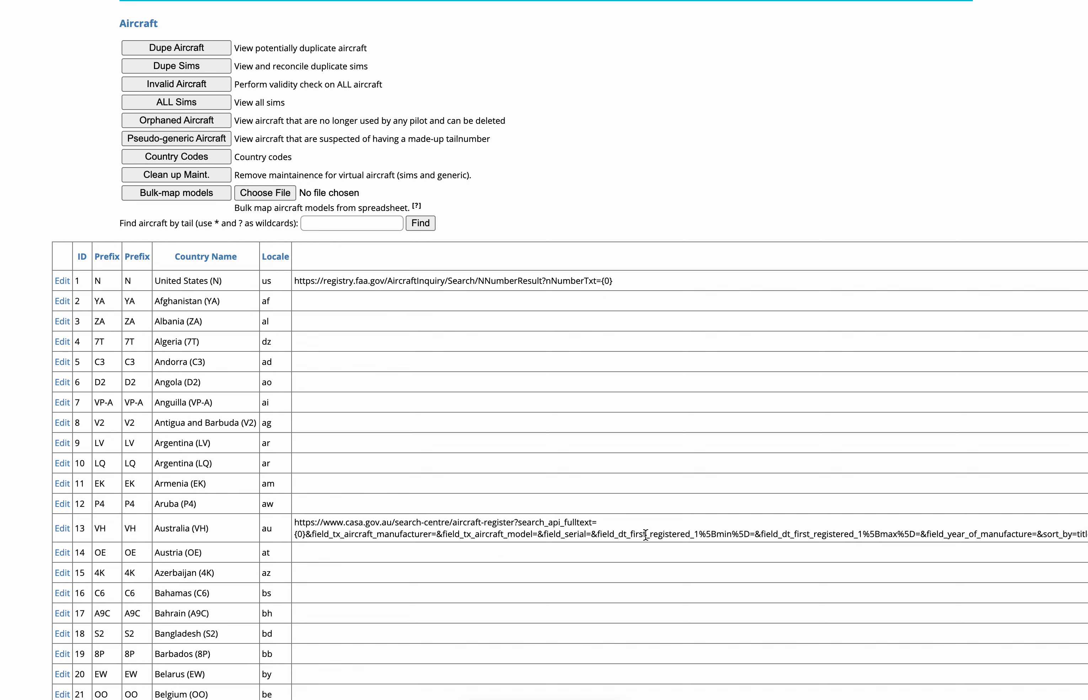
pyautogui.hscroll(6, 645, 535)
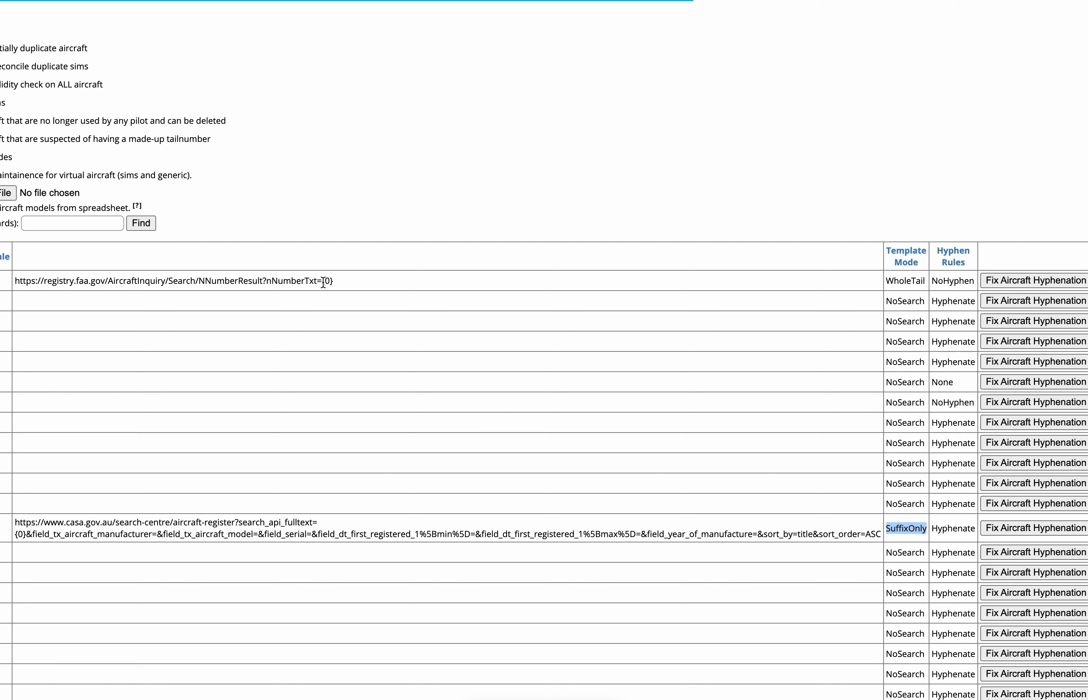
pyautogui.moveTo(322, 280); pyautogui.dragTo(338, 286)
pyautogui.click(905, 526)
pyautogui.hscroll(-10, 529, 551)
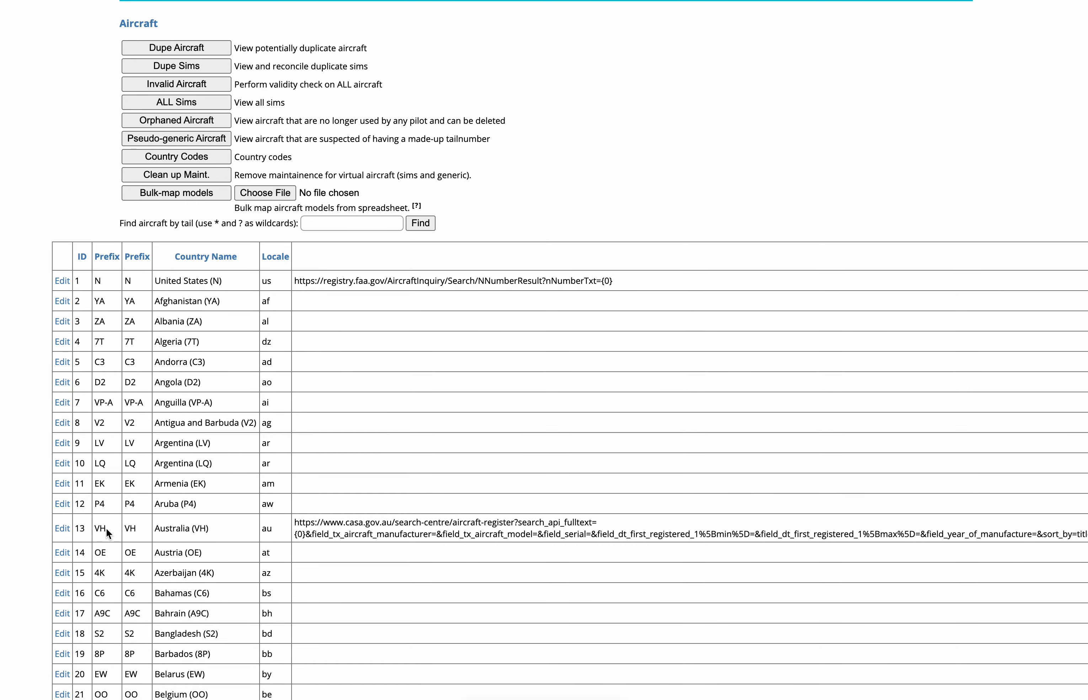
# Step: Compare the hyphen rules of the United States and Australia, check Australia's prefix, and browse further country entries
pyautogui.hscroll(10, 284, 532)
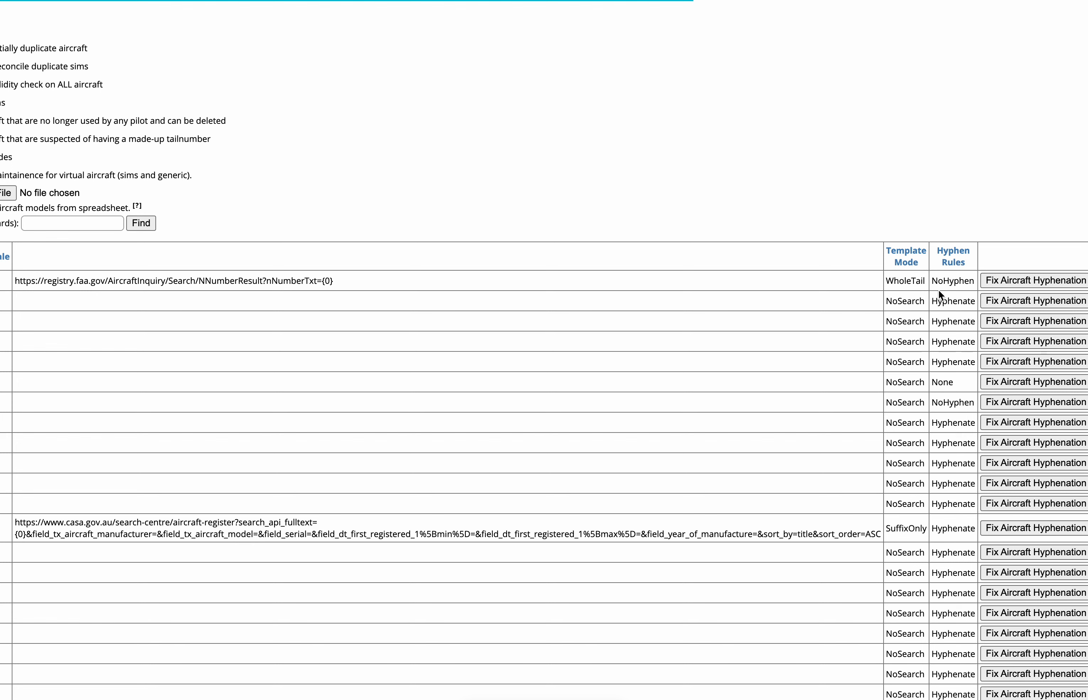
pyautogui.doubleClick(946, 278)
pyautogui.hscroll(-6, 947, 278)
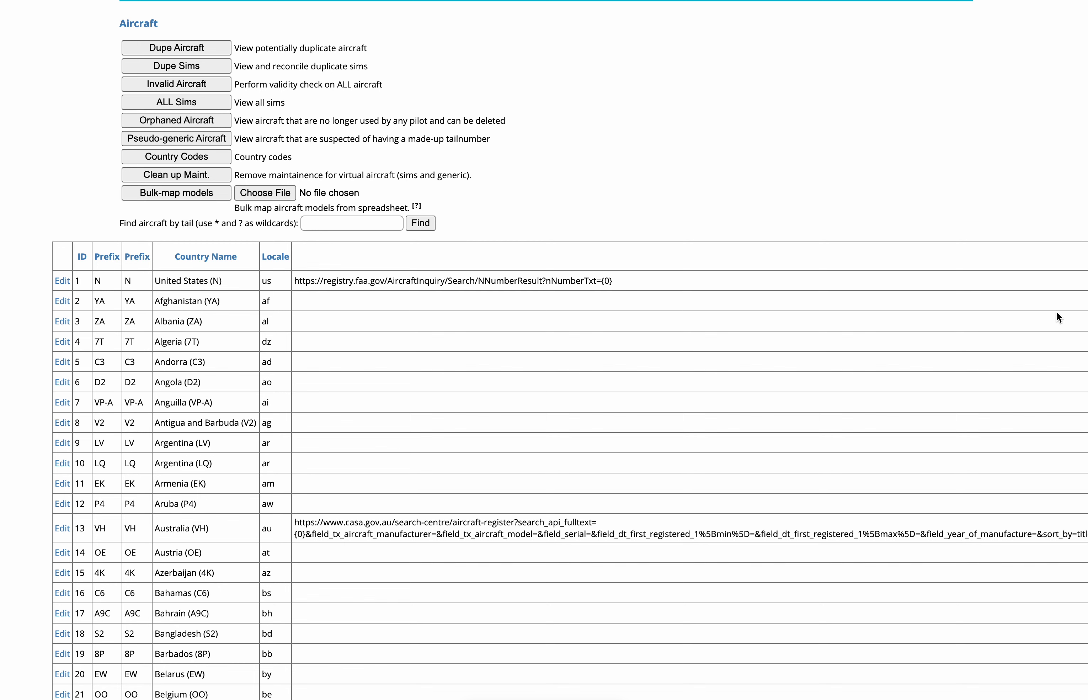
pyautogui.hscroll(5, 1057, 312)
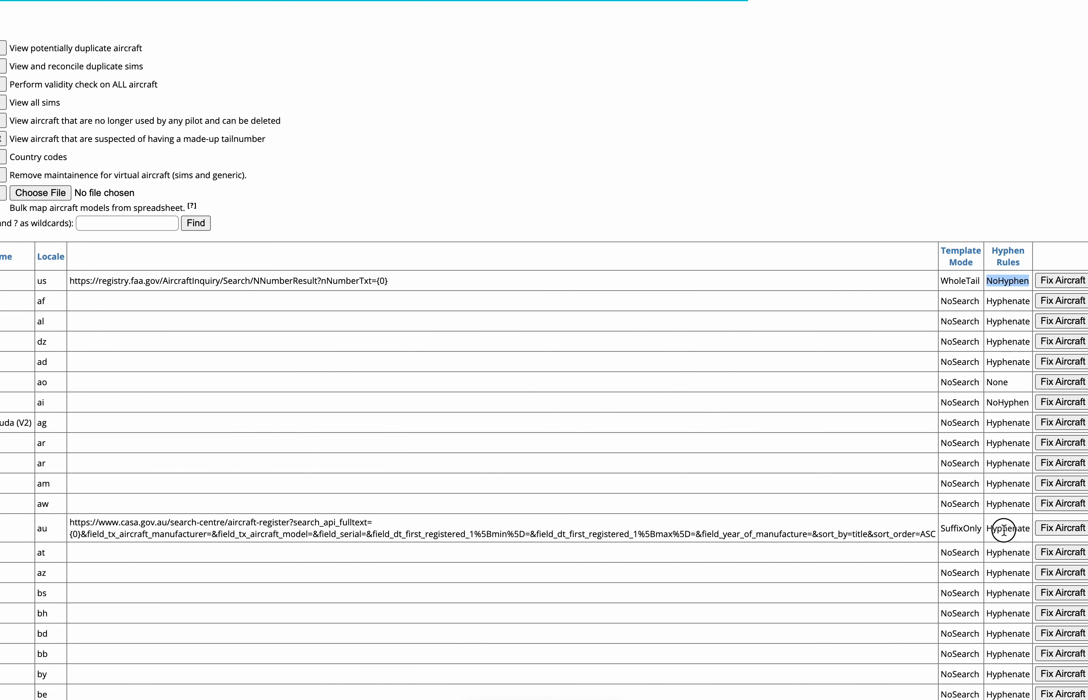
pyautogui.doubleClick(1008, 529)
pyautogui.hscroll(-5, 795, 538)
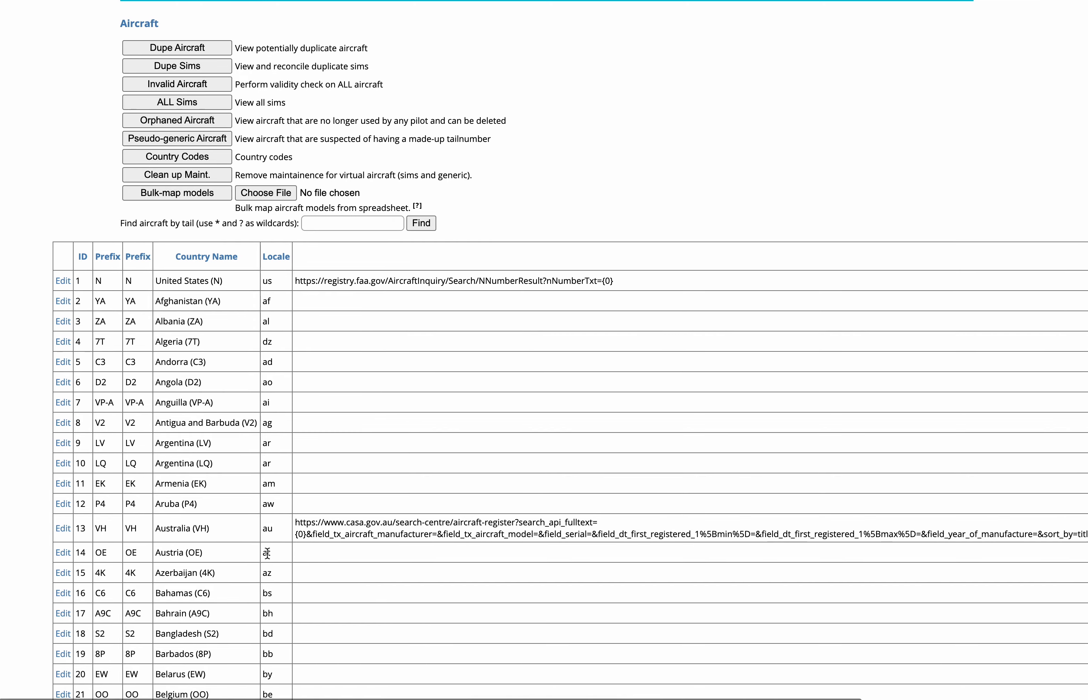
pyautogui.doubleClick(176, 529)
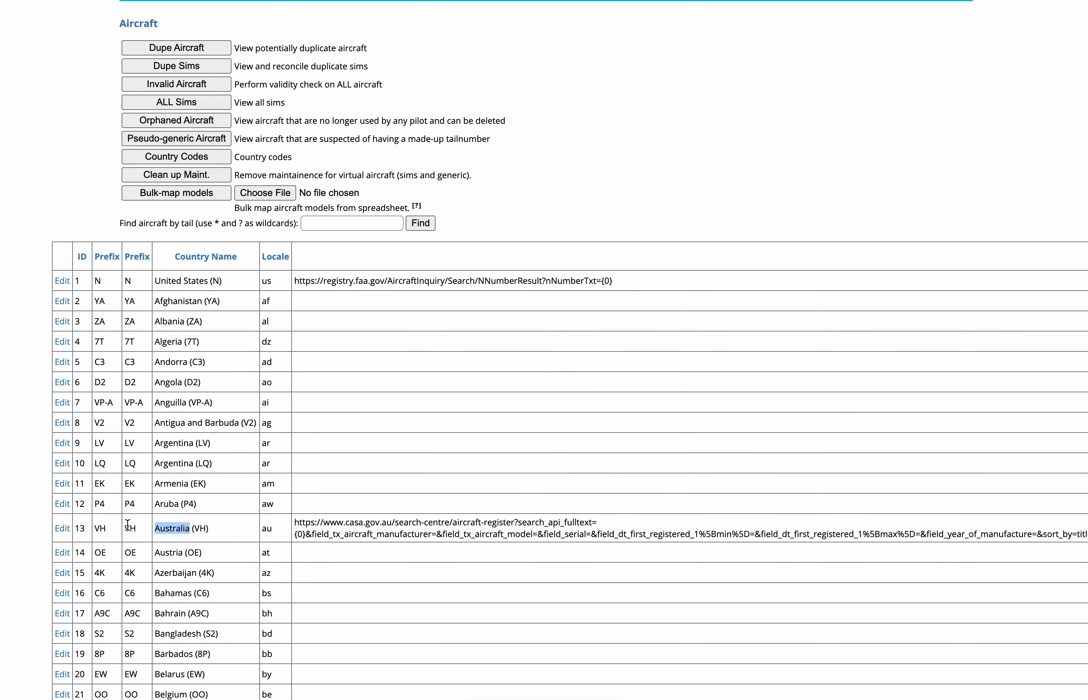
pyautogui.doubleClick(128, 527)
pyautogui.hscroll(6, 128, 527)
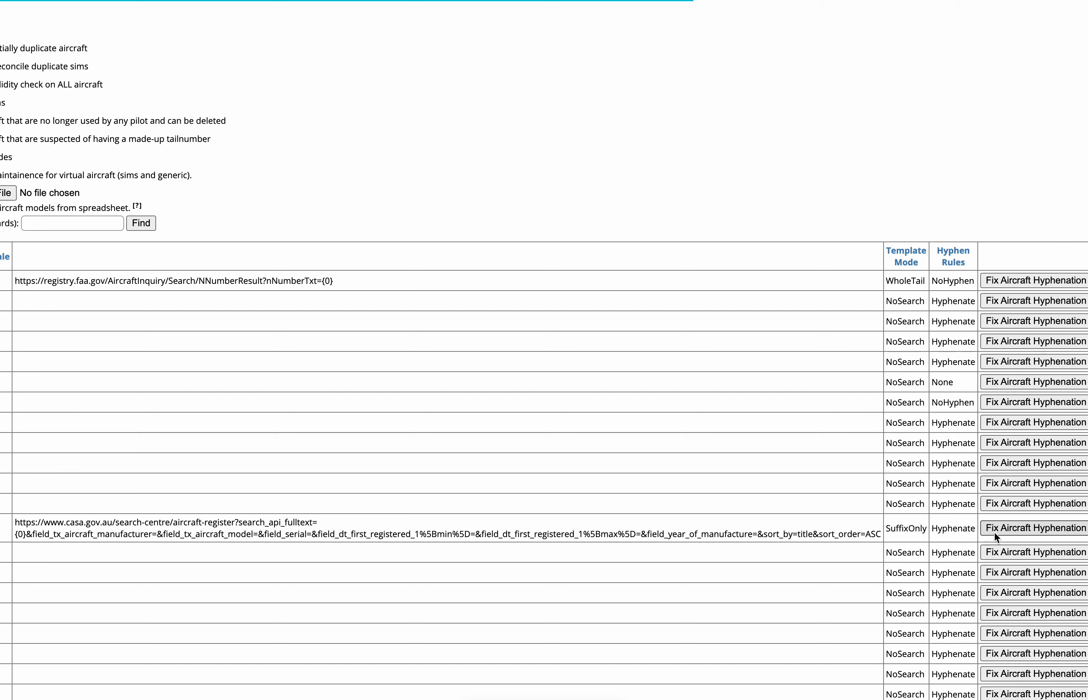
pyautogui.hscroll(-6, 456, 599)
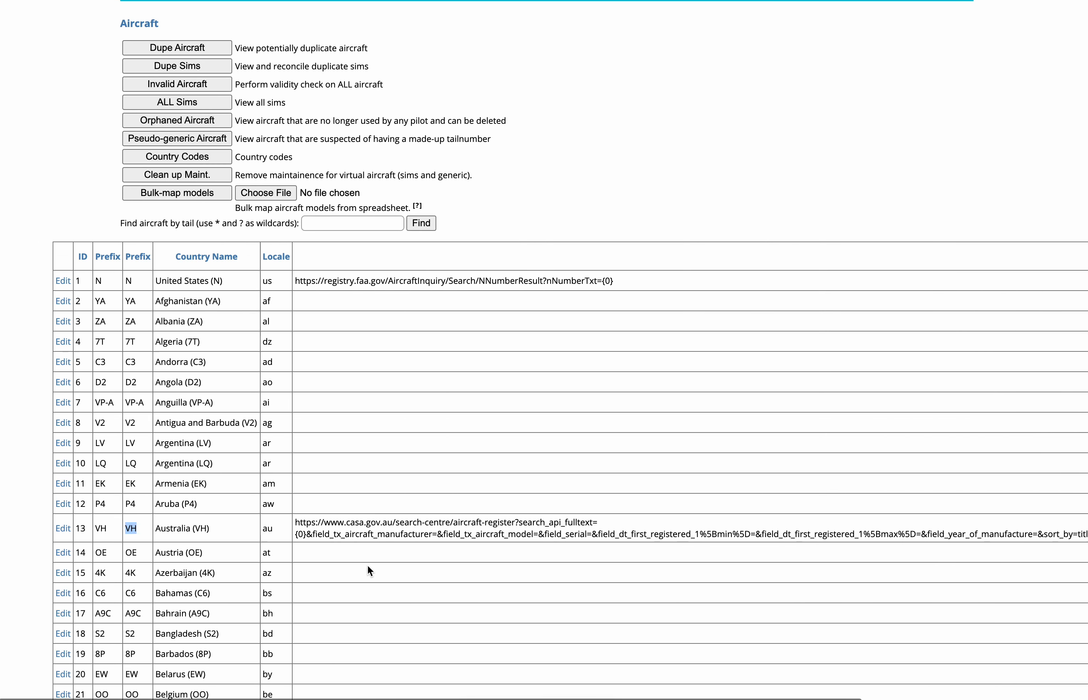
pyautogui.scroll(-5, 362, 566)
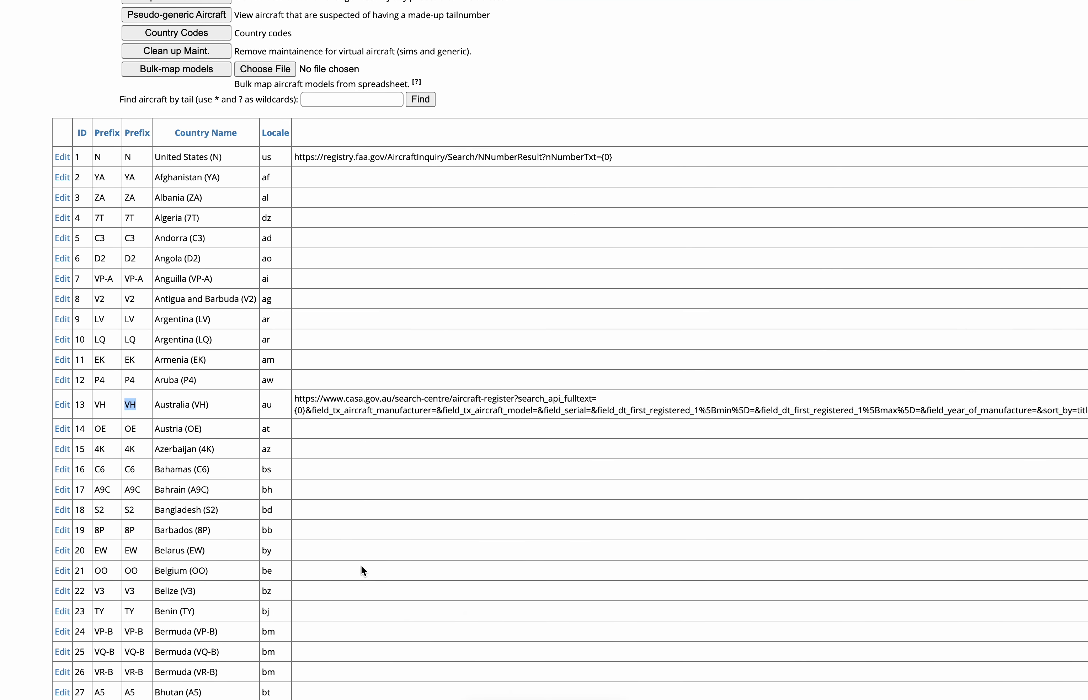
pyautogui.scroll(-14, 361, 565)
pyautogui.scroll(8, 361, 565)
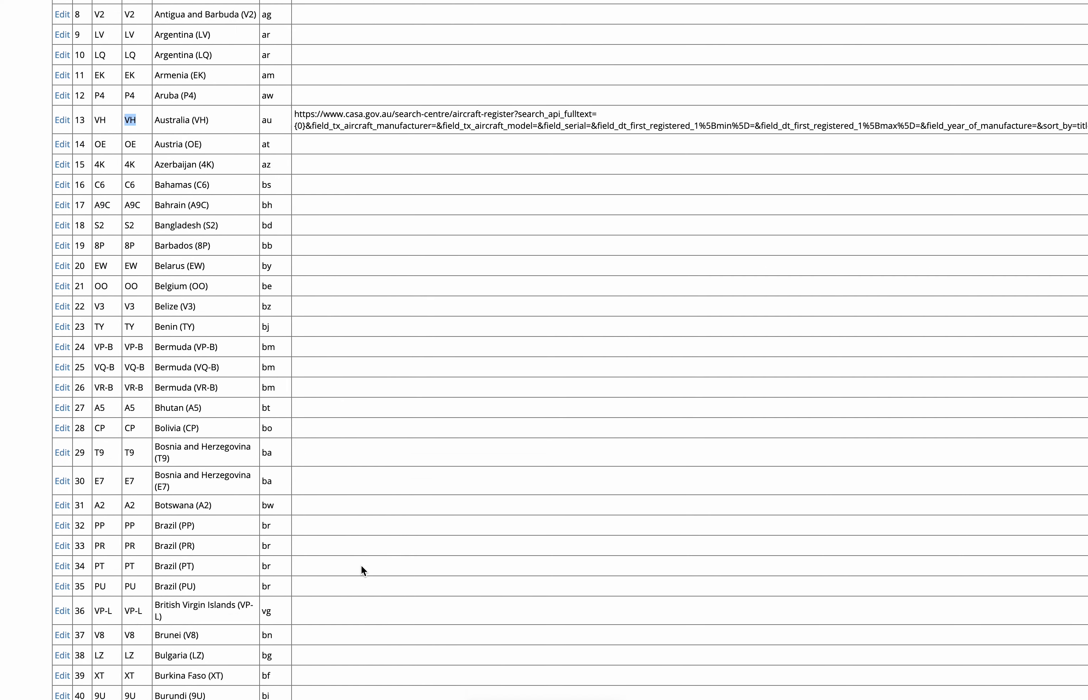
# Step: Clean up maintenance for virtual aircraft, covering sims and generic aircraft, and review the reported cleanup result
pyautogui.scroll(20, 362, 567)
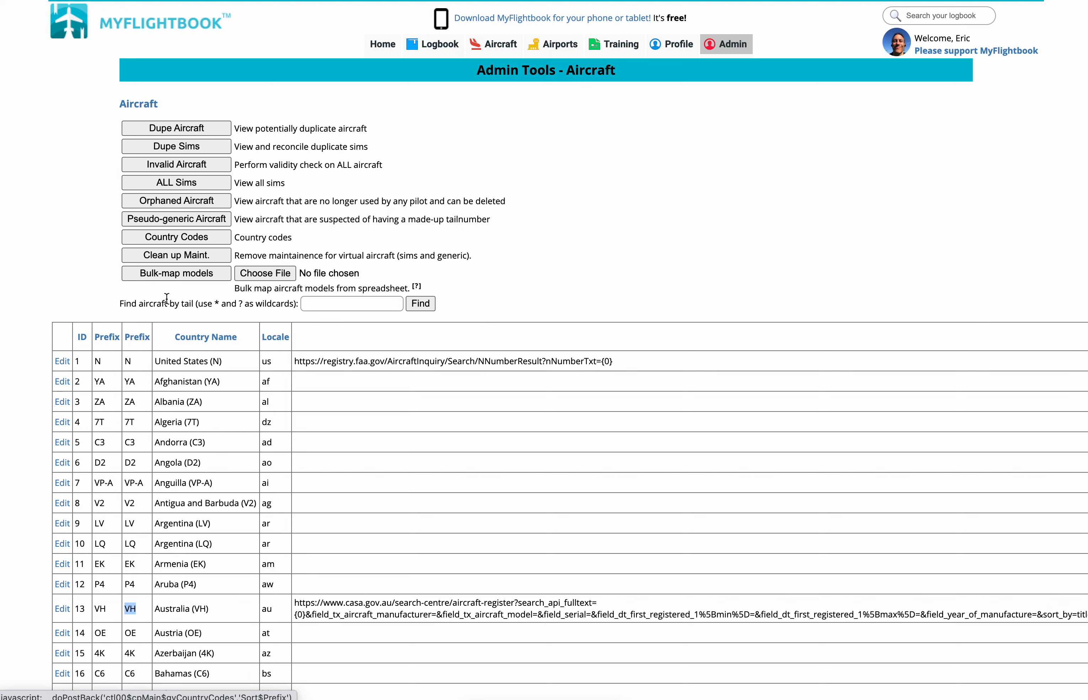
pyautogui.click(190, 254)
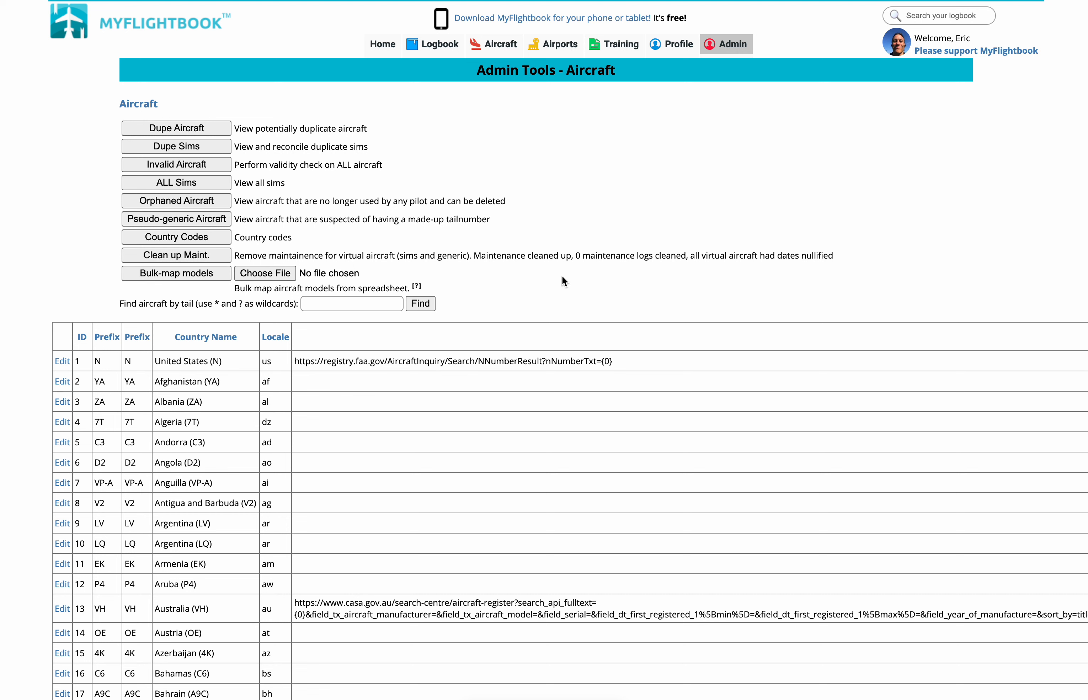
pyautogui.moveTo(476, 255); pyautogui.dragTo(829, 255)
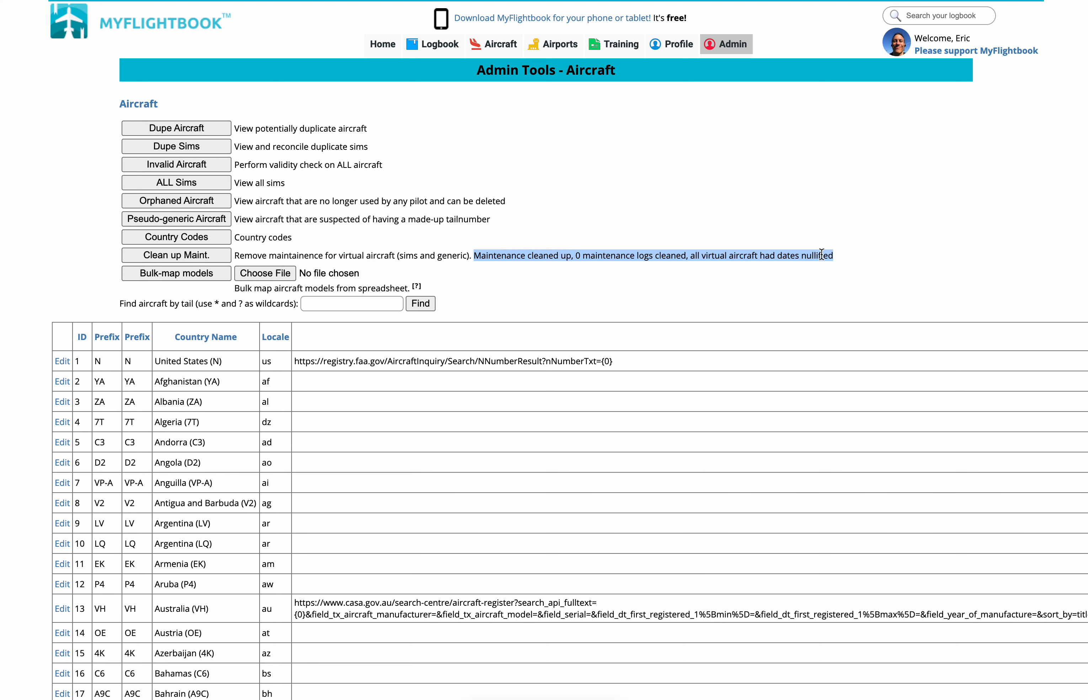
pyautogui.click(580, 258)
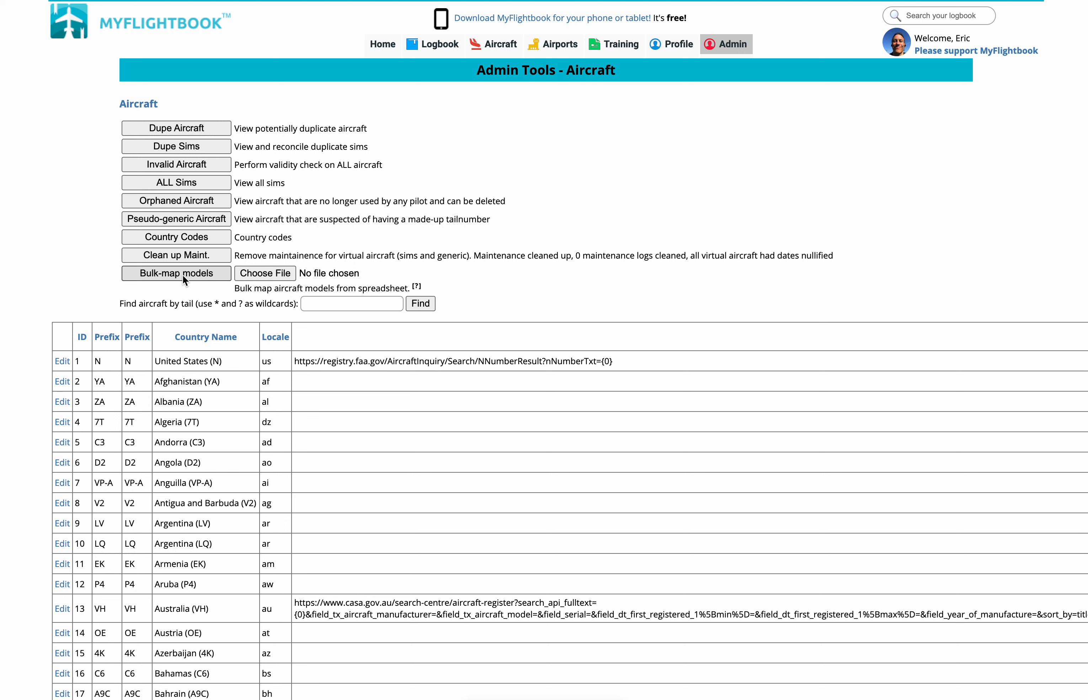
pyautogui.moveTo(418, 287)
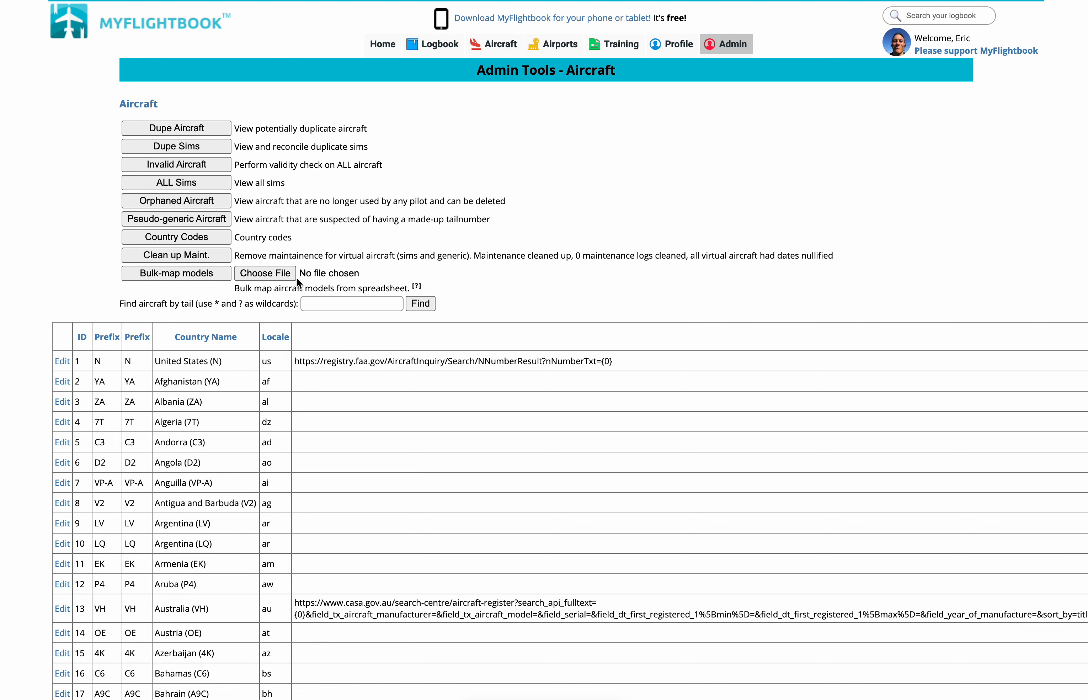
pyautogui.scroll(1, 296, 278)
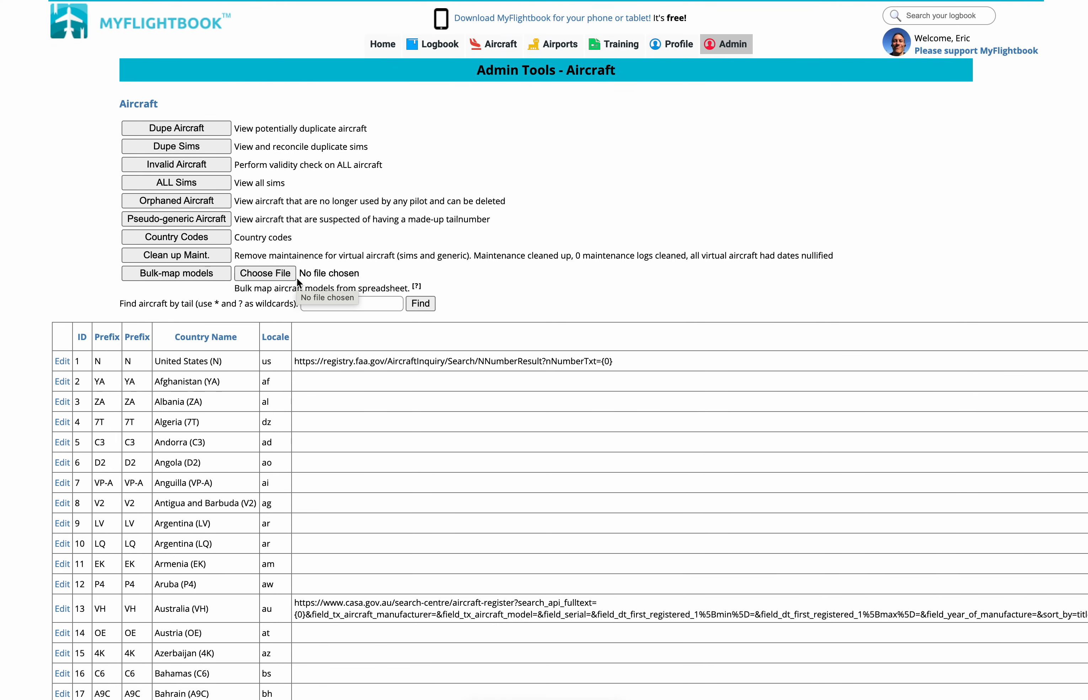